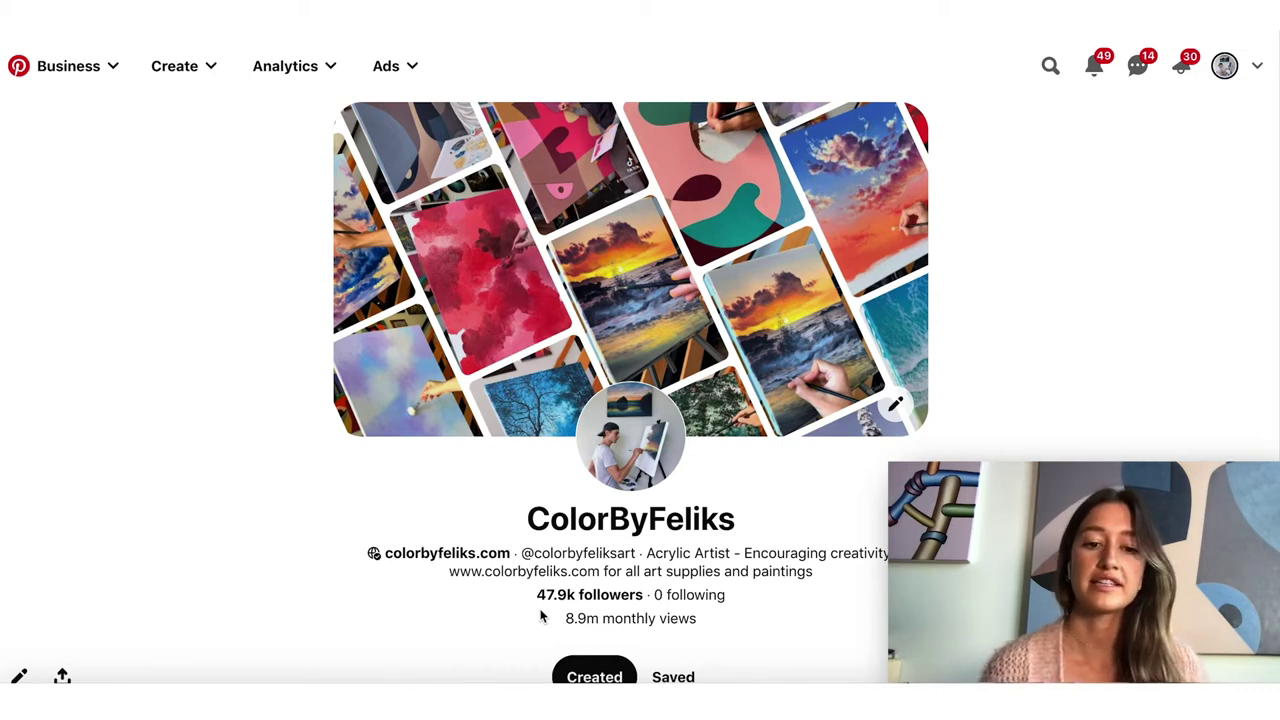
scroll(423, 572, down, 1)
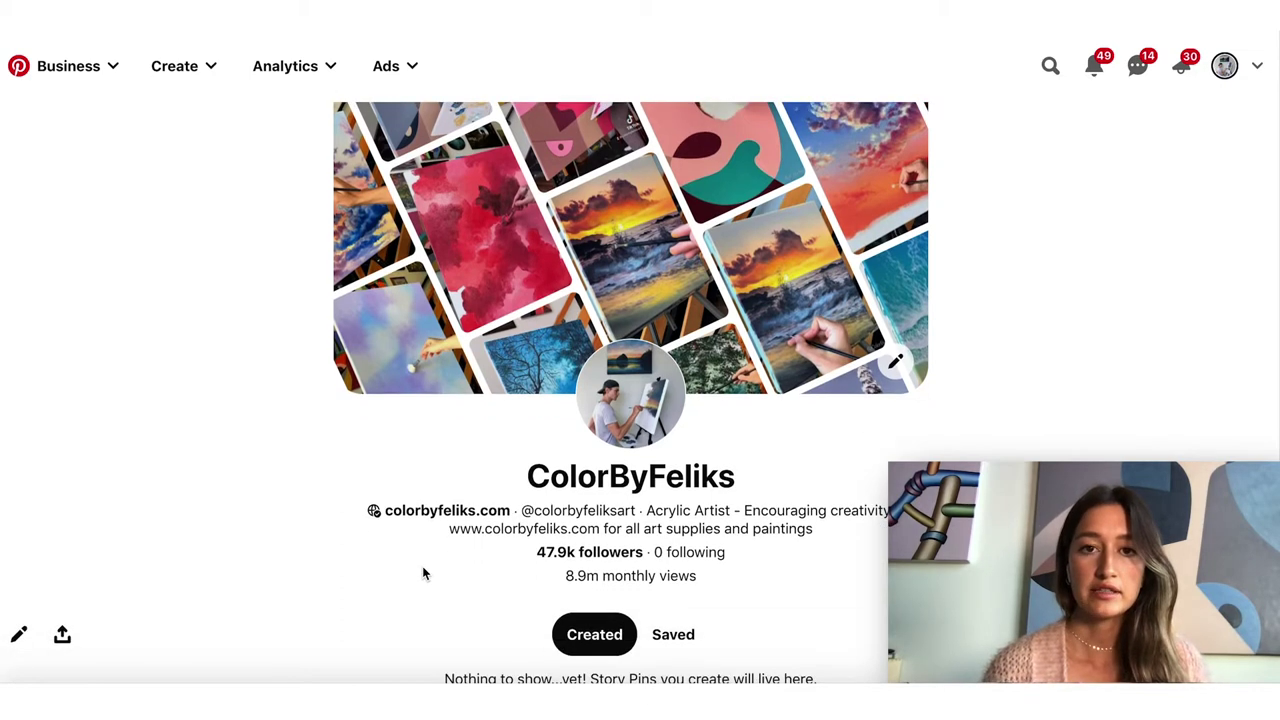
scroll(423, 572, up, 1)
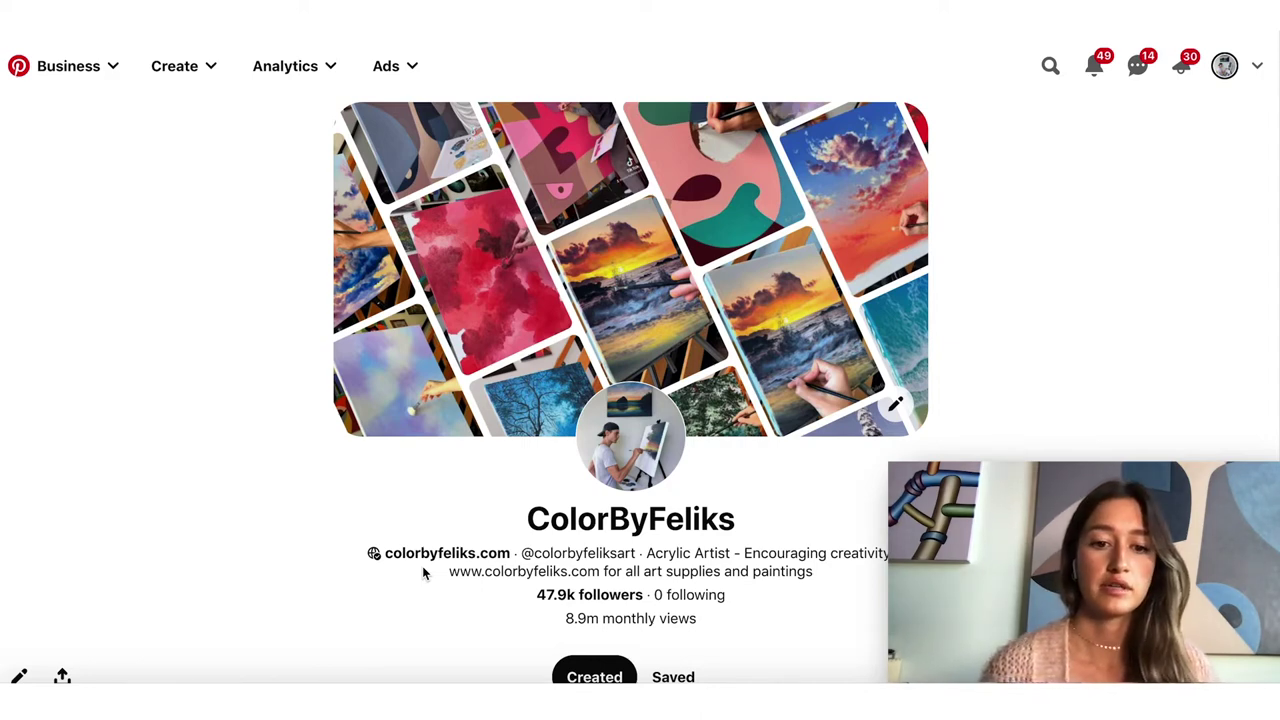
scroll(423, 571, down, 1)
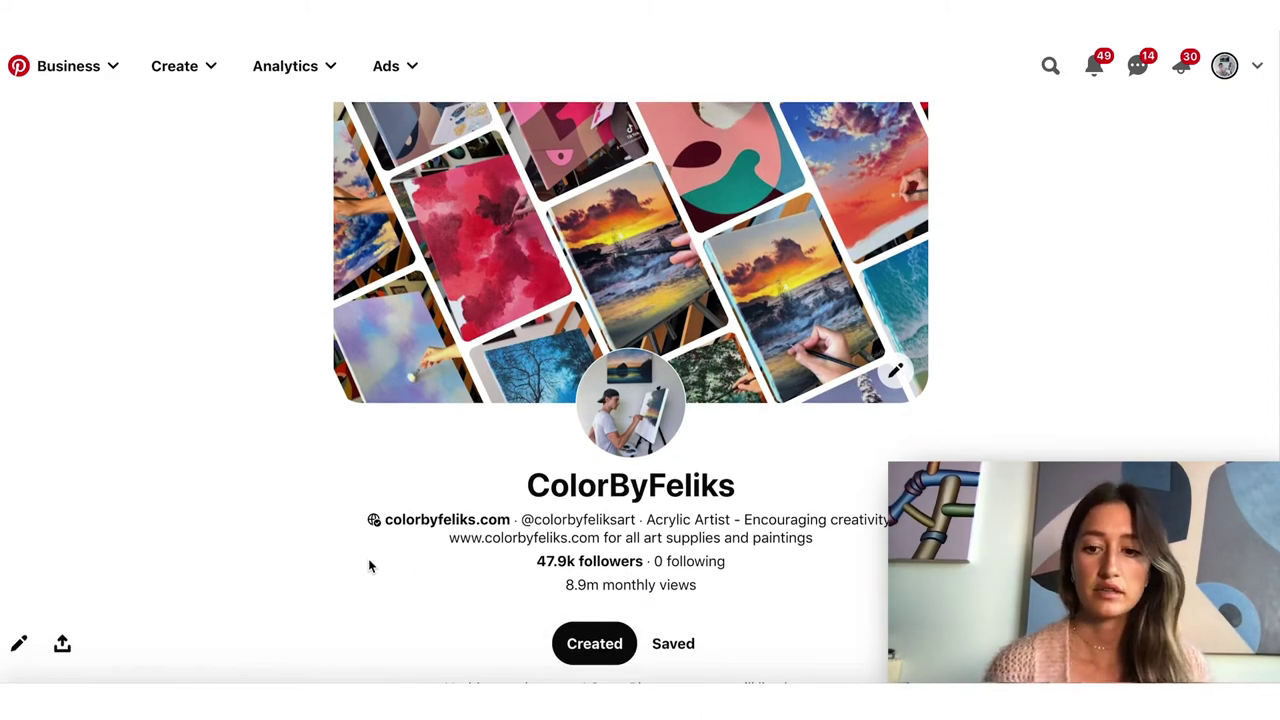
scroll(369, 562, down, 3)
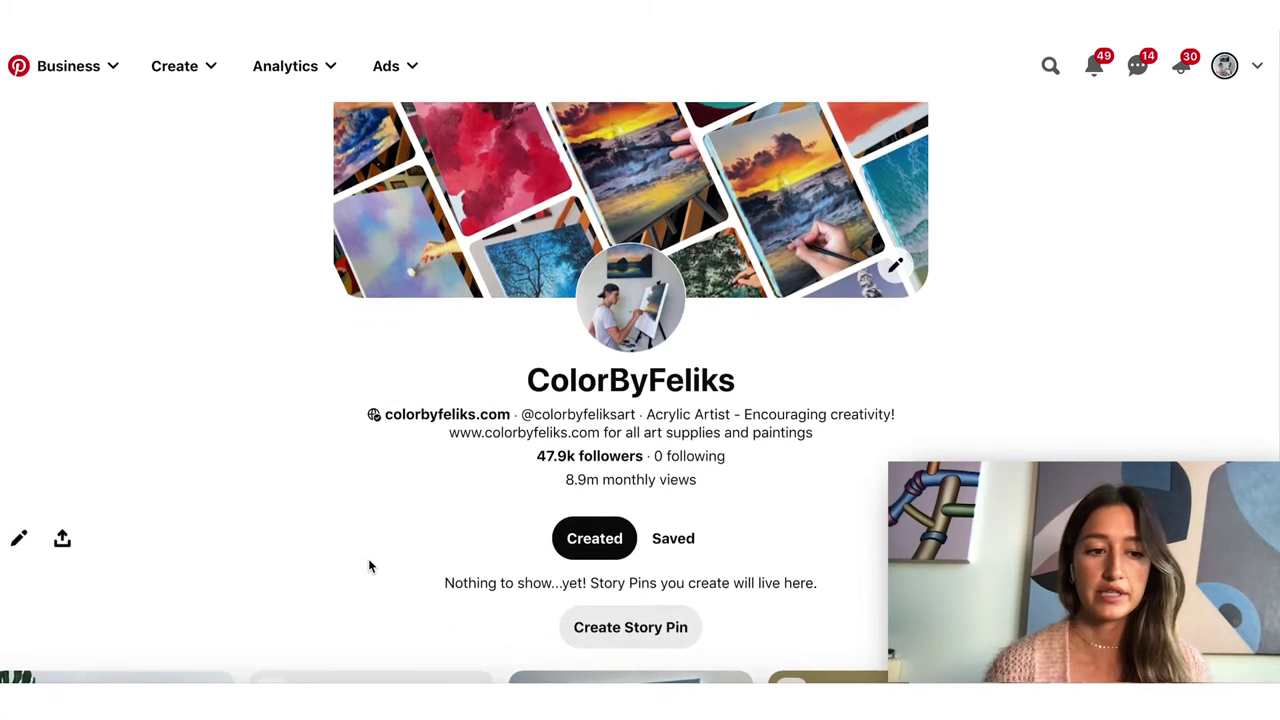
scroll(368, 560, up, 4)
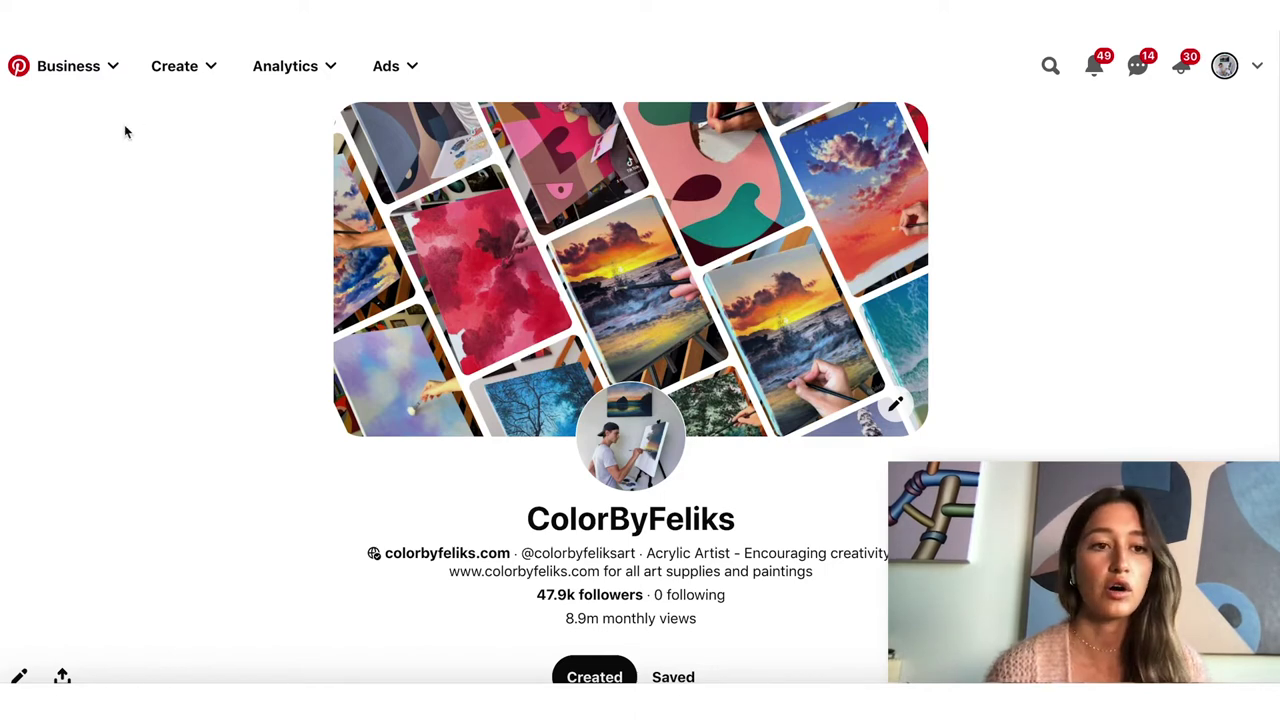
Open the home feed and look through the recommended Pins
click(16, 74)
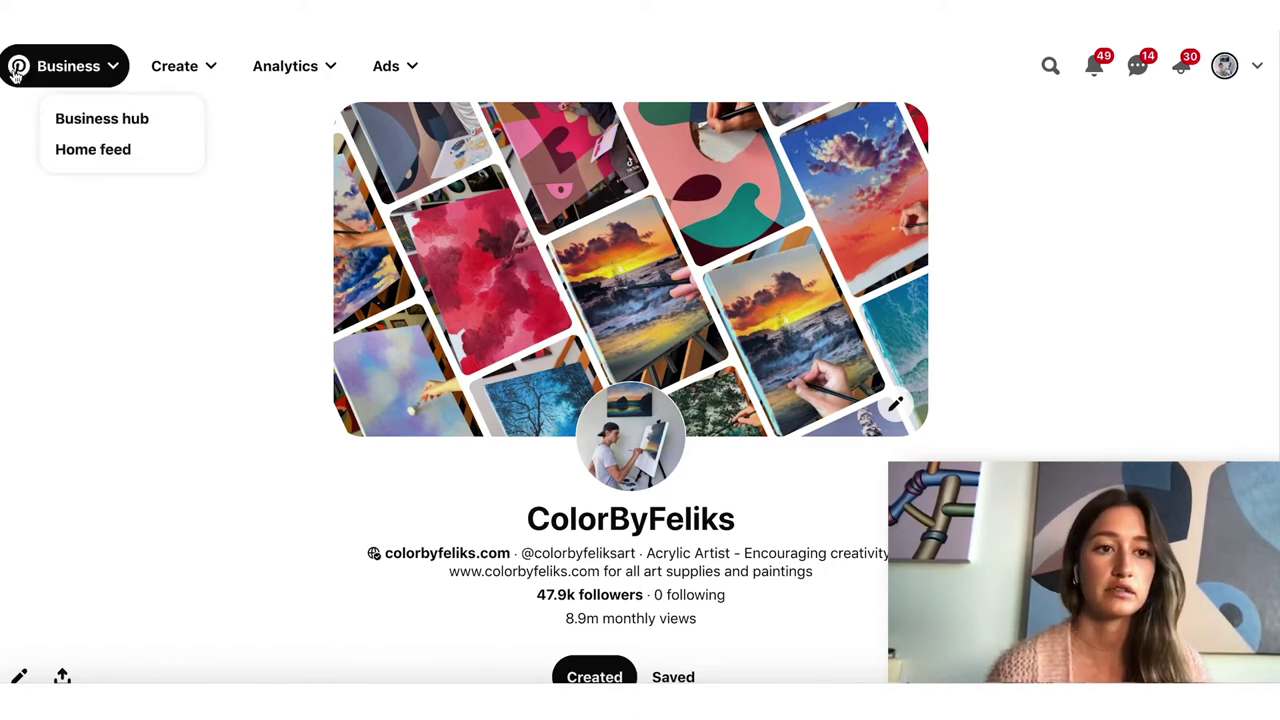
click(77, 160)
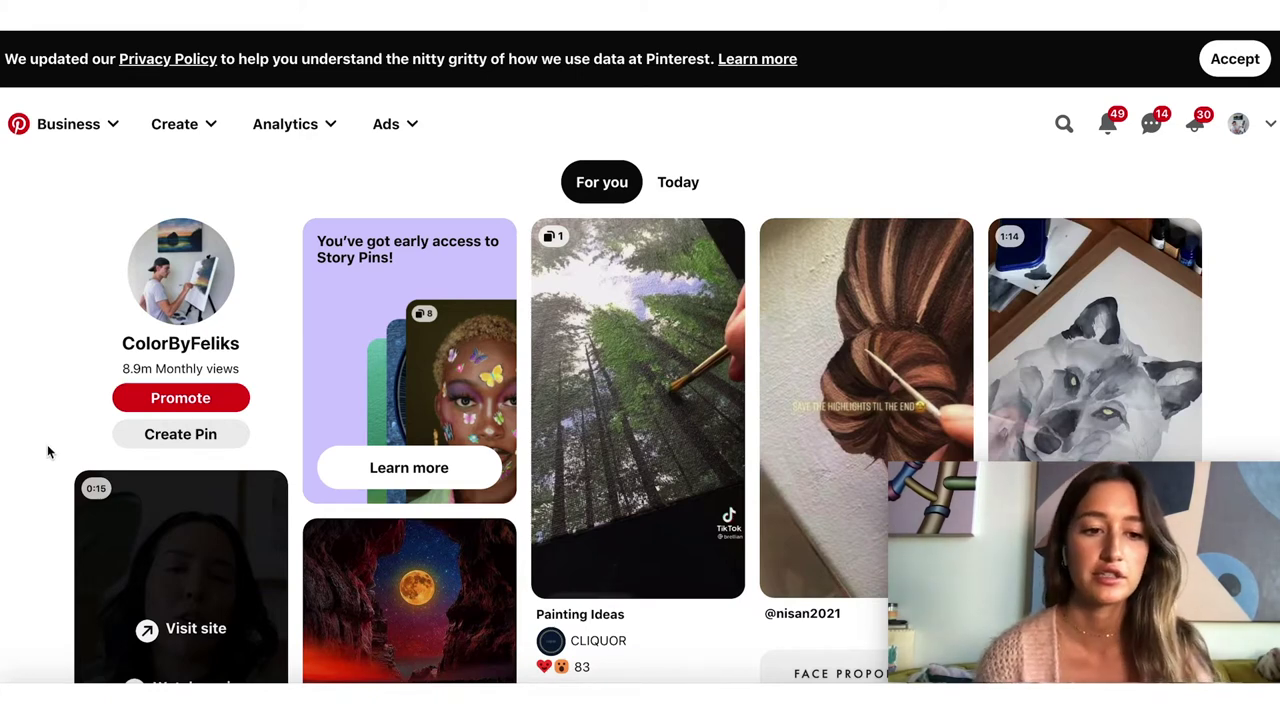
scroll(43, 451, down, 4)
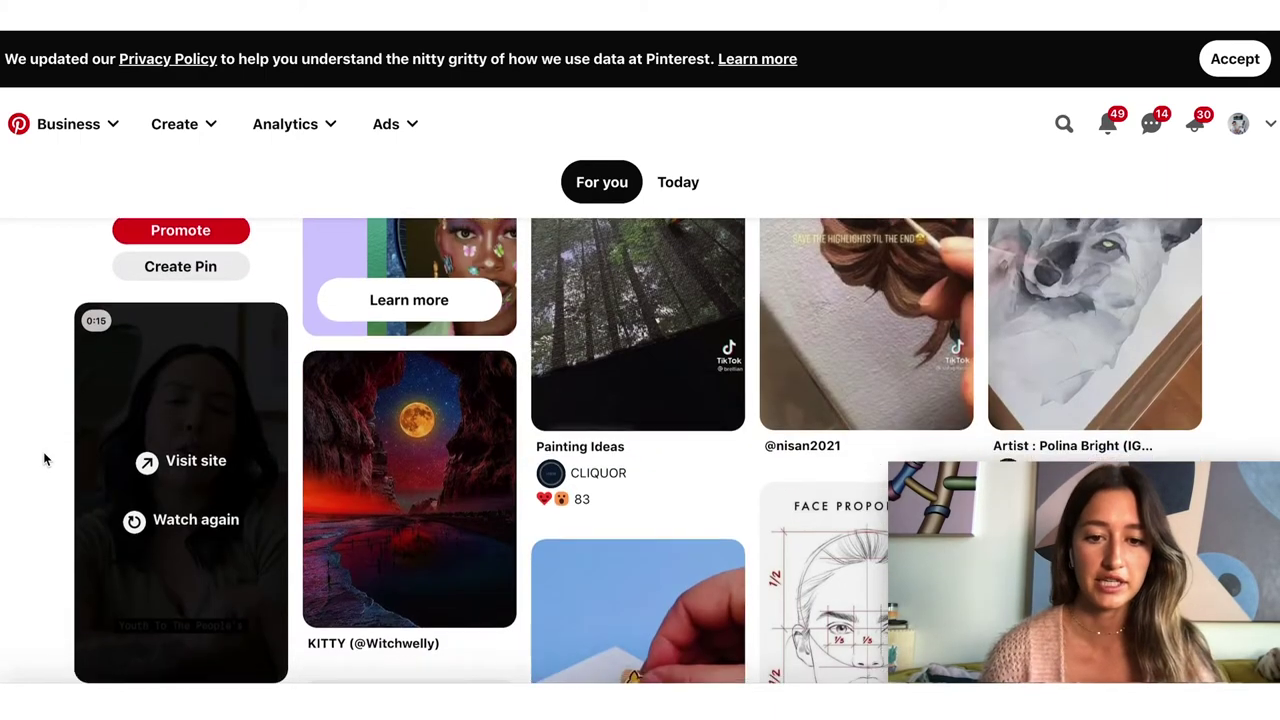
scroll(44, 459, down, 3)
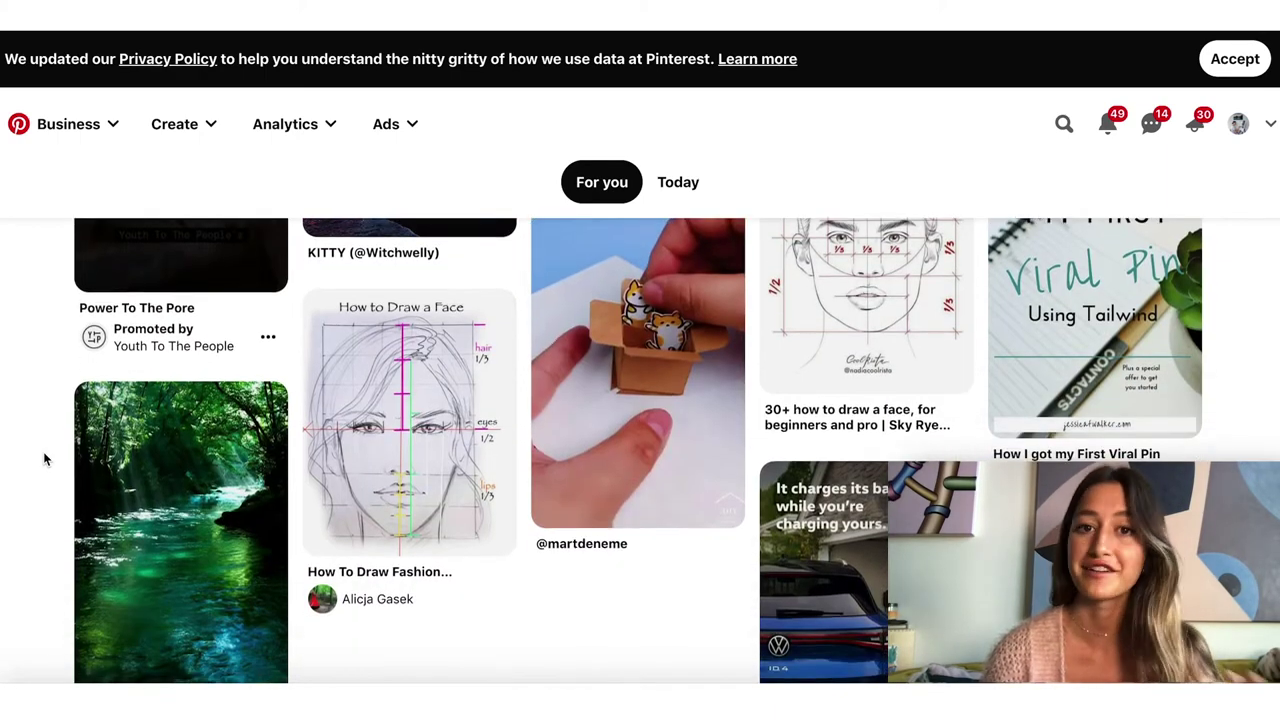
scroll(43, 459, up, 5)
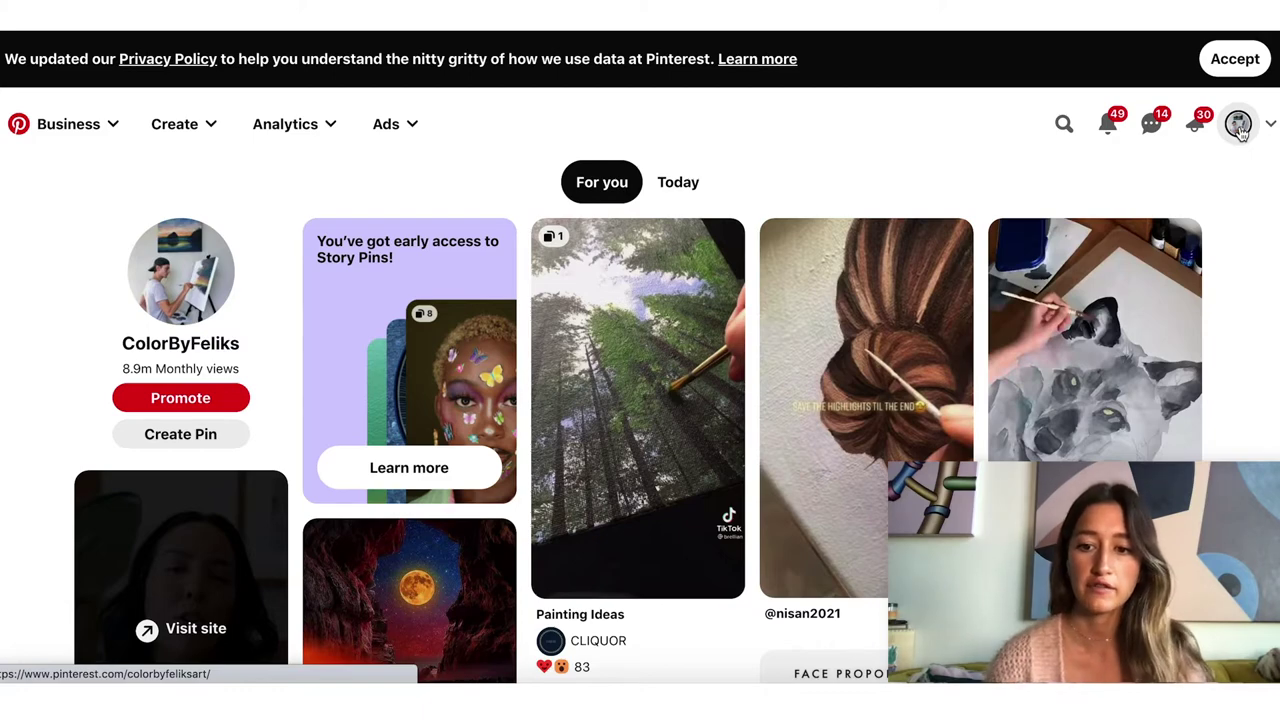
Return to the ColorByFeliks profile and look through its created Pins
click(1240, 131)
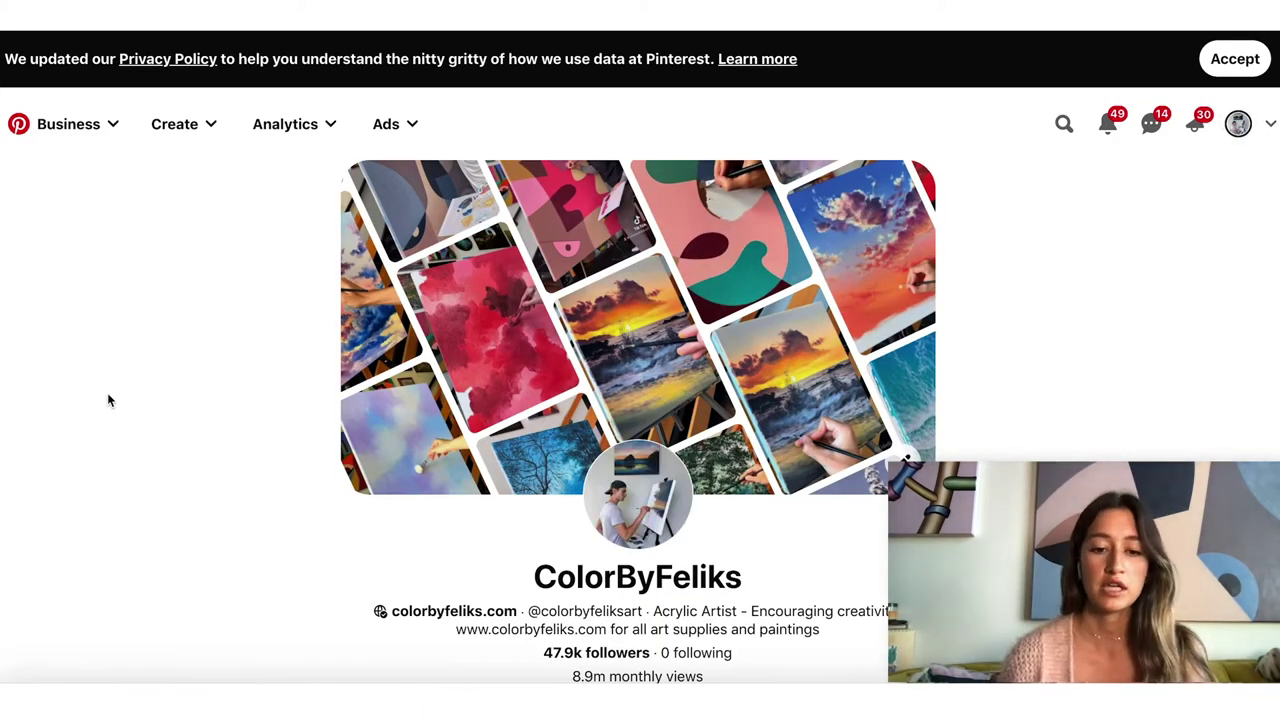
scroll(109, 400, down, 2)
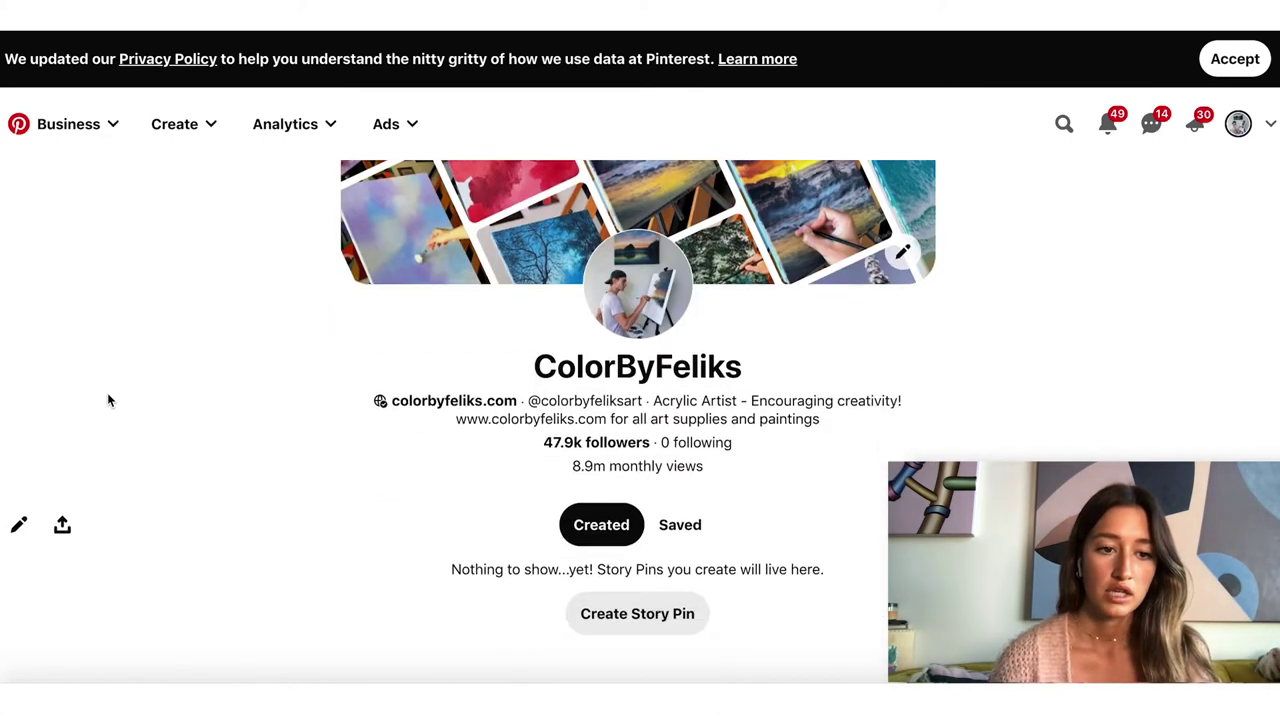
scroll(199, 378, down, 2)
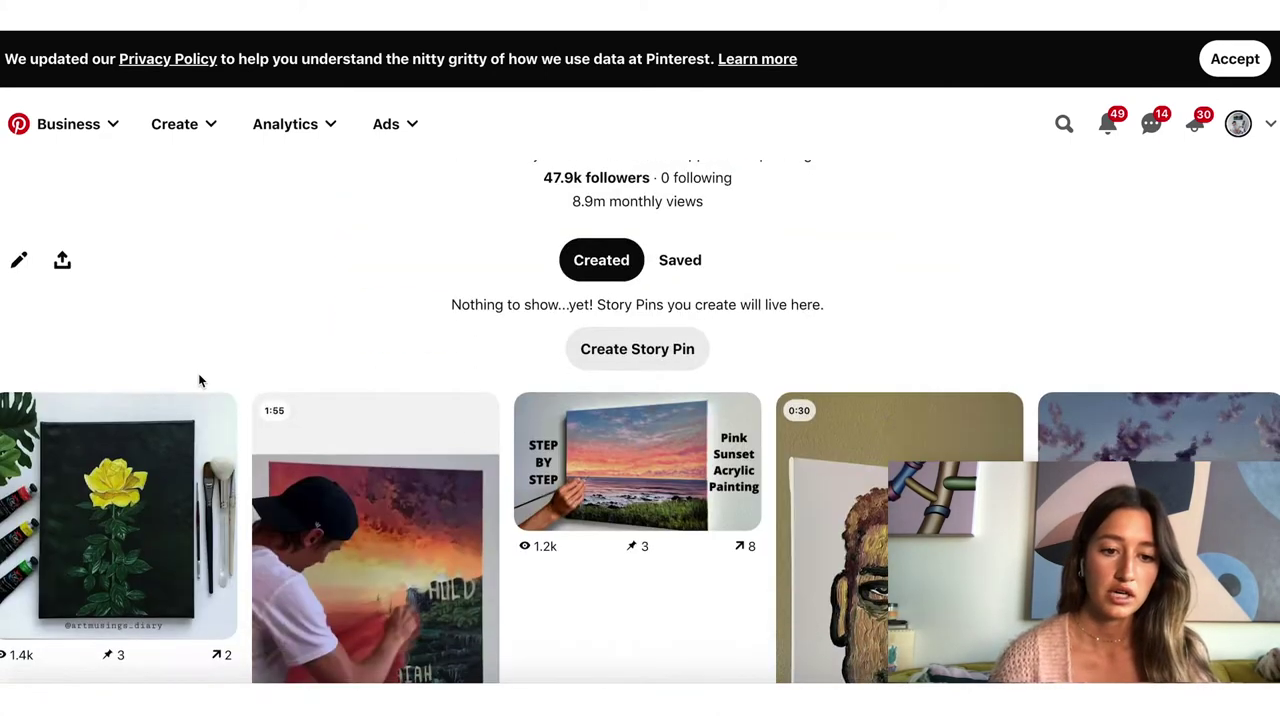
scroll(198, 380, down, 3)
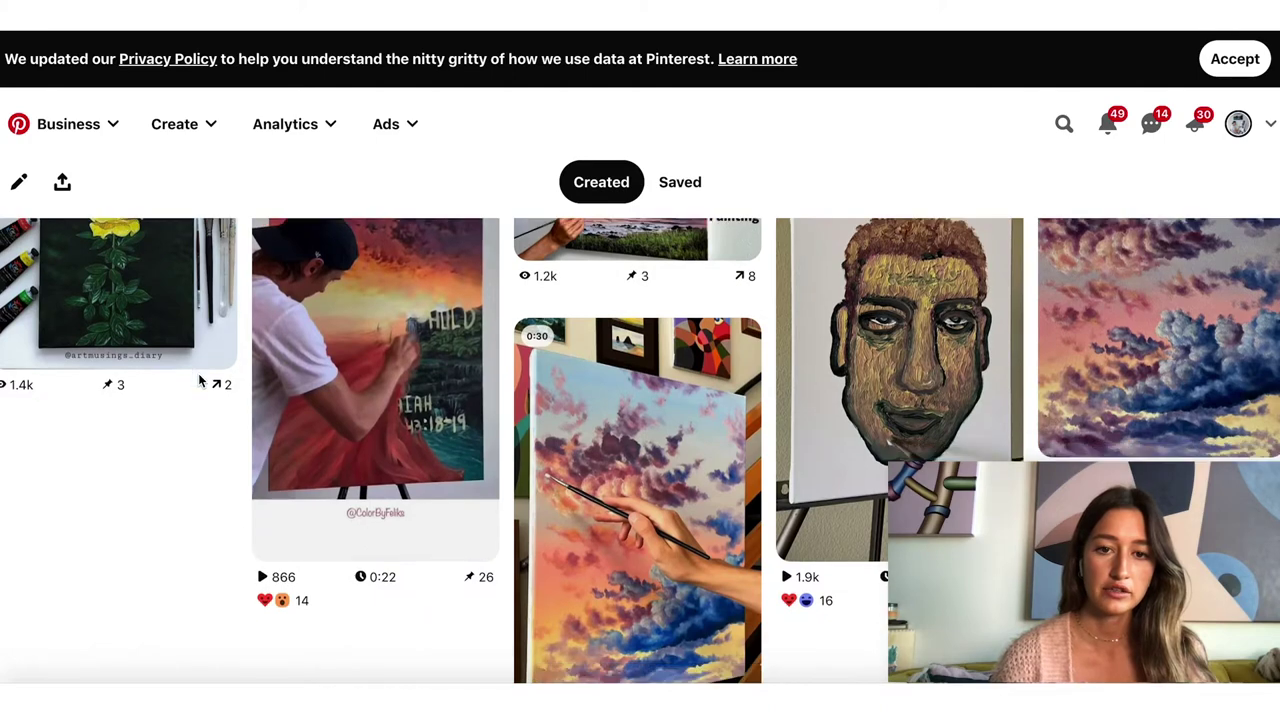
scroll(199, 380, up, 5)
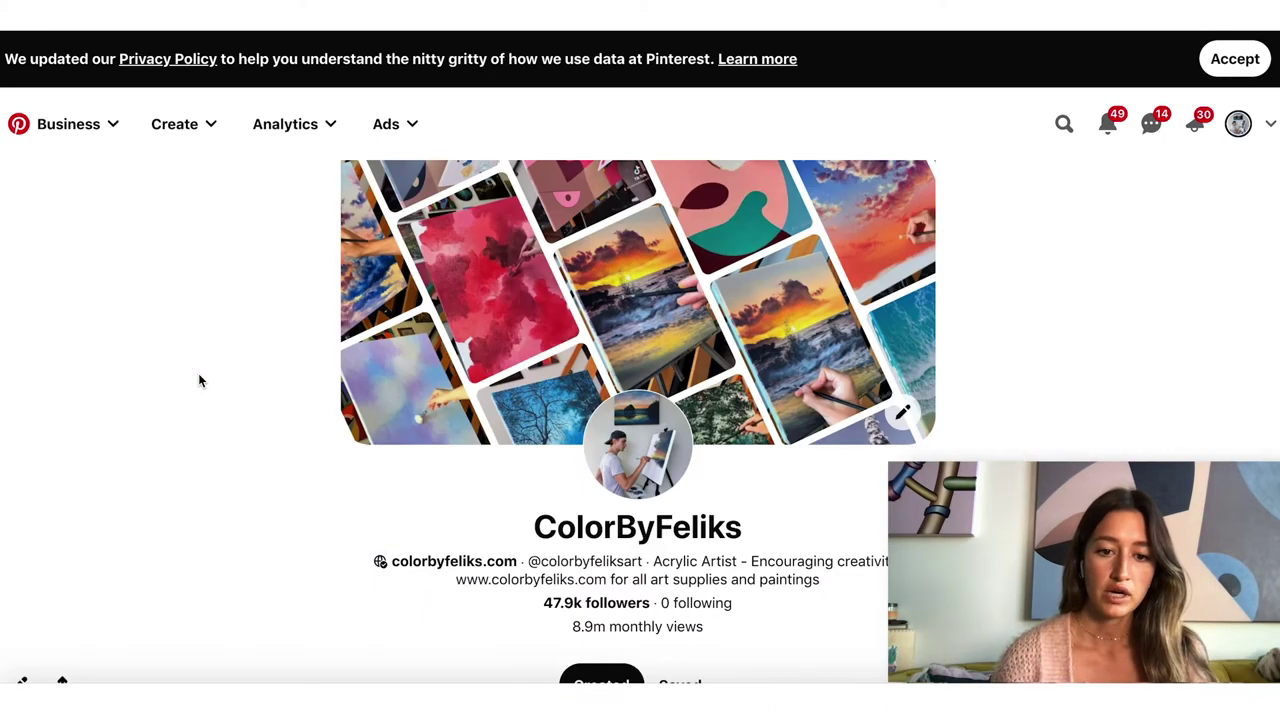
scroll(198, 380, down, 4)
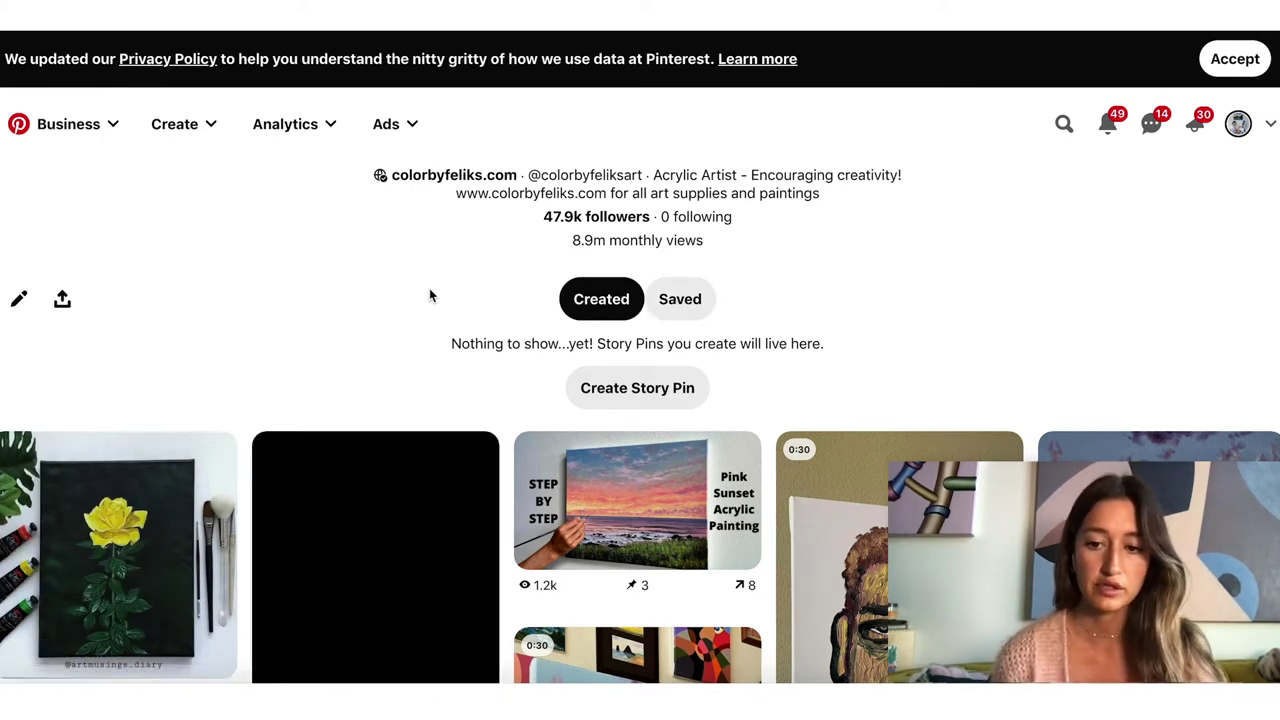
Show the profile's saved boards and look through the whole board collection
scroll(429, 295, up, 5)
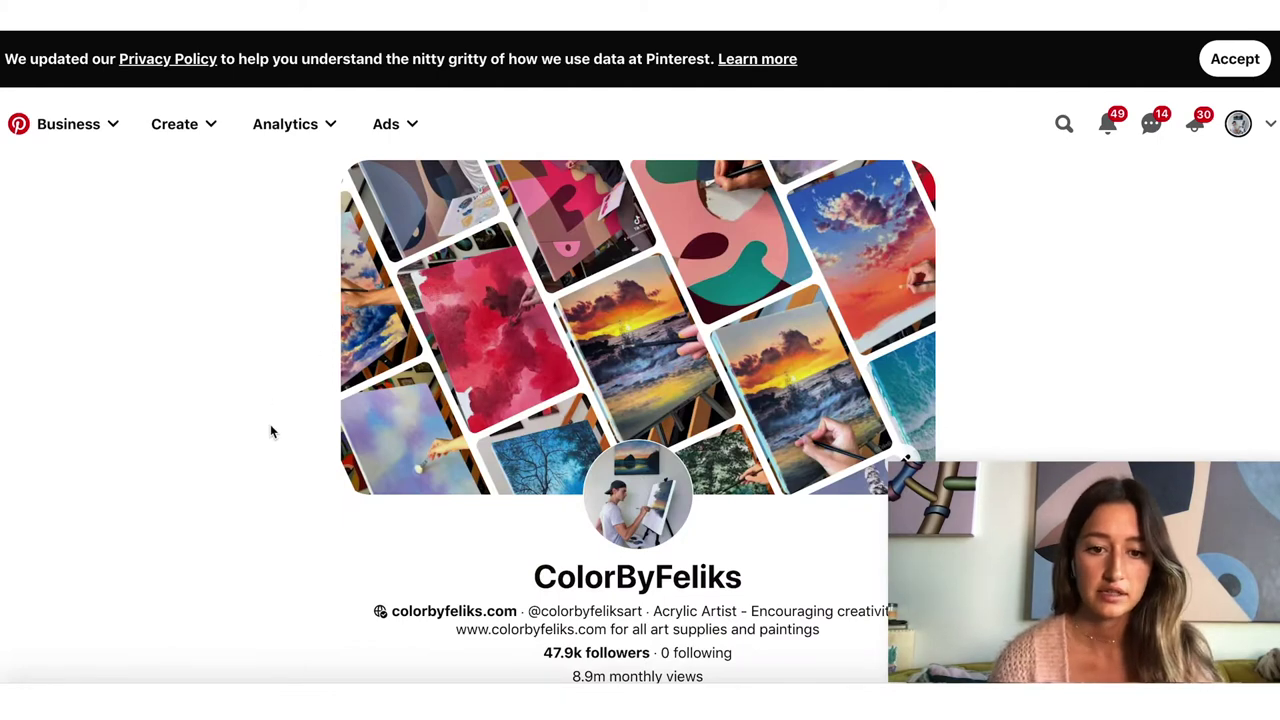
scroll(272, 424, down, 2)
scroll(275, 424, down, 2)
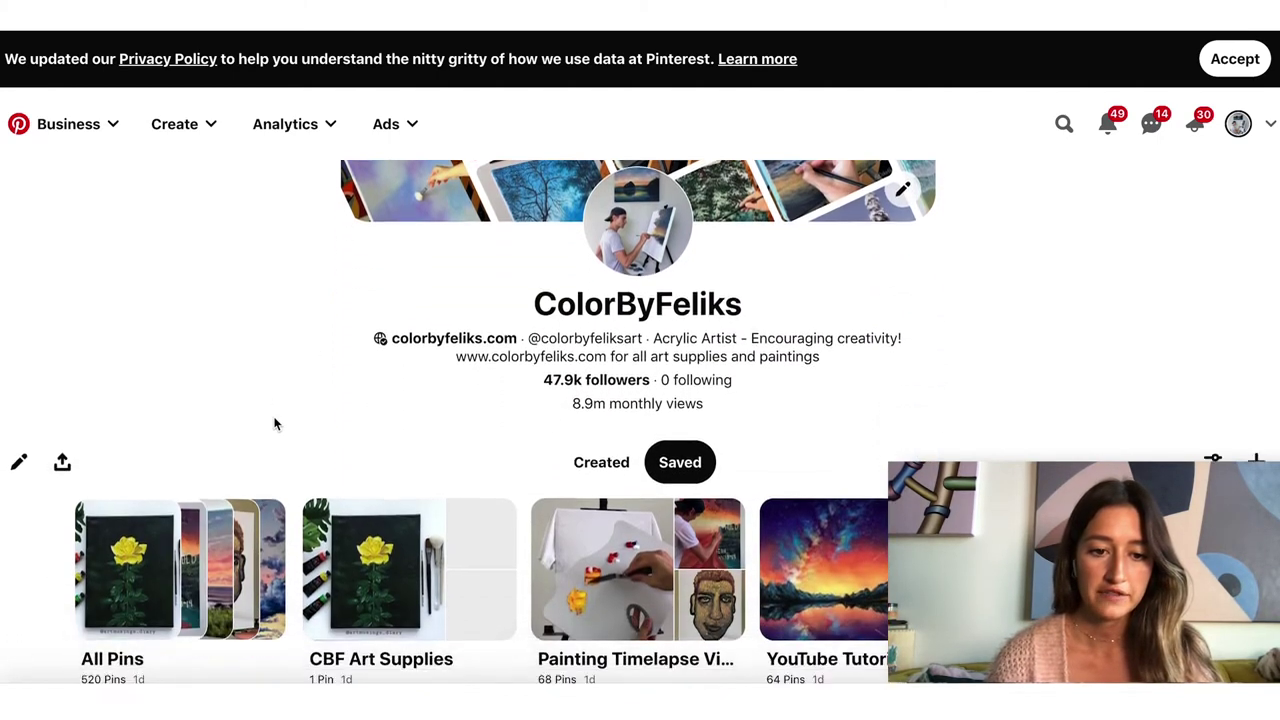
scroll(275, 424, down, 1)
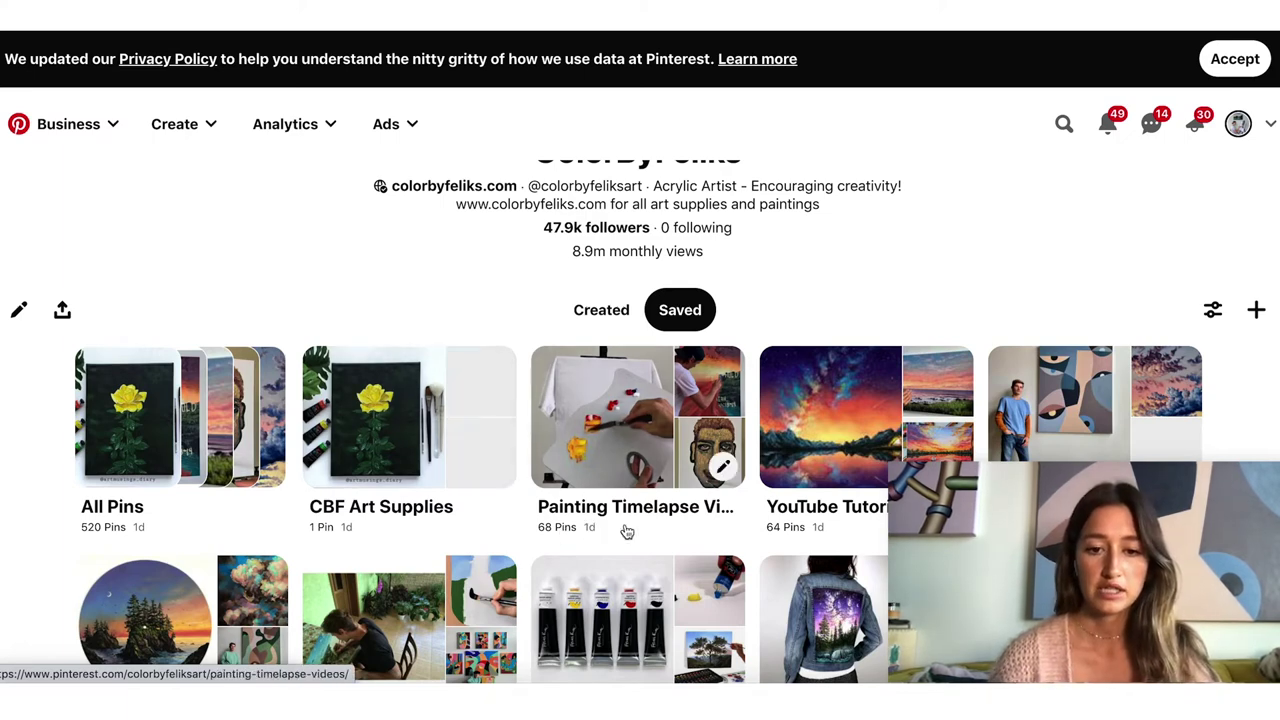
scroll(657, 535, down, 1)
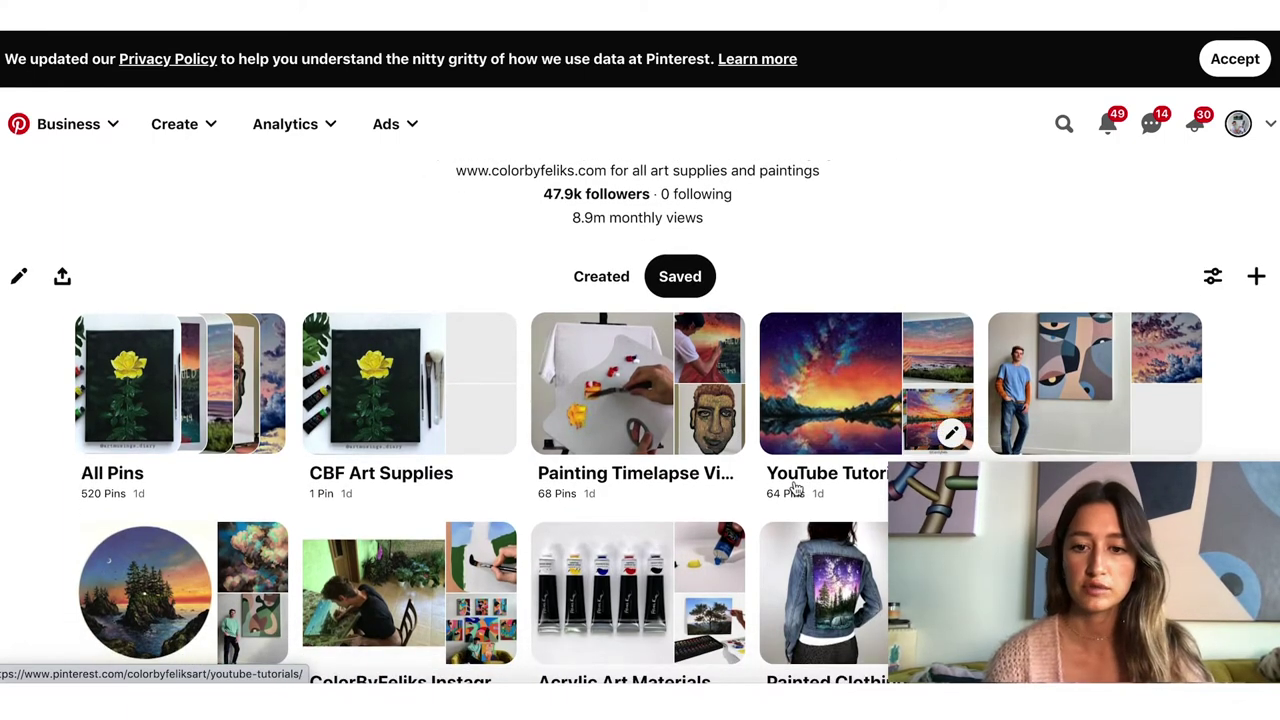
scroll(795, 487, down, 3)
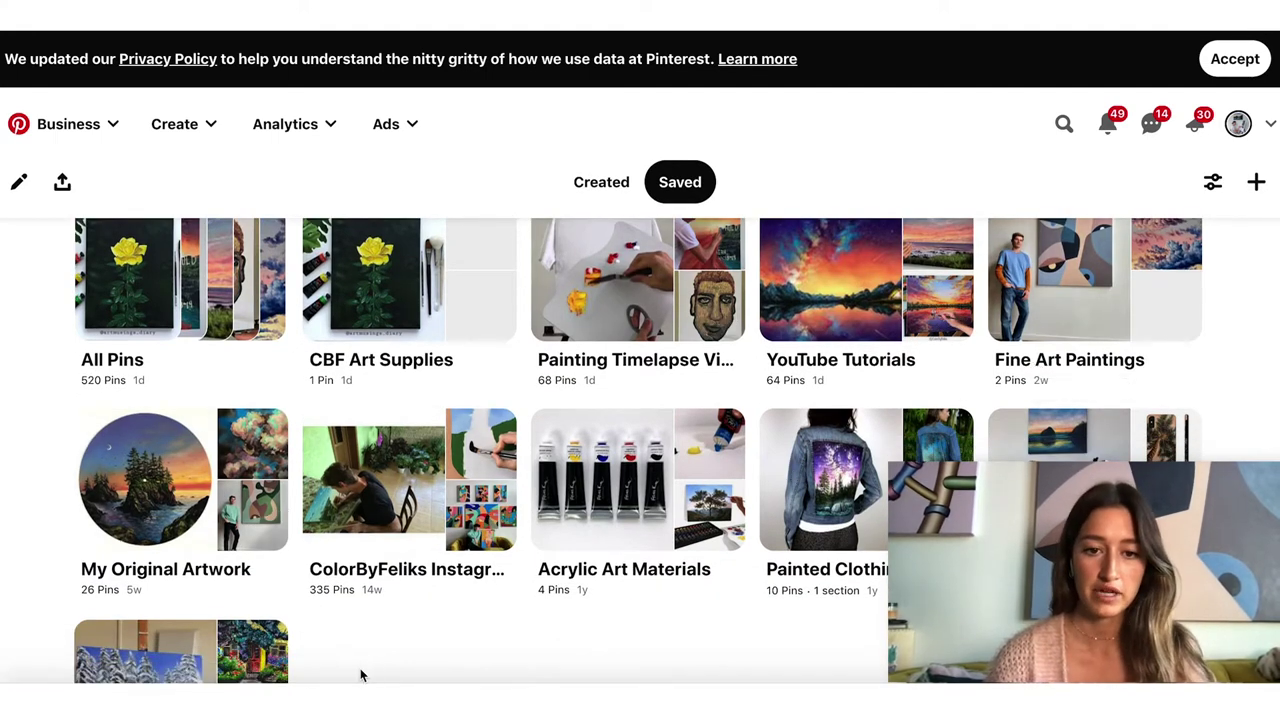
scroll(360, 674, up, 3)
scroll(949, 243, up, 2)
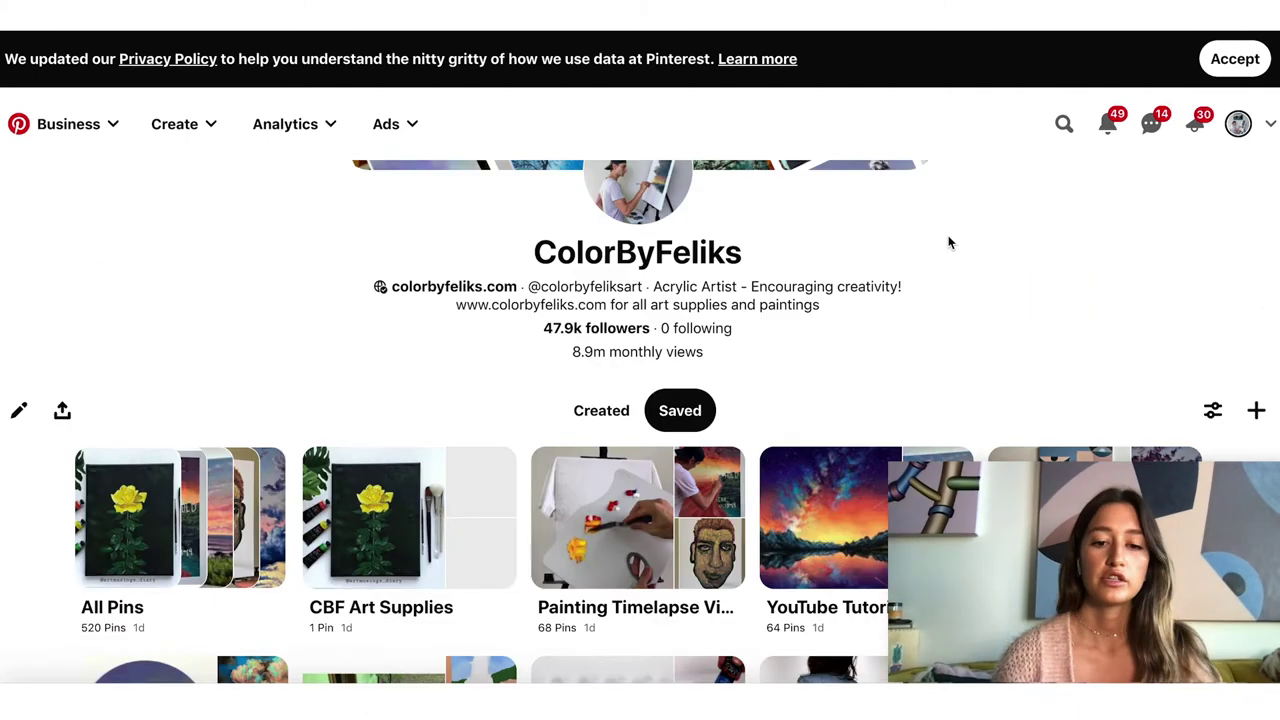
scroll(949, 243, down, 1)
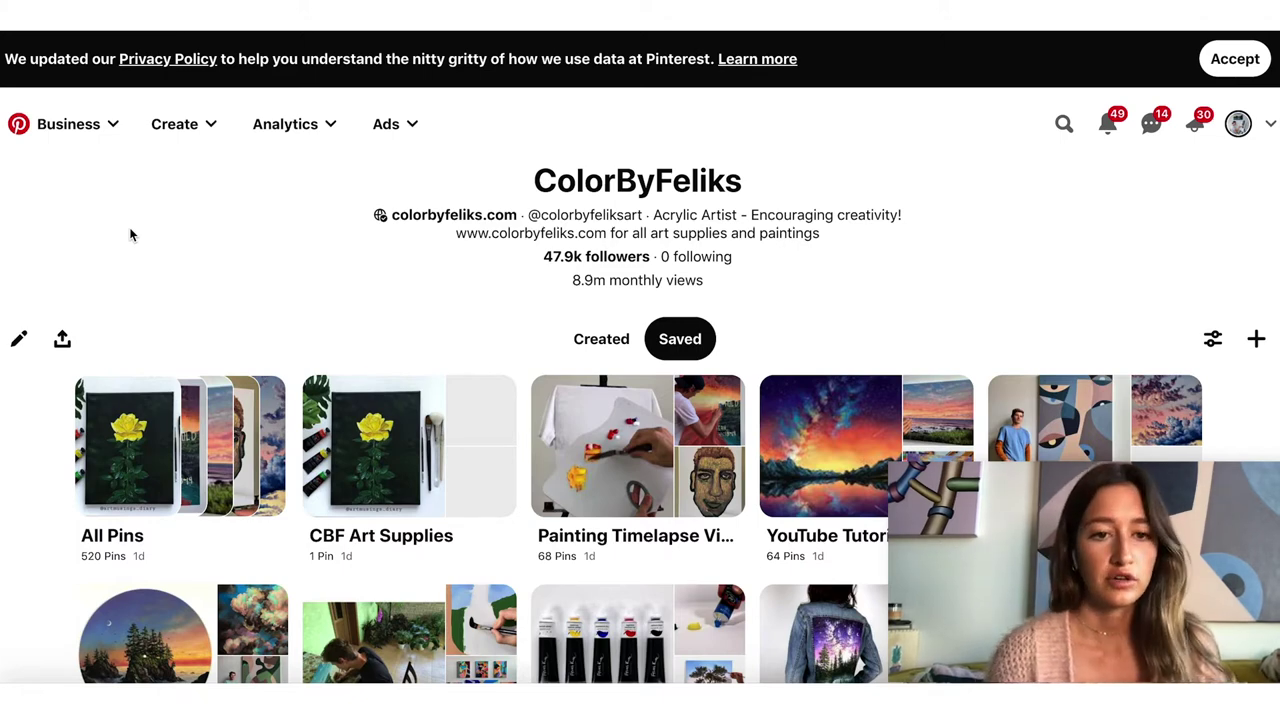
Open the account settings and review the Edit profile fields, from photo and display name down to the public contact details
scroll(130, 235, up, 3)
scroll(137, 202, up, 5)
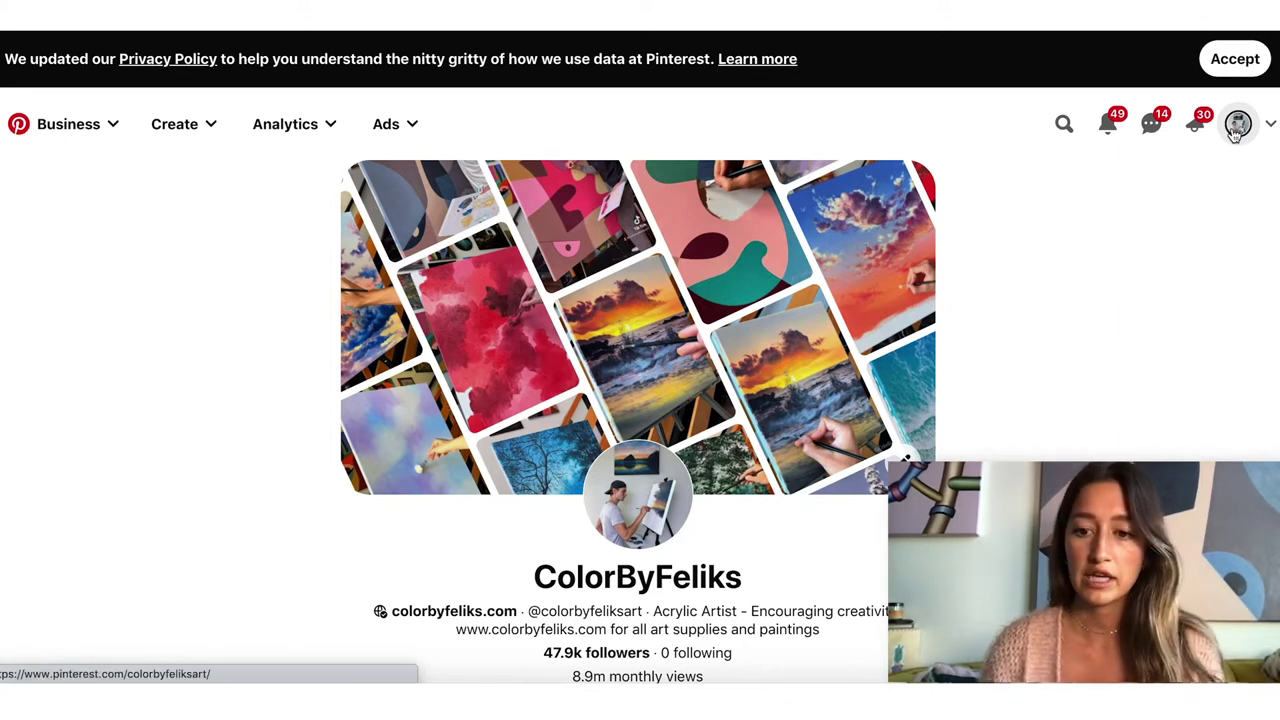
click(1270, 123)
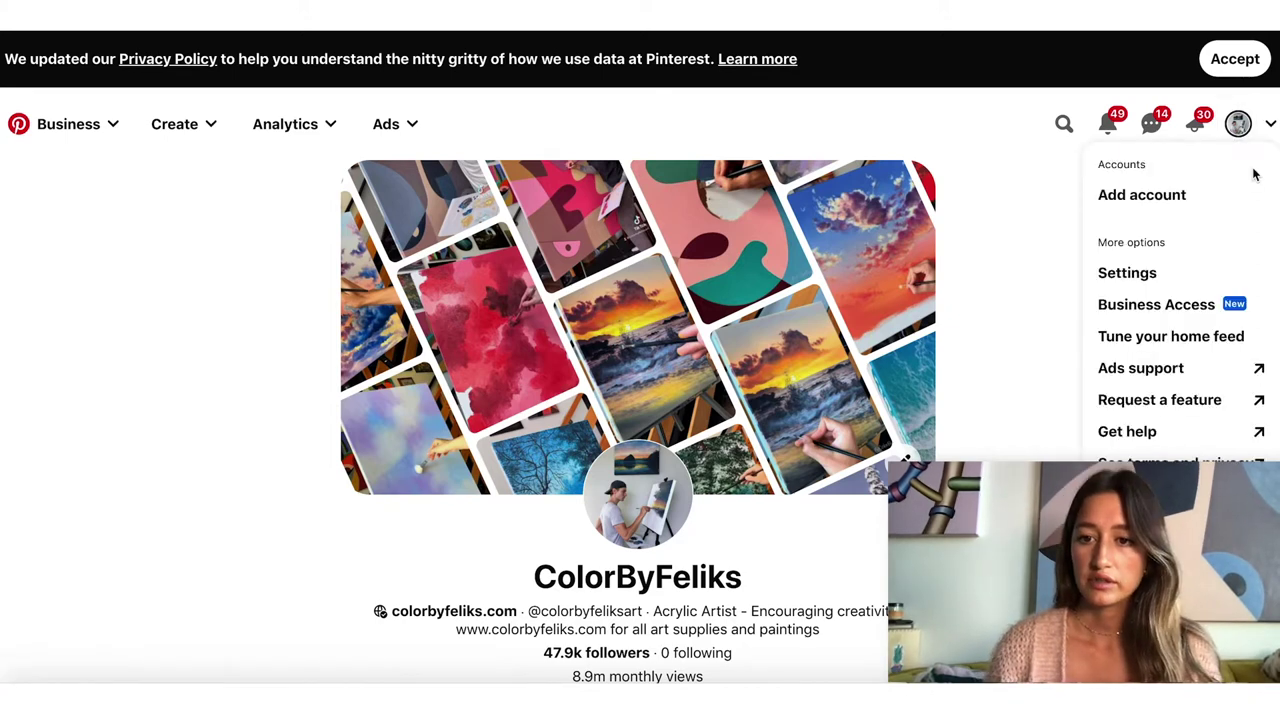
click(1134, 274)
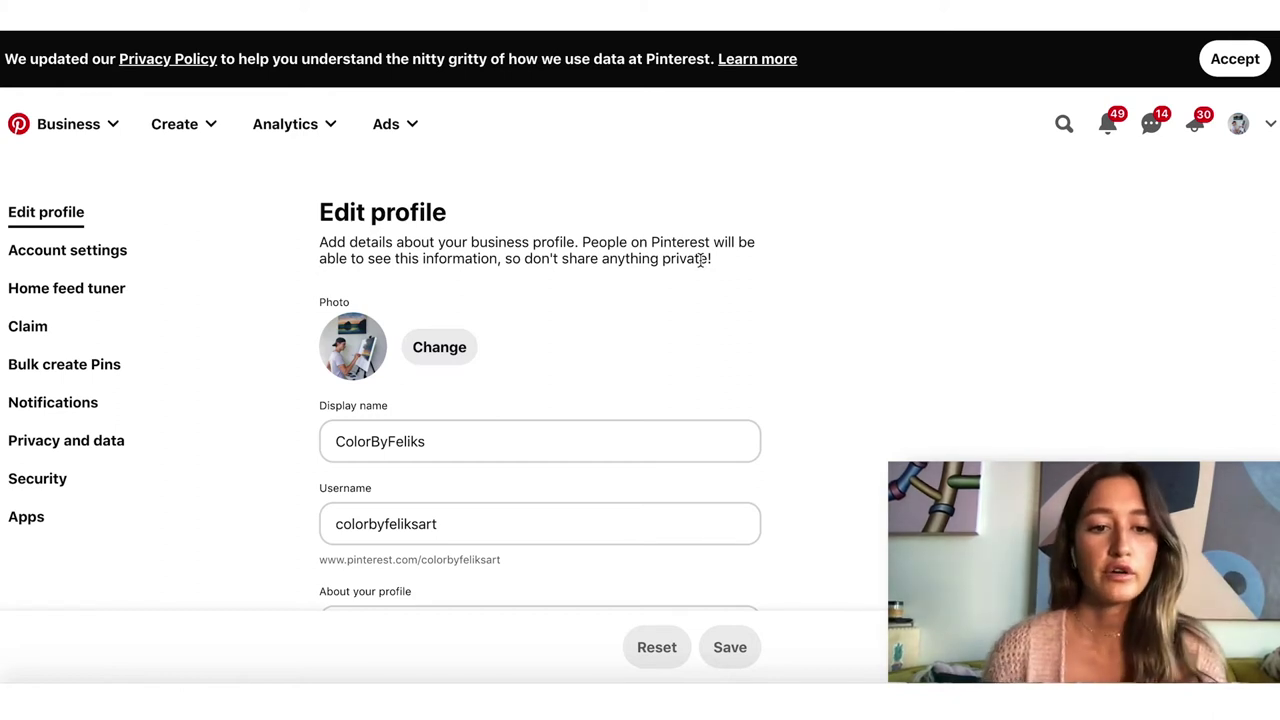
scroll(816, 333, down, 2)
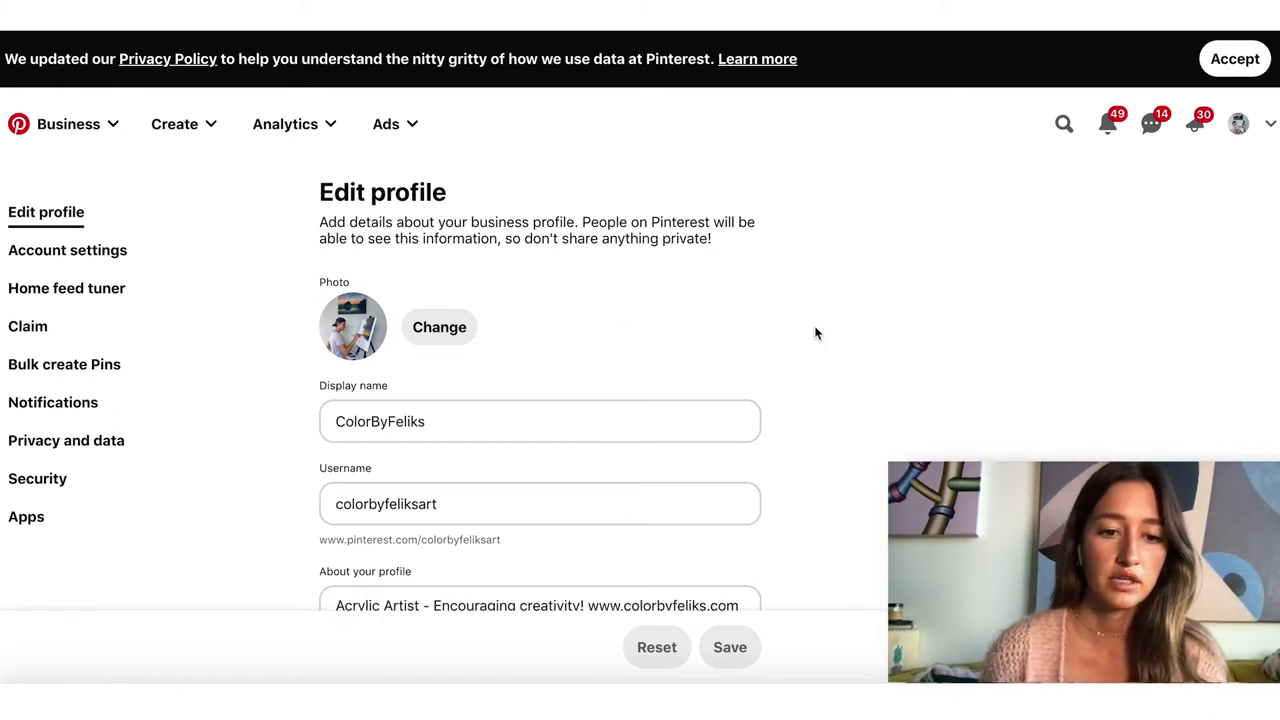
scroll(816, 333, down, 3)
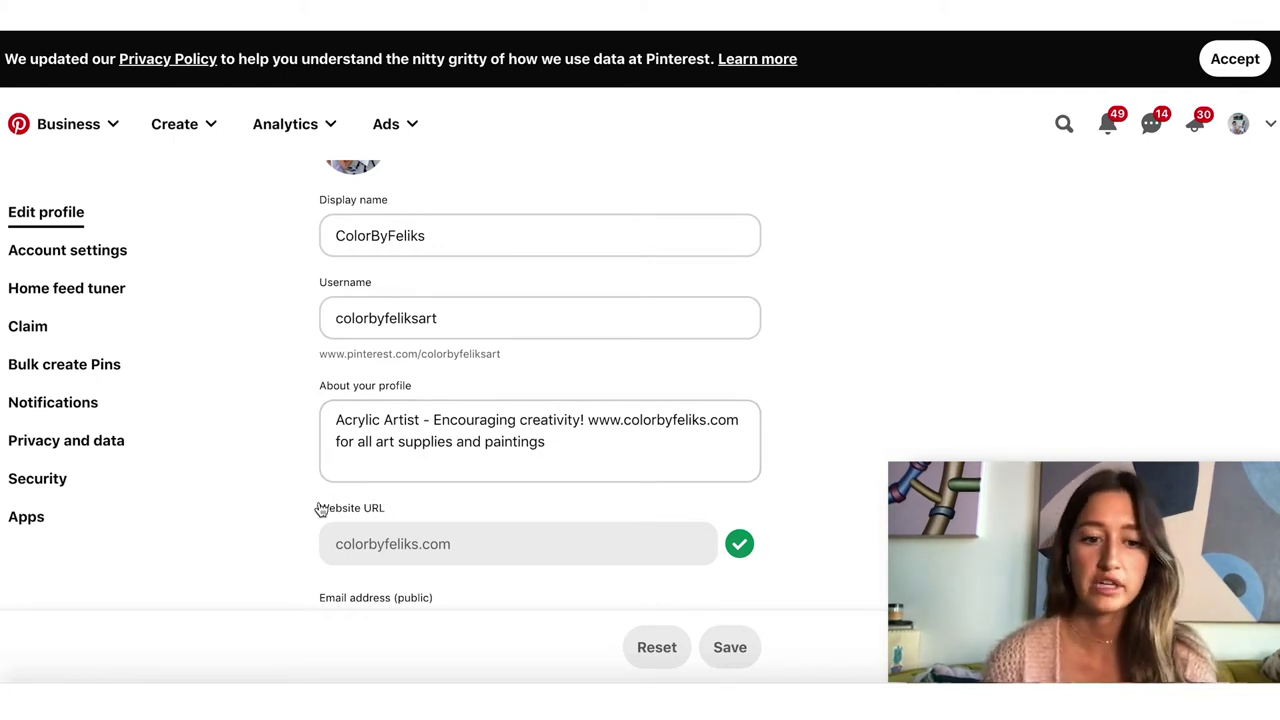
scroll(290, 520, down, 2)
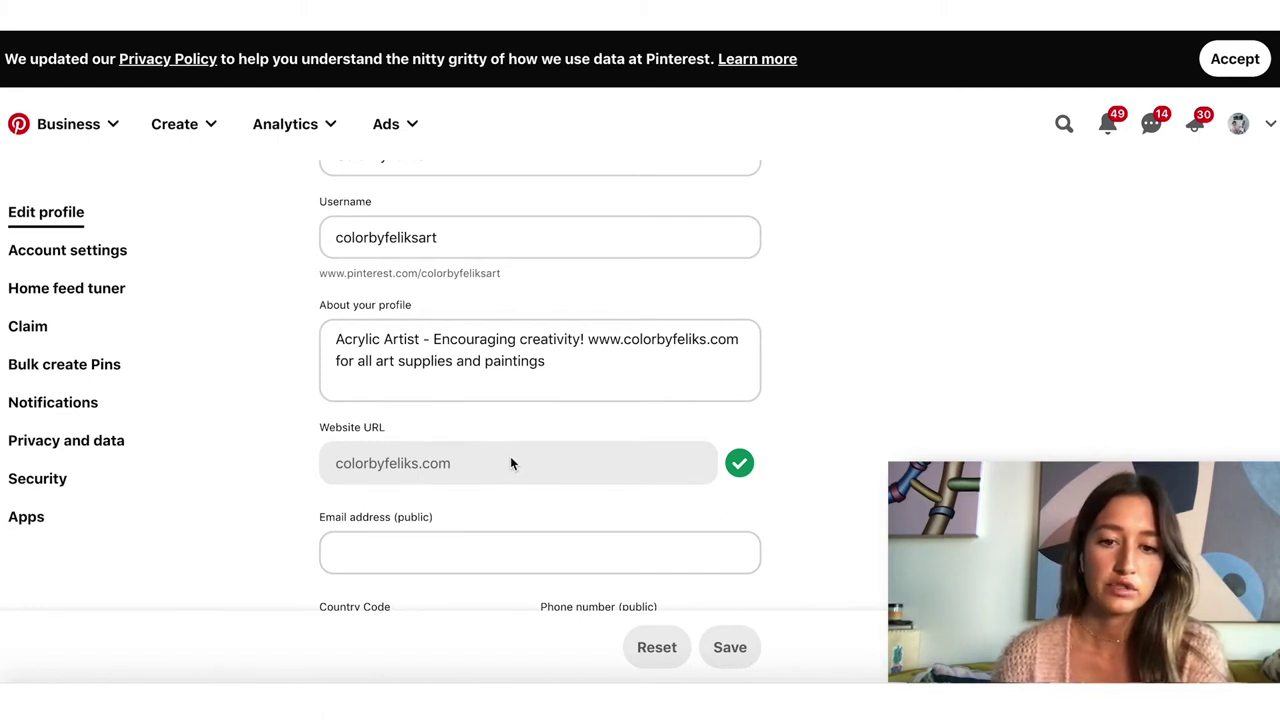
scroll(817, 350, up, 1)
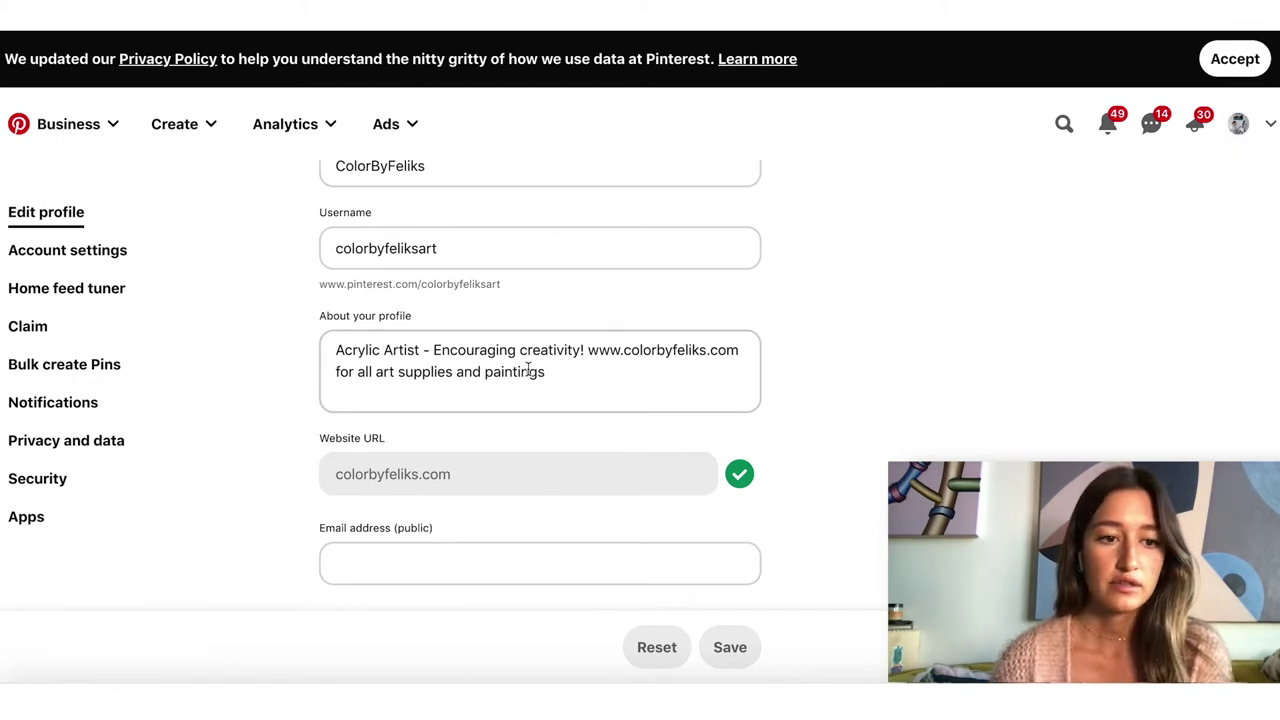
scroll(771, 391, down, 4)
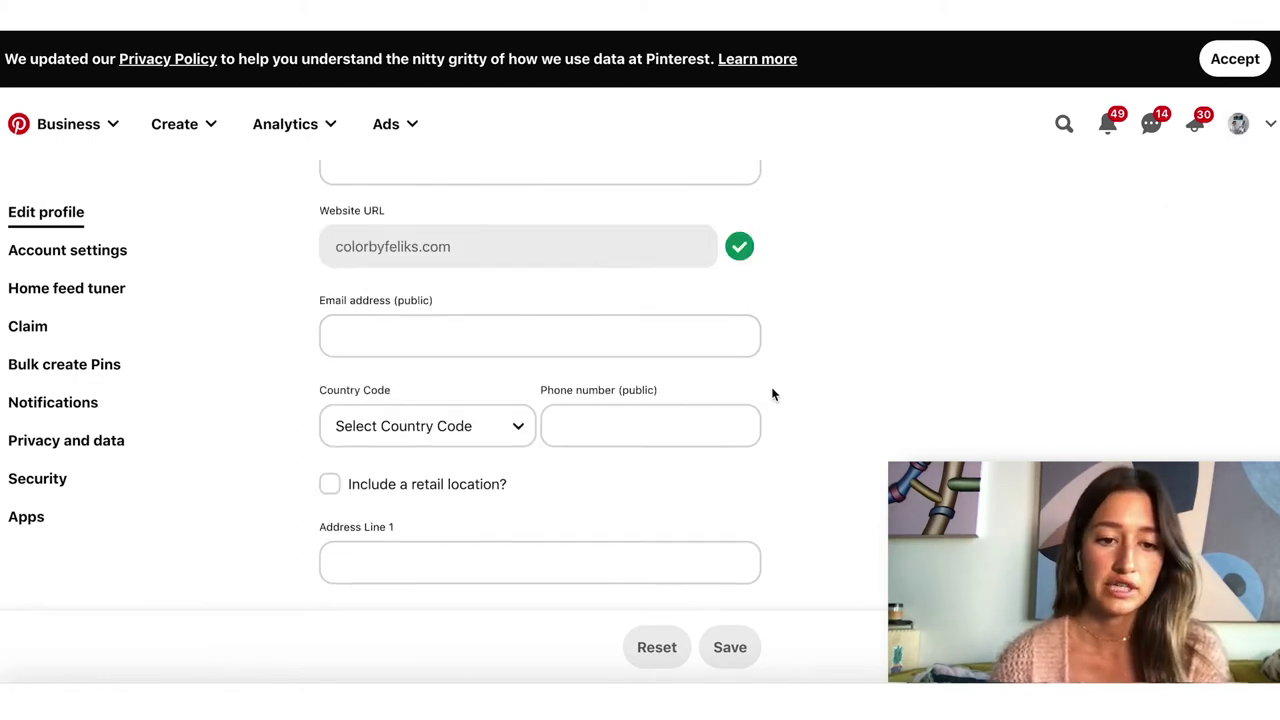
scroll(771, 391, up, 7)
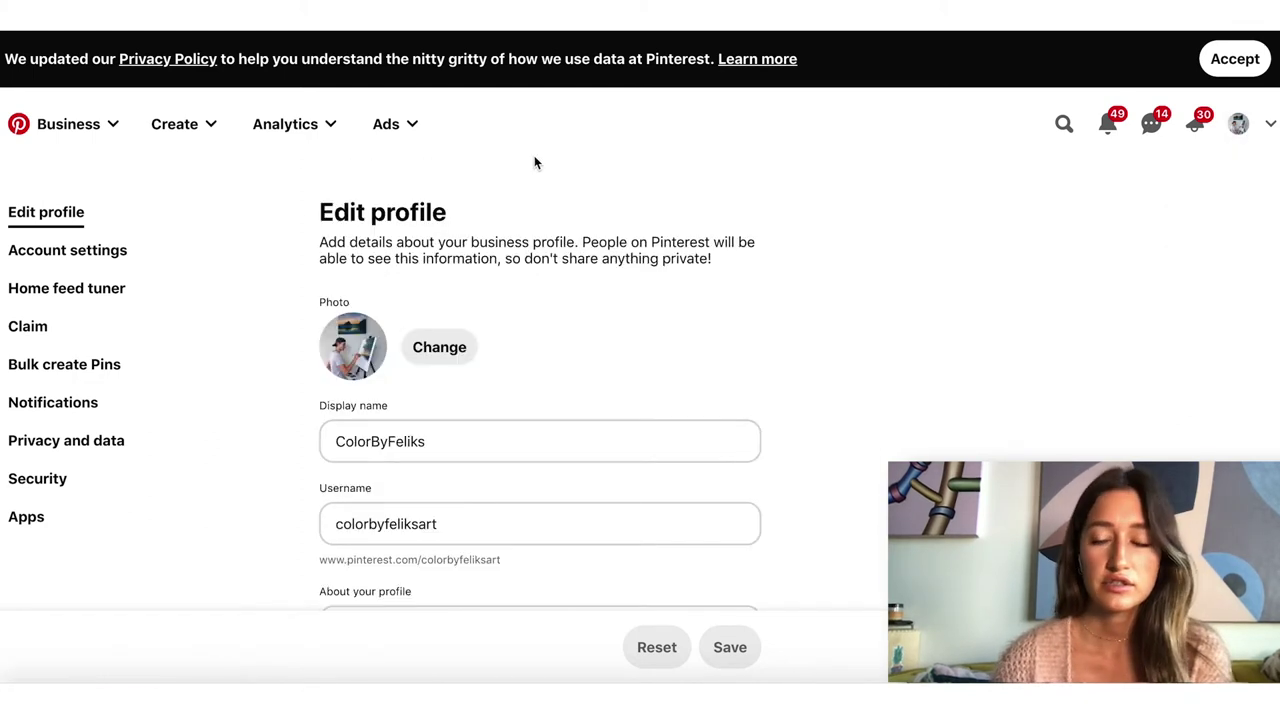
Return to the public profile and start creating a new Pin
click(1213, 133)
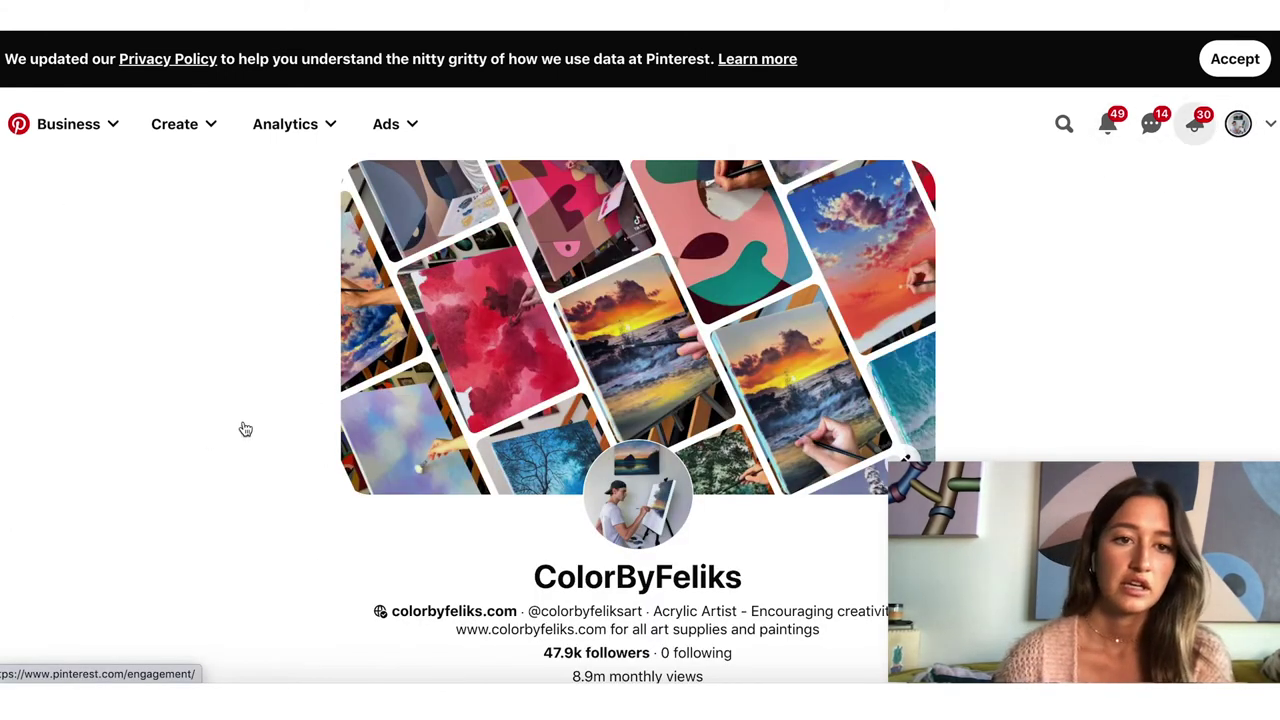
click(211, 131)
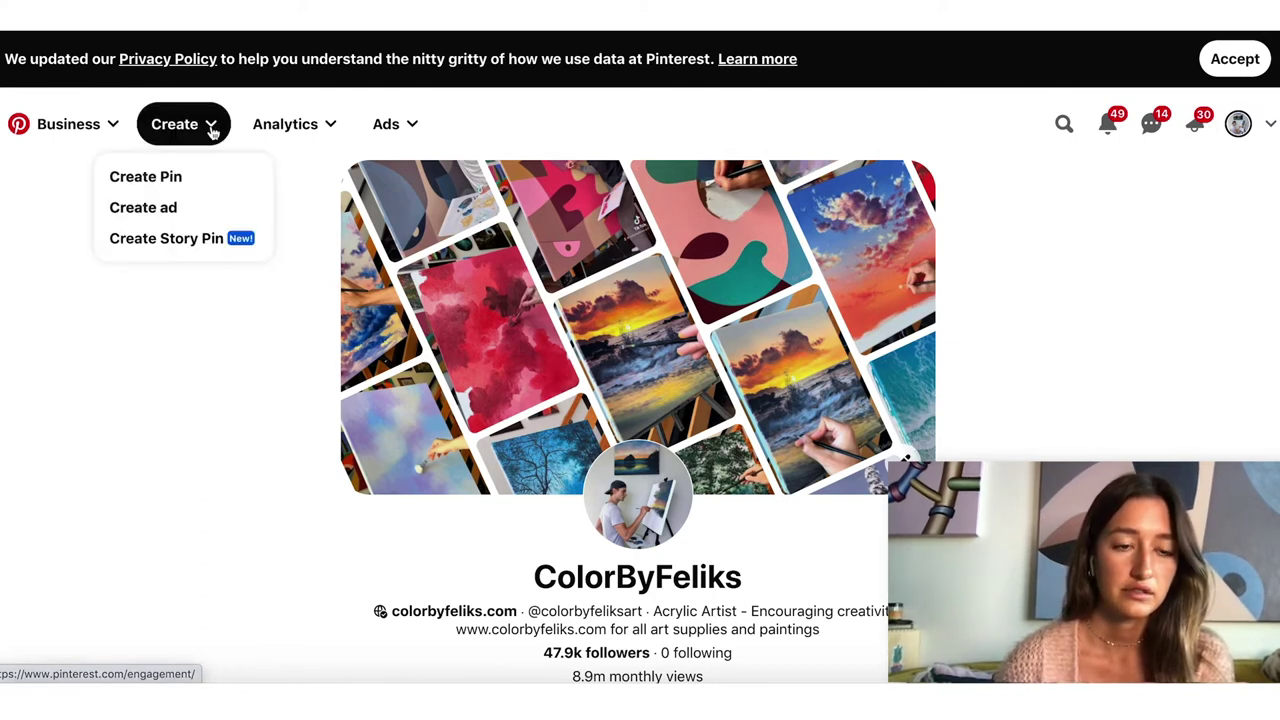
click(194, 180)
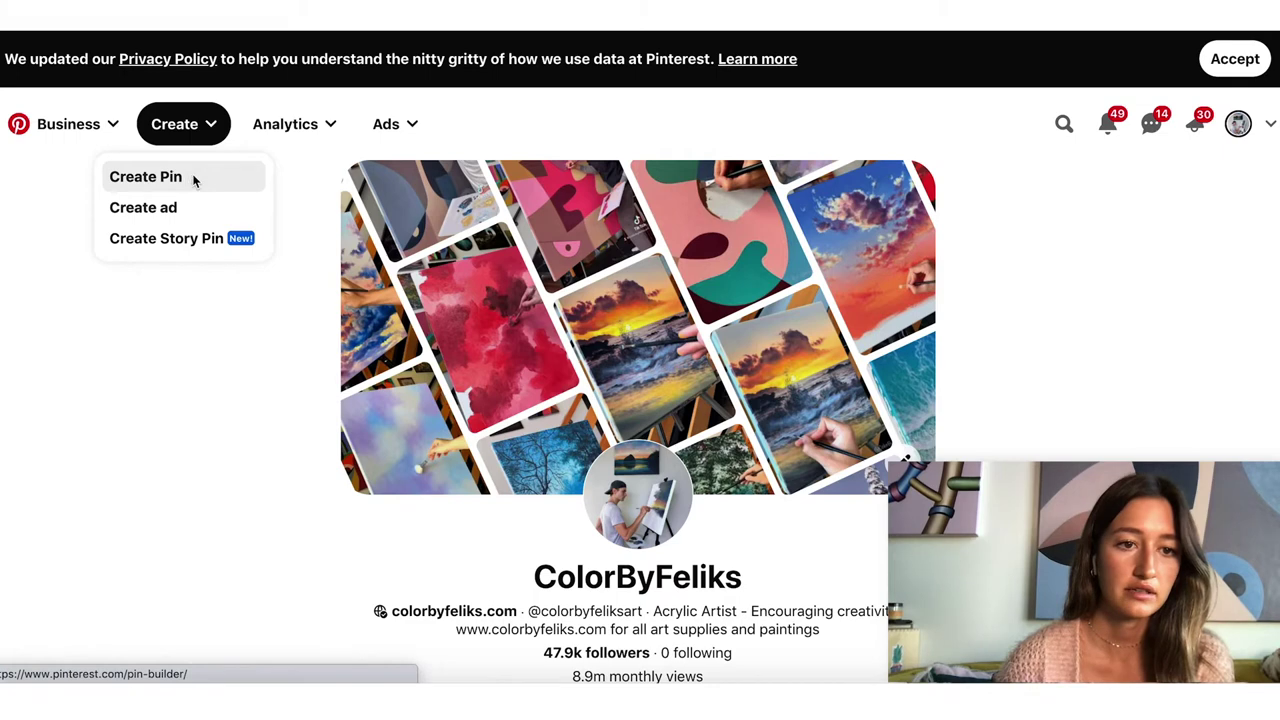
Upload the starry-sky painting JPG (819×1,024) from the Downloads folder as the new Pin's image
scroll(207, 285, down, 2)
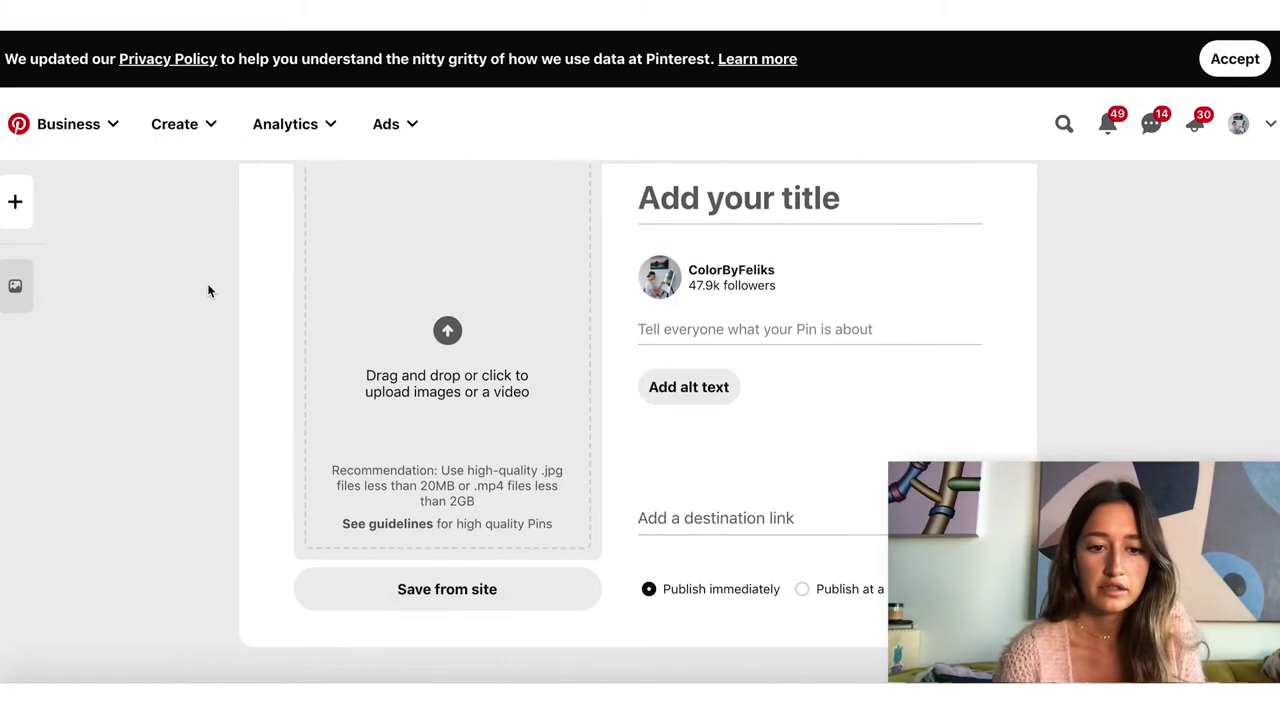
scroll(207, 285, up, 1)
scroll(207, 285, down, 1)
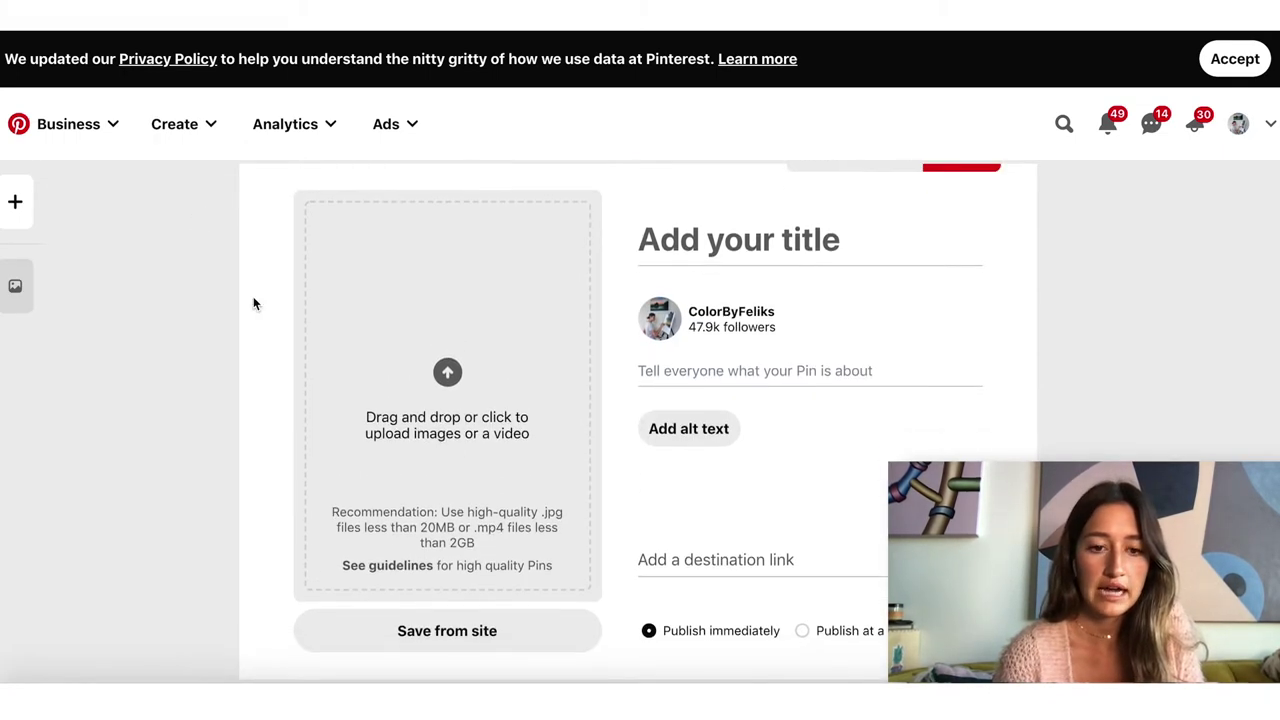
click(455, 423)
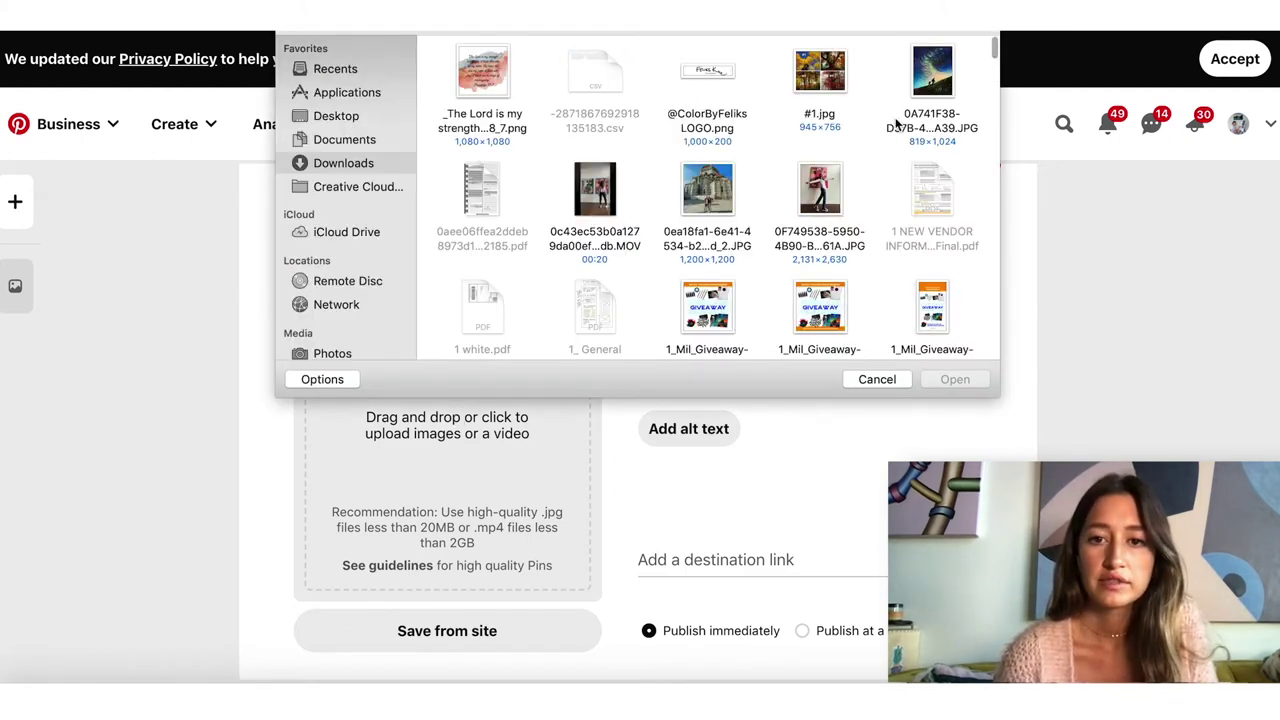
click(933, 80)
click(940, 380)
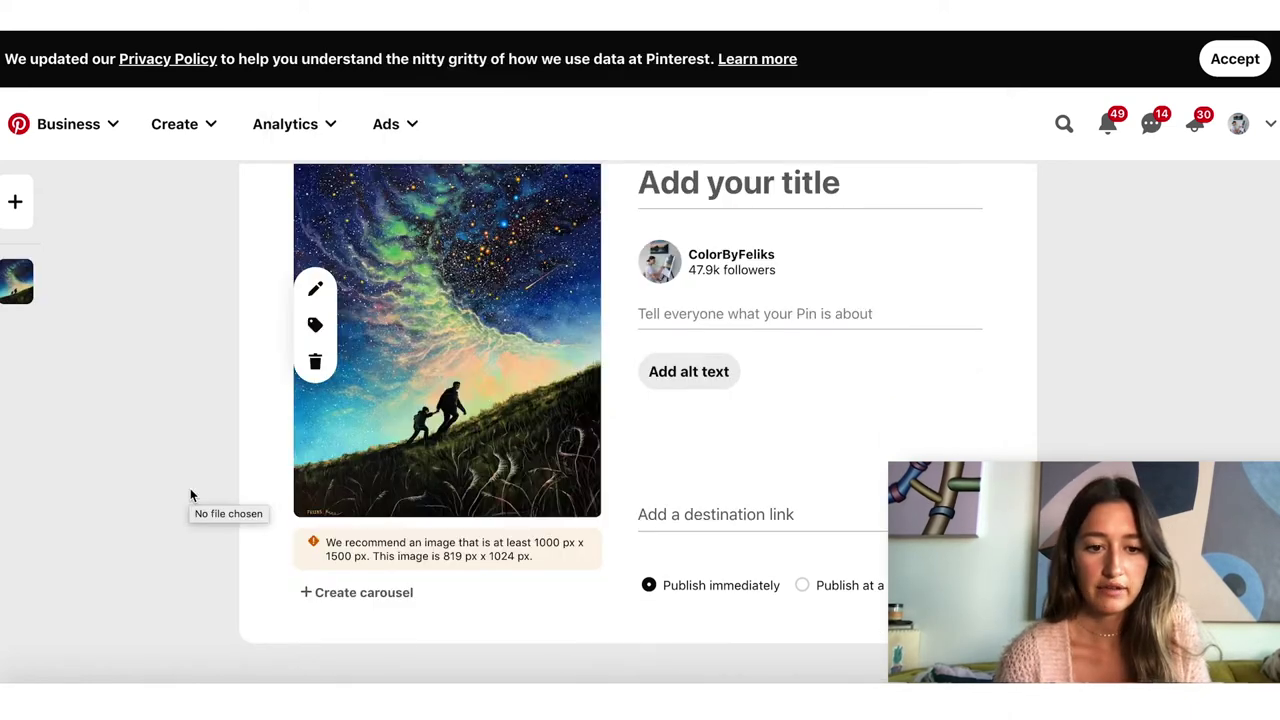
Turn the Pin into a carousel by adding the "_The Lord is my strength" PNG as second image, and page through both images
click(322, 592)
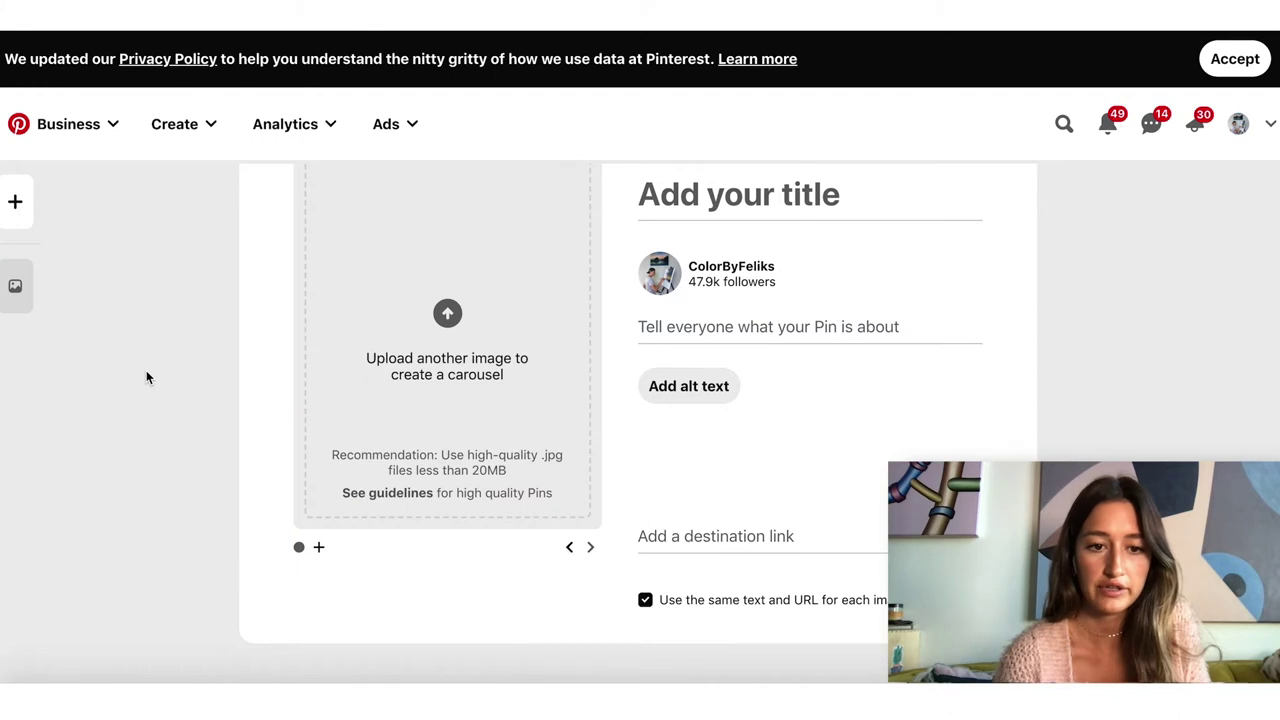
click(428, 375)
click(479, 77)
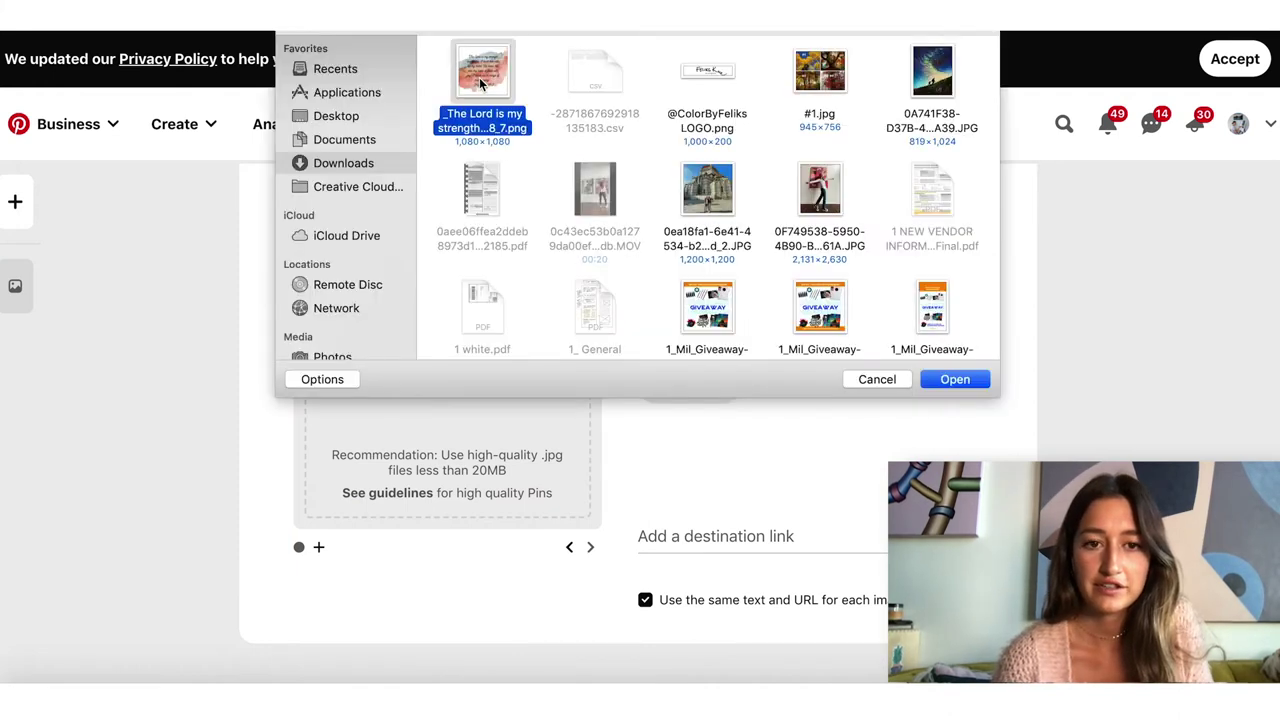
click(955, 380)
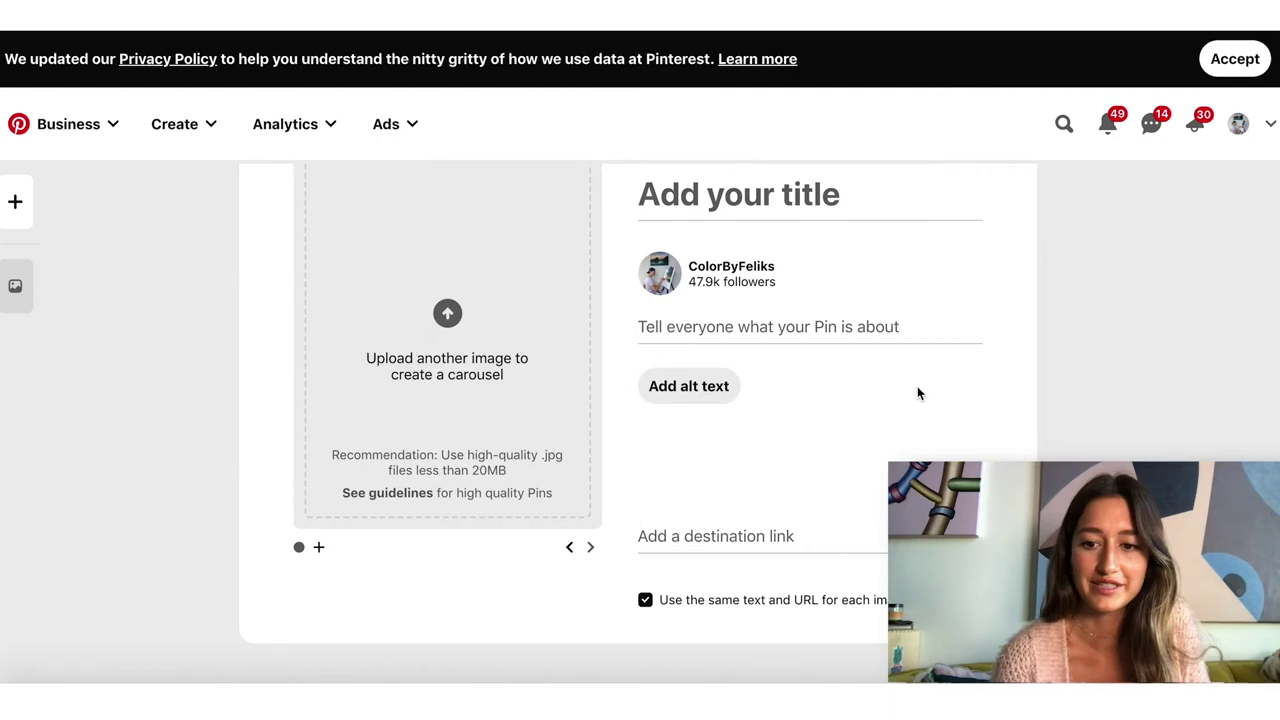
click(570, 554)
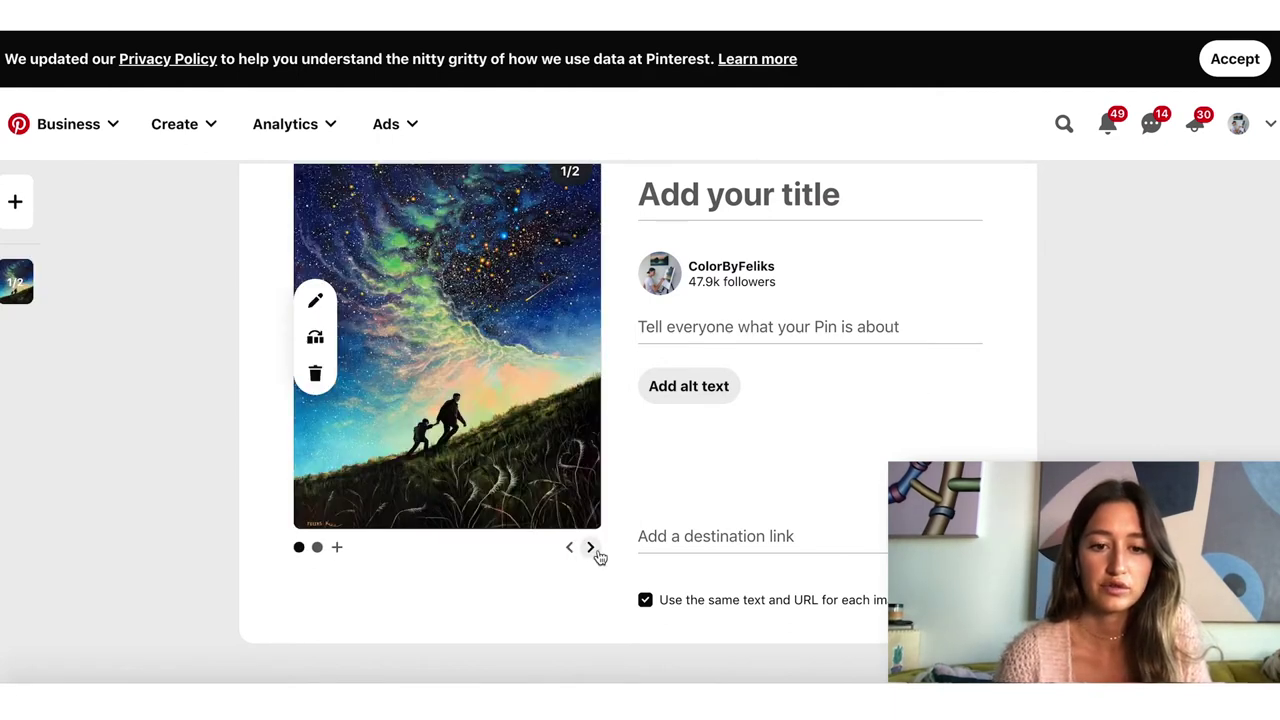
click(596, 554)
click(569, 548)
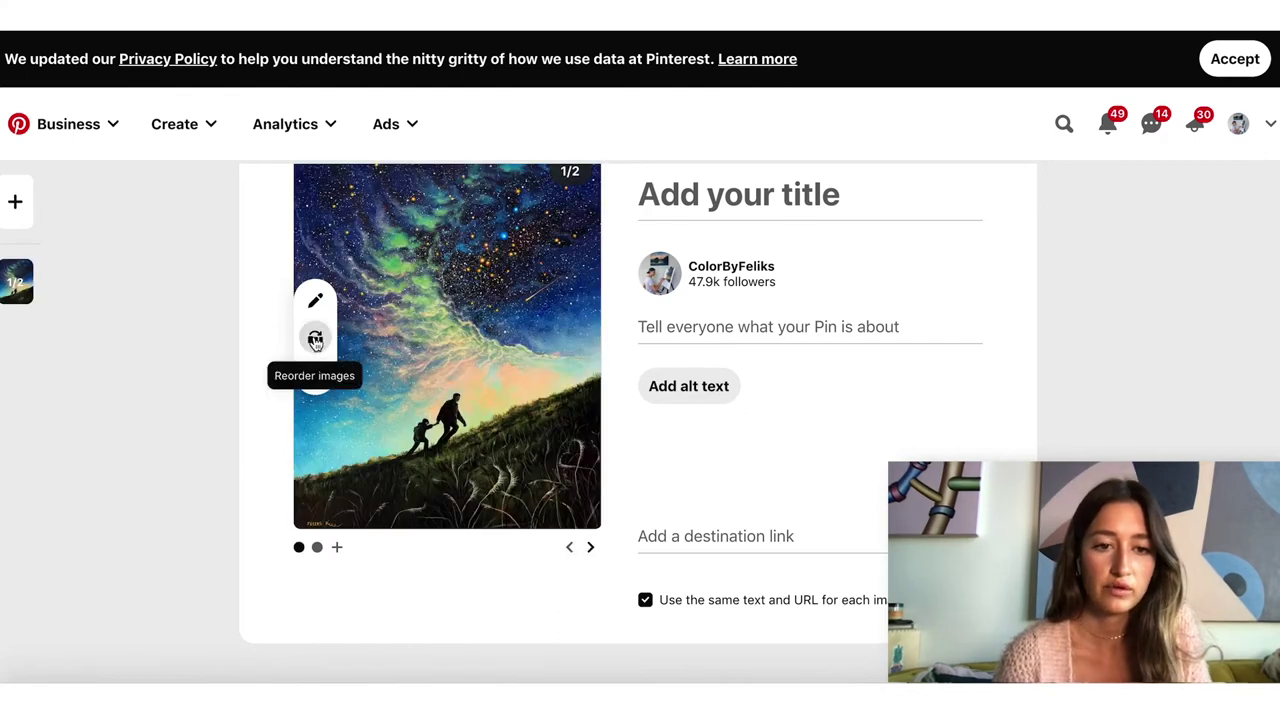
Reorder the carousel so the Proverbs quote image comes before the starry-sky painting, and page through both images to check
click(315, 341)
drag(642, 392, 560, 395)
click(975, 249)
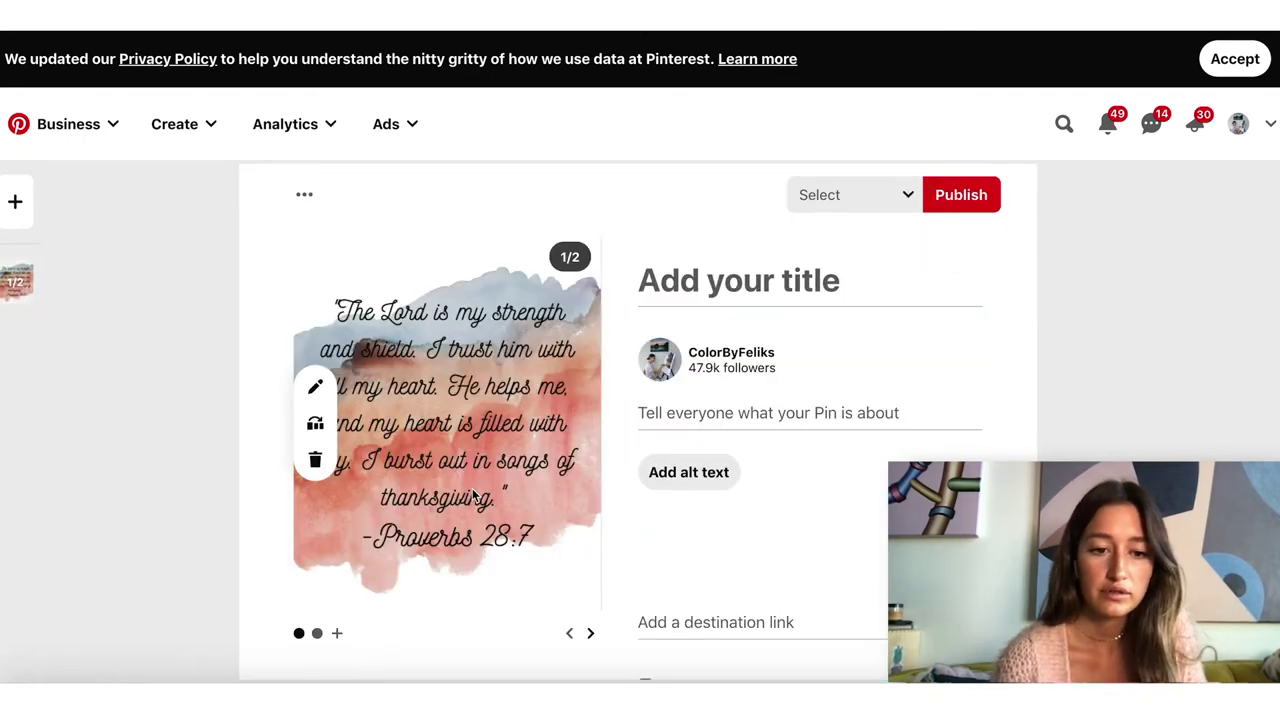
scroll(586, 591, down, 1)
click(592, 588)
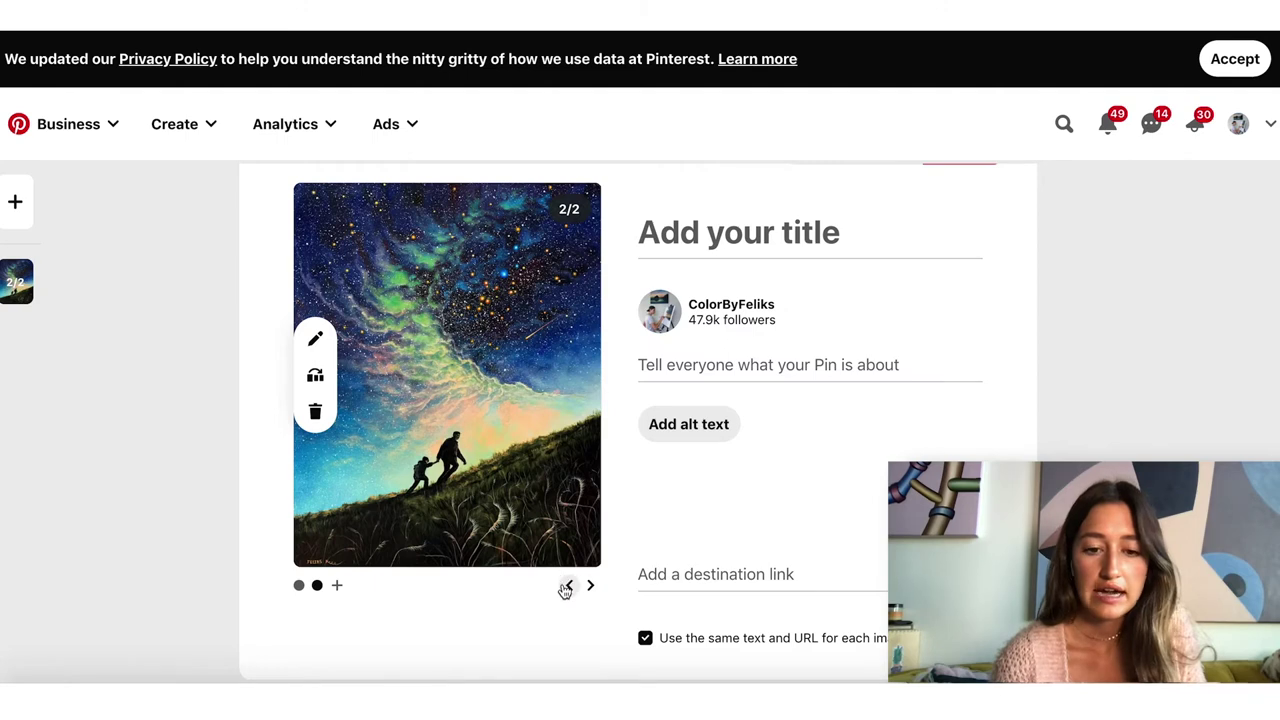
click(572, 590)
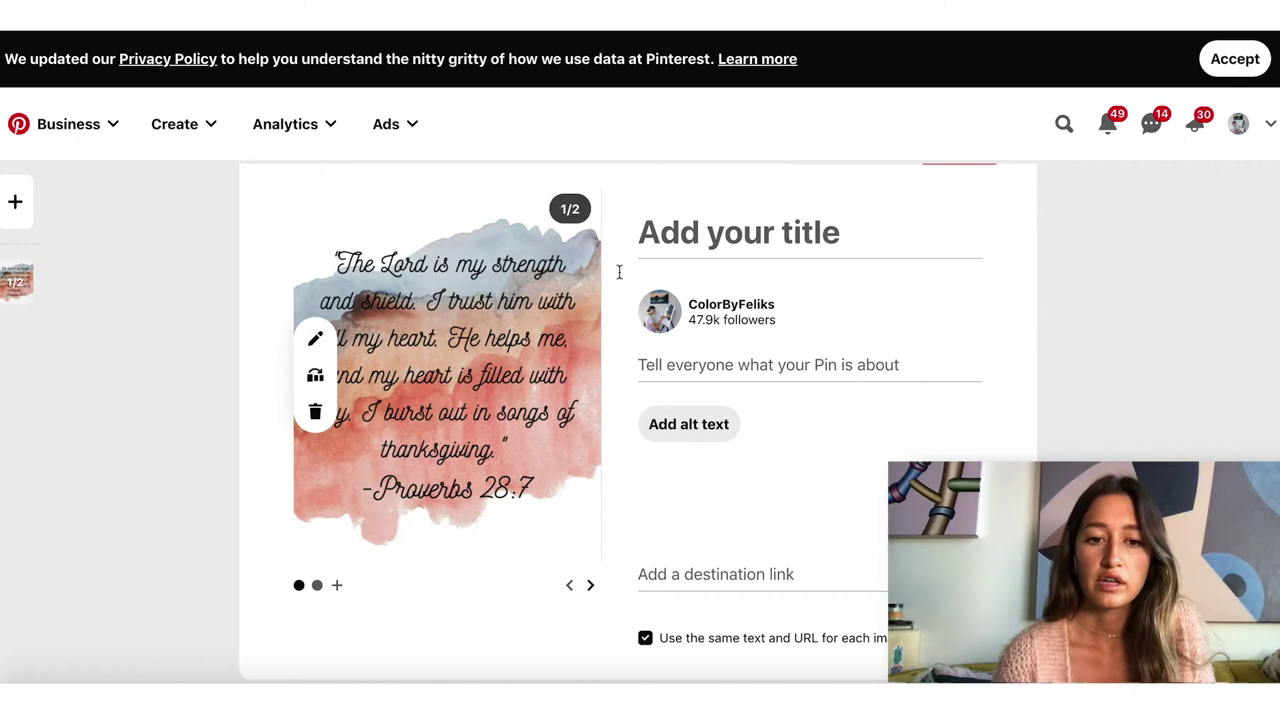
click(318, 587)
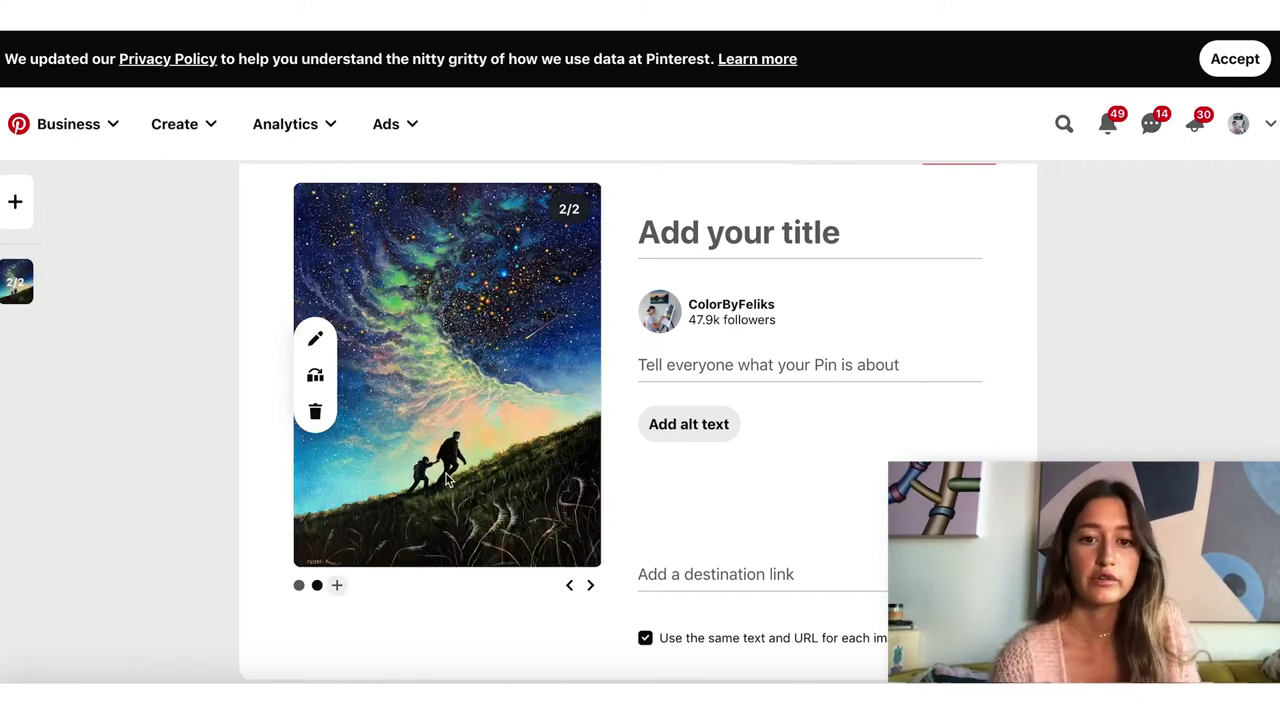
Go through the Pin's title, description and destination link fields and the list of boards it can be saved to
click(658, 238)
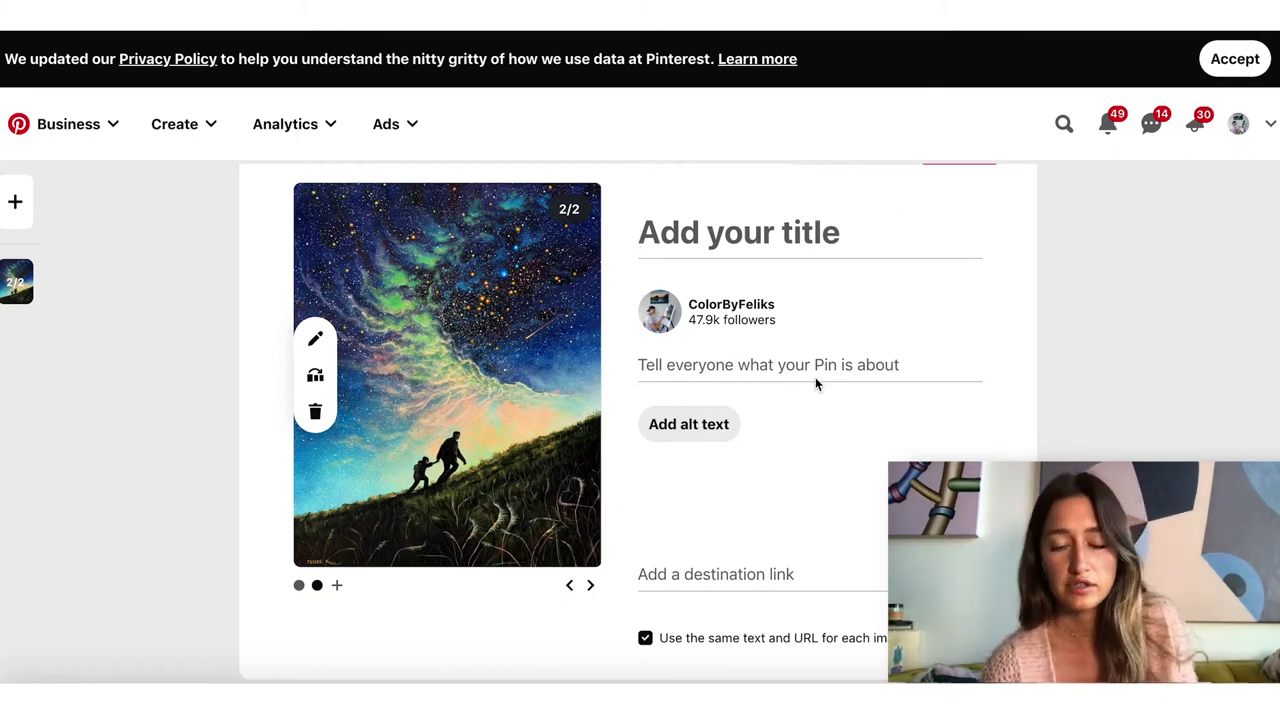
click(648, 362)
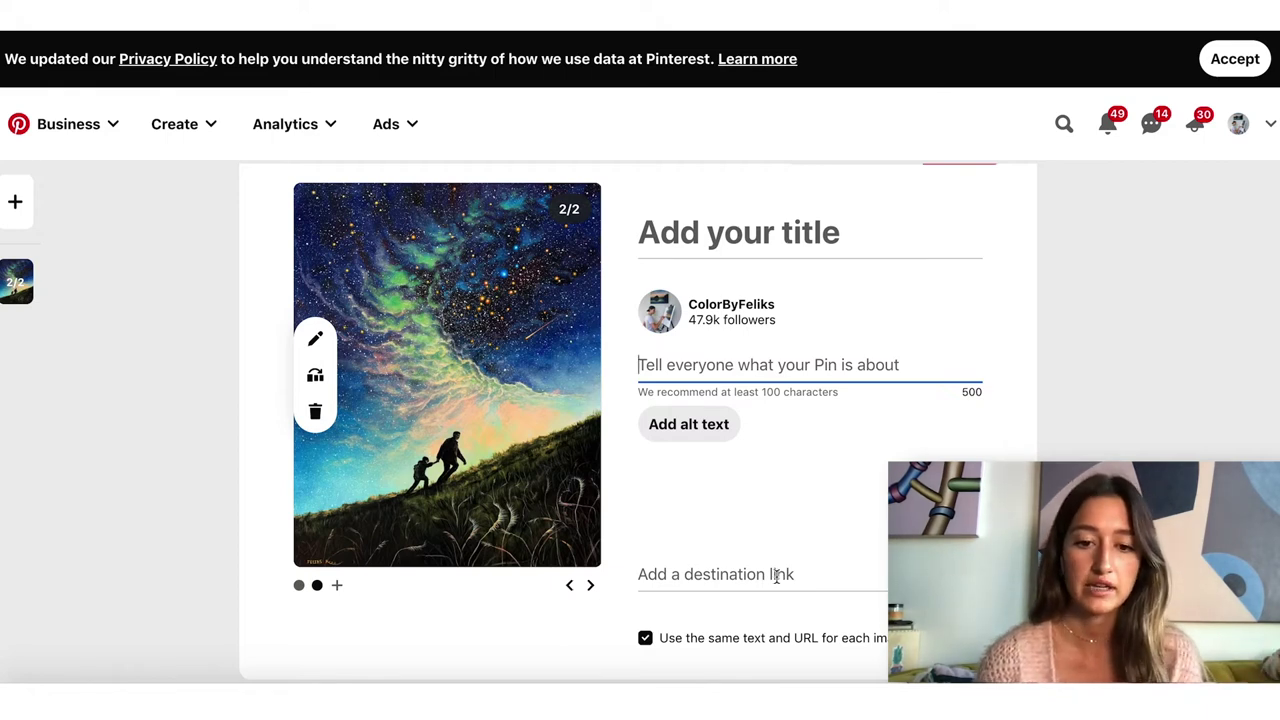
click(744, 573)
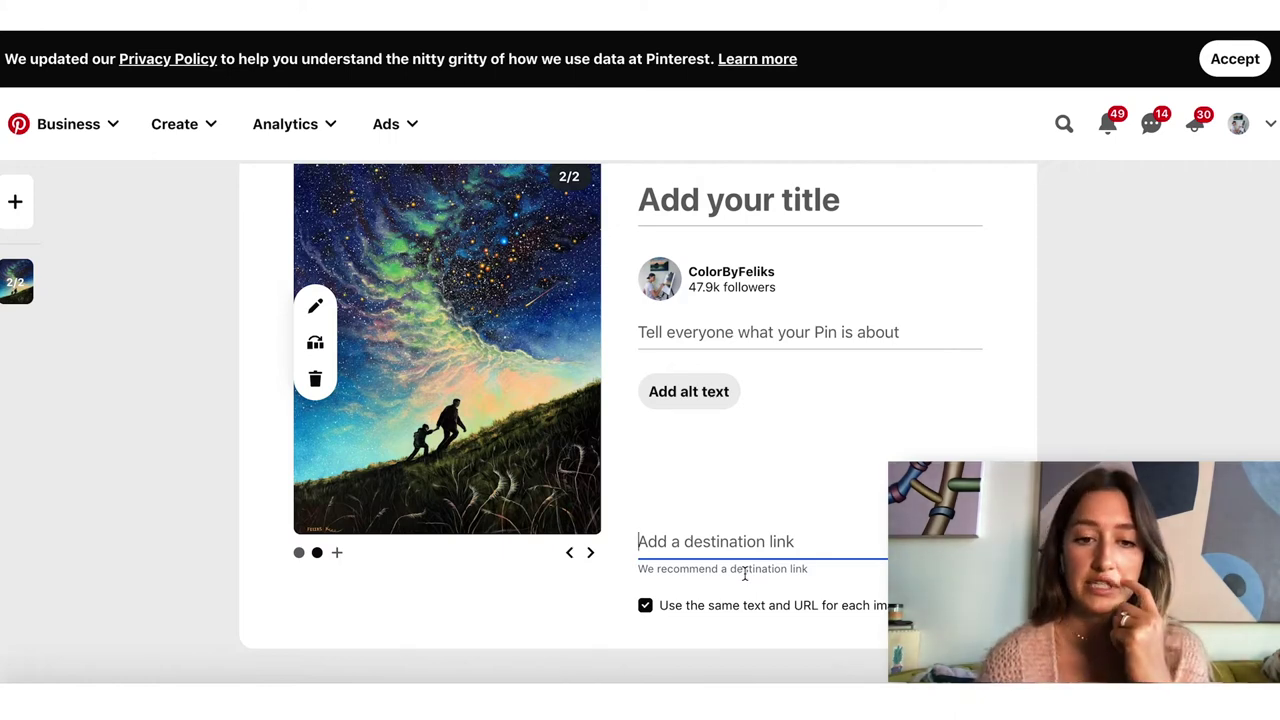
scroll(744, 573, up, 2)
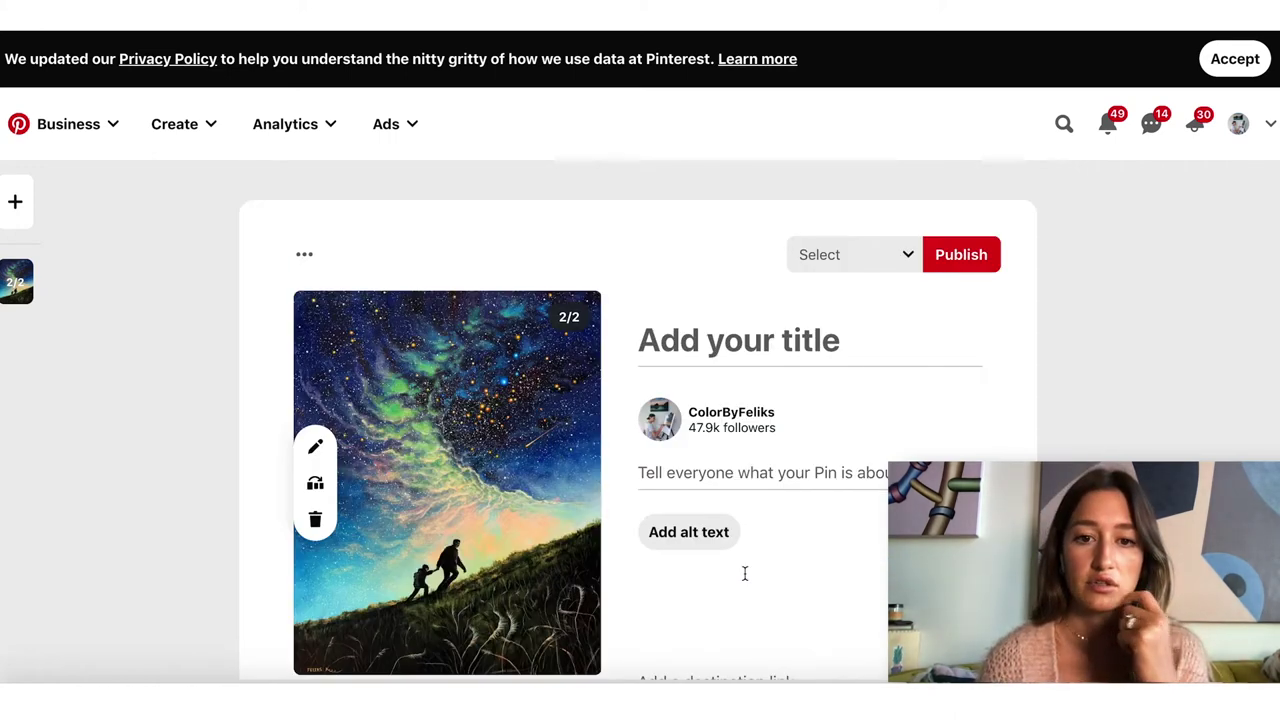
click(905, 262)
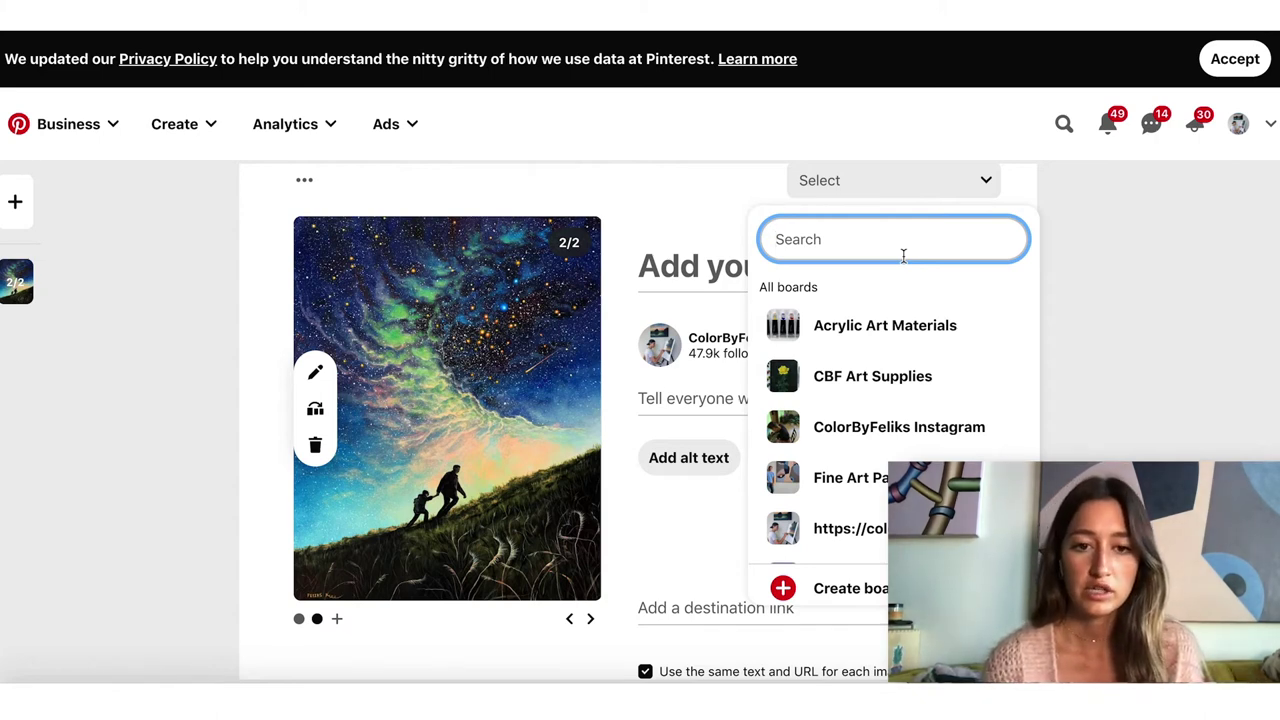
click(858, 403)
scroll(858, 398, up, 1)
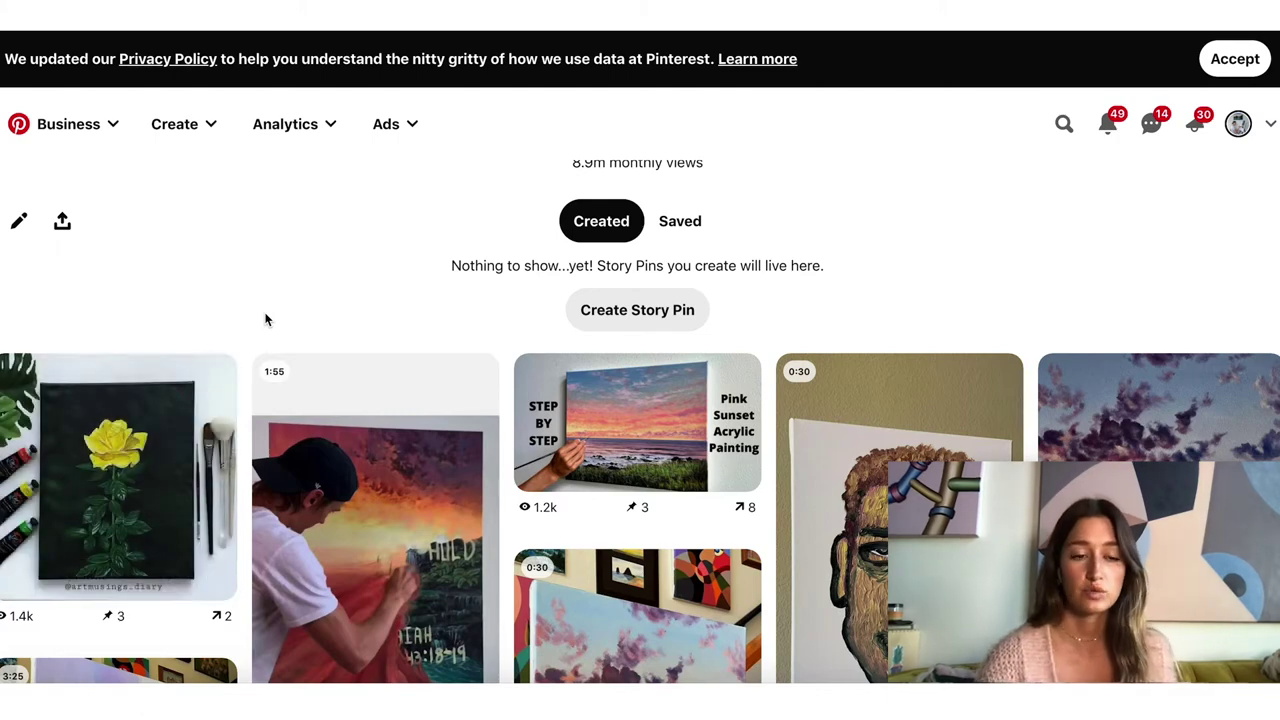
Look through the ColorByFeliks profile's created Pins, examining their view counts, watch times, saves and tagged products
scroll(265, 319, down, 1)
scroll(265, 319, down, 2)
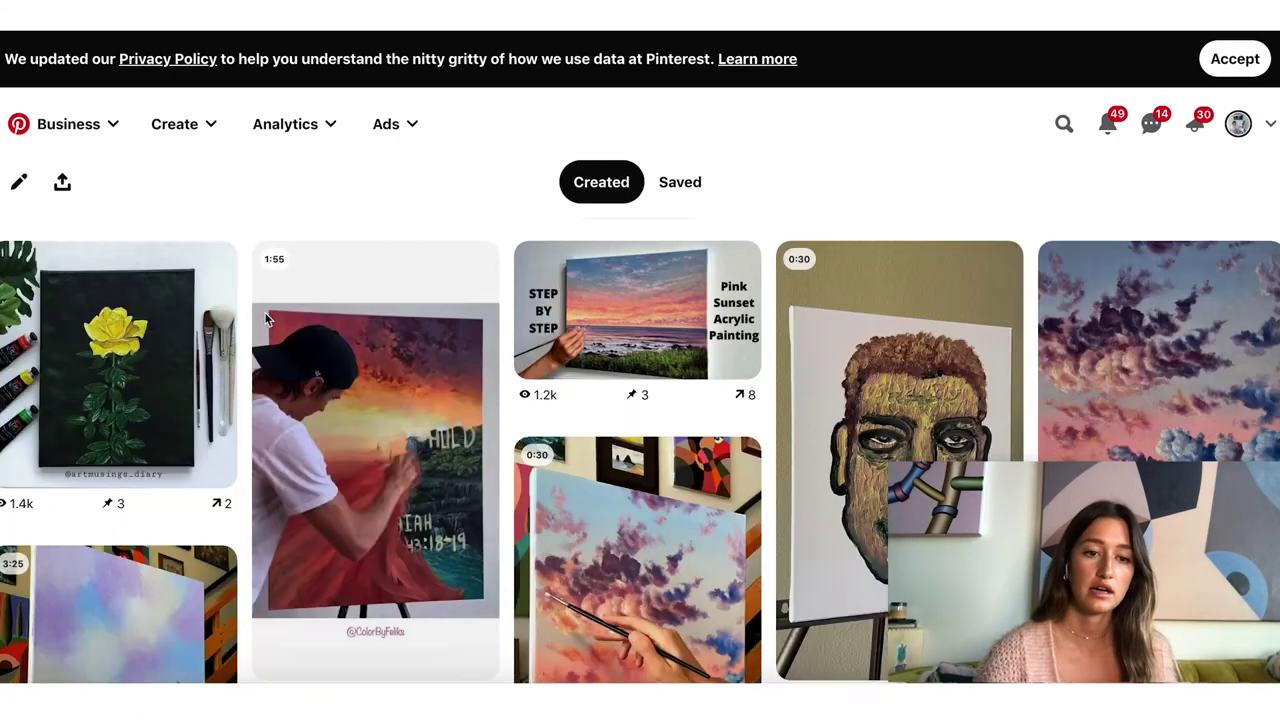
scroll(240, 290, down, 3)
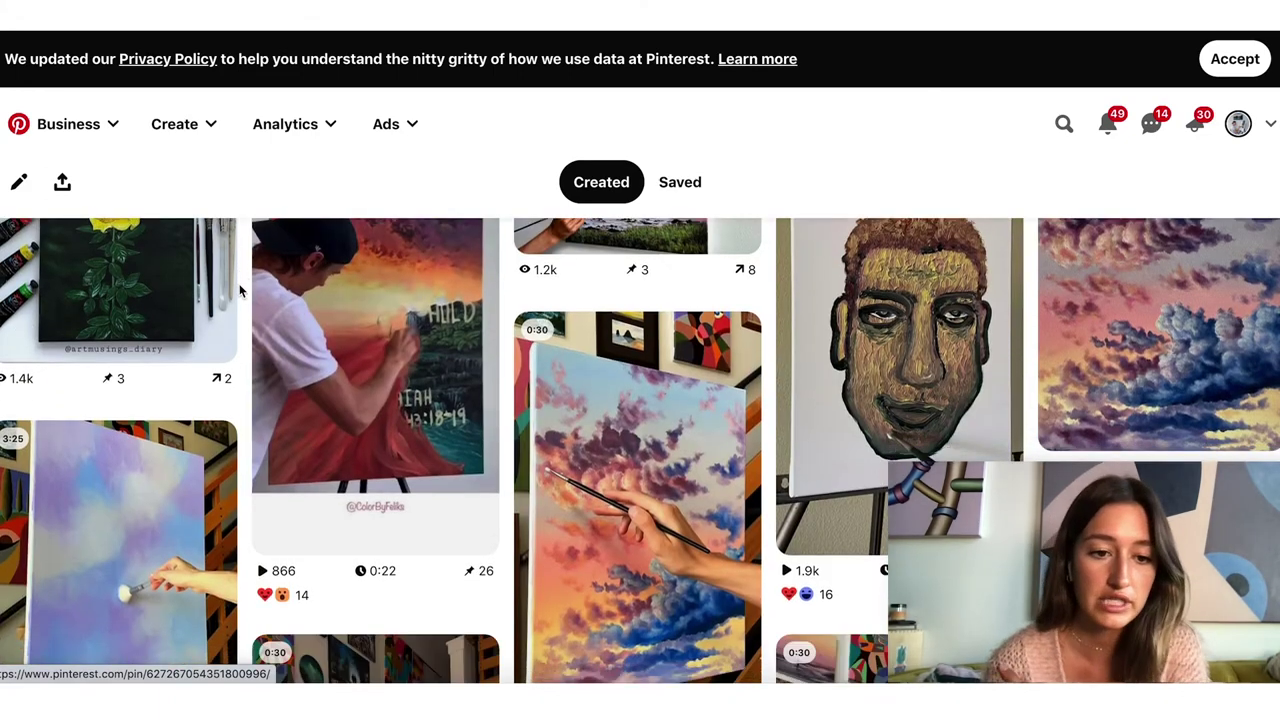
scroll(240, 290, down, 5)
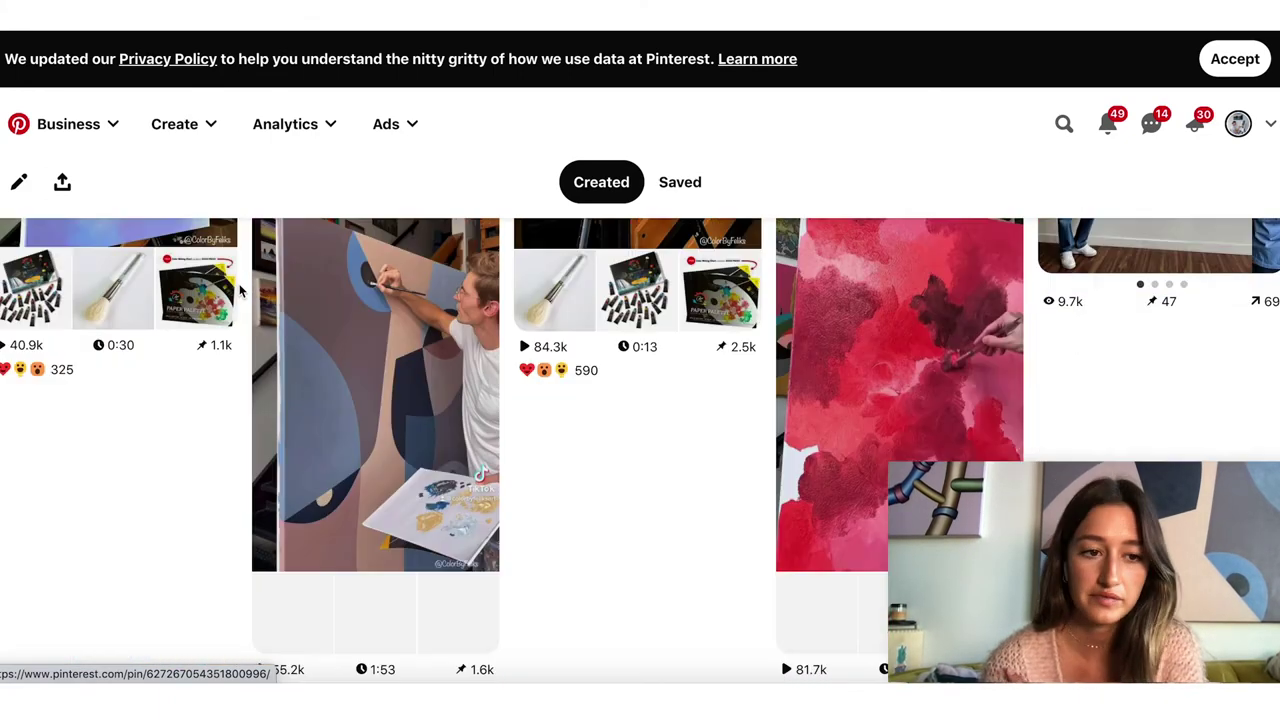
scroll(240, 290, down, 3)
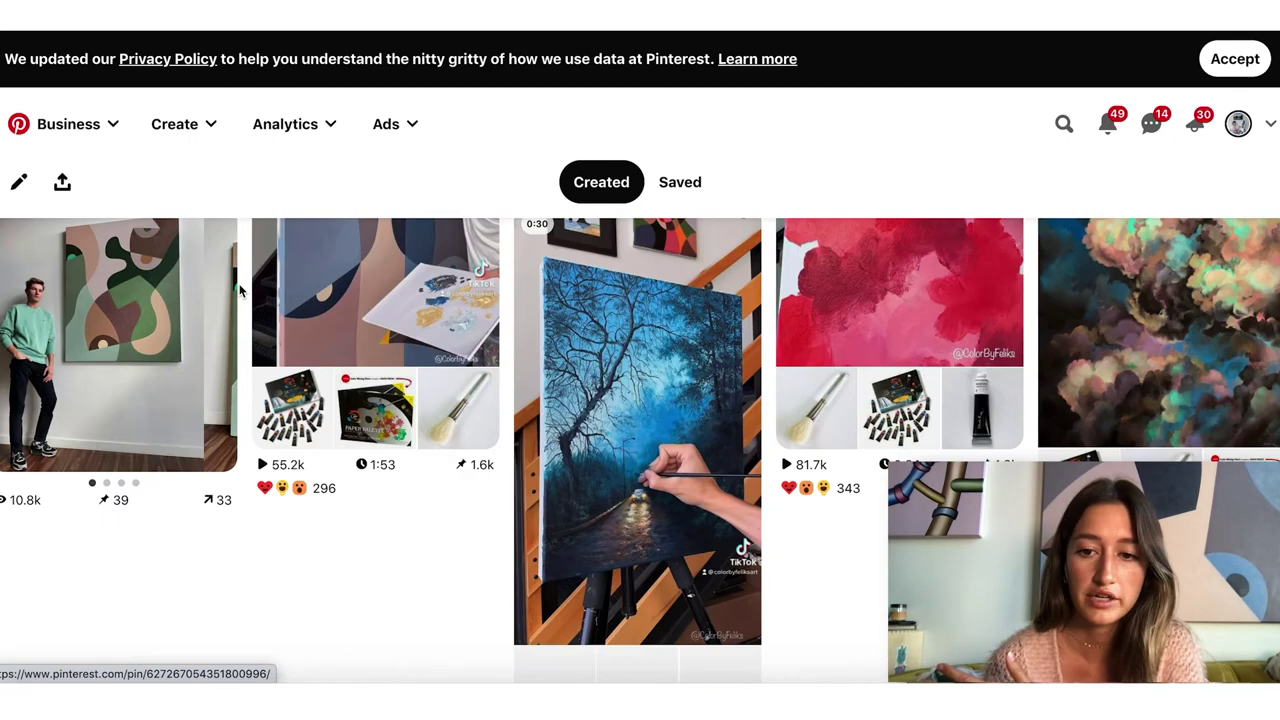
scroll(243, 284, down, 5)
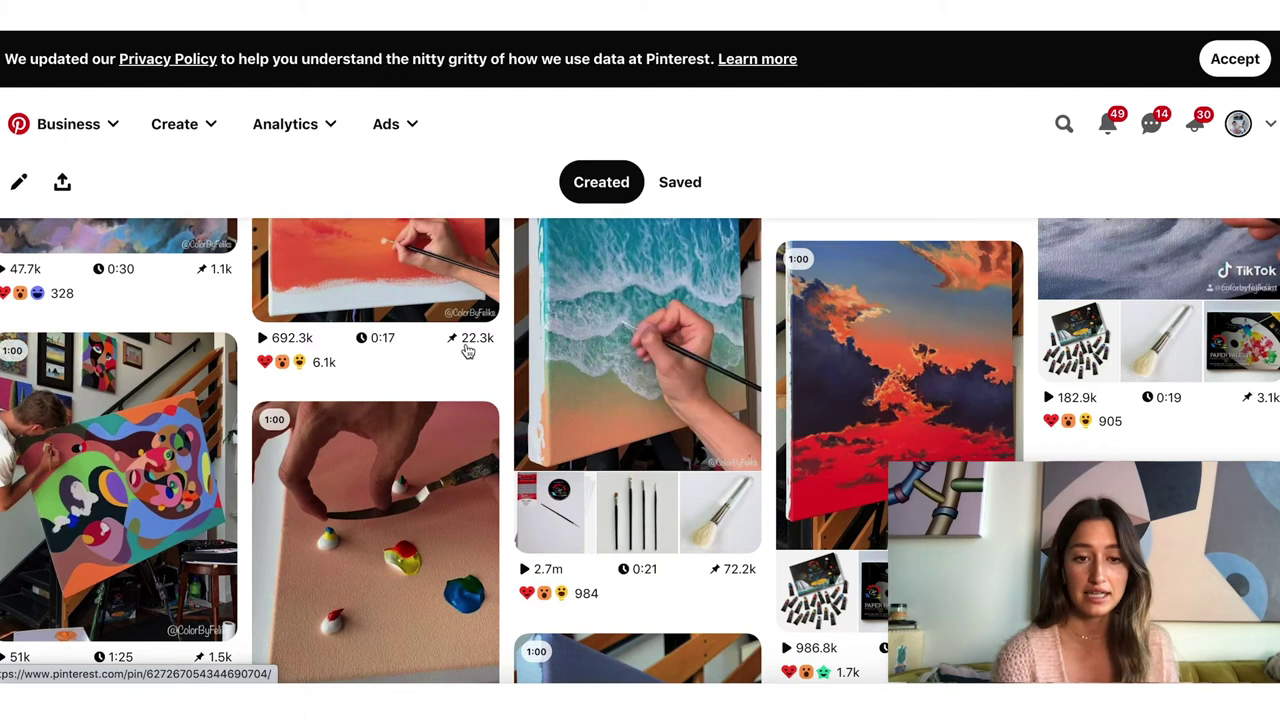
mouse_move(474, 369)
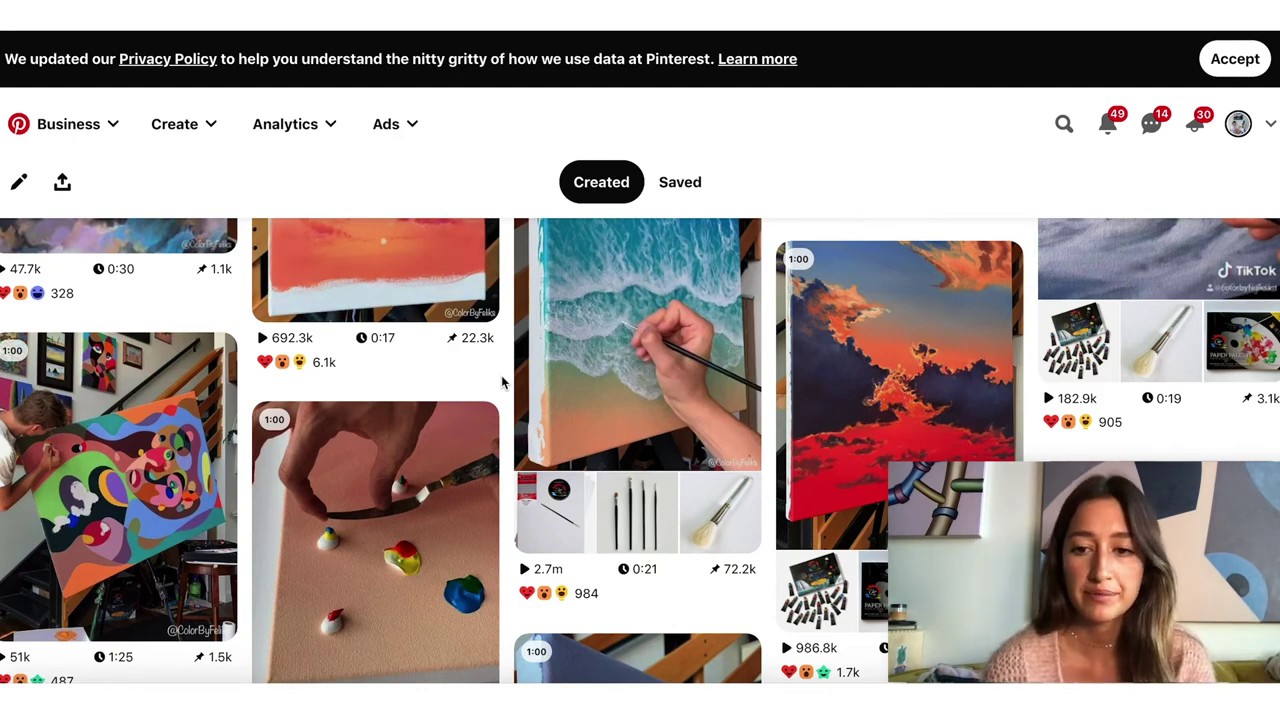
scroll(503, 375, down, 1)
scroll(503, 375, down, 3)
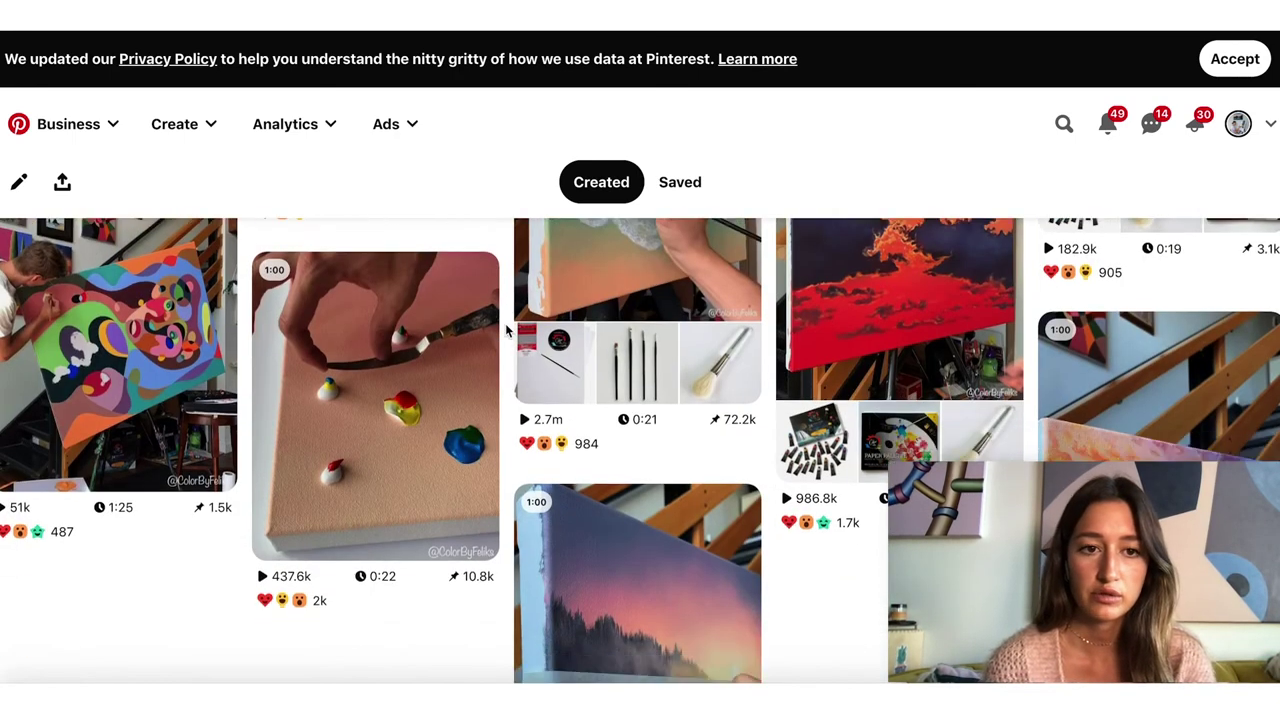
Return to the home feed and search Pinterest for "painting ideas"
click(20, 125)
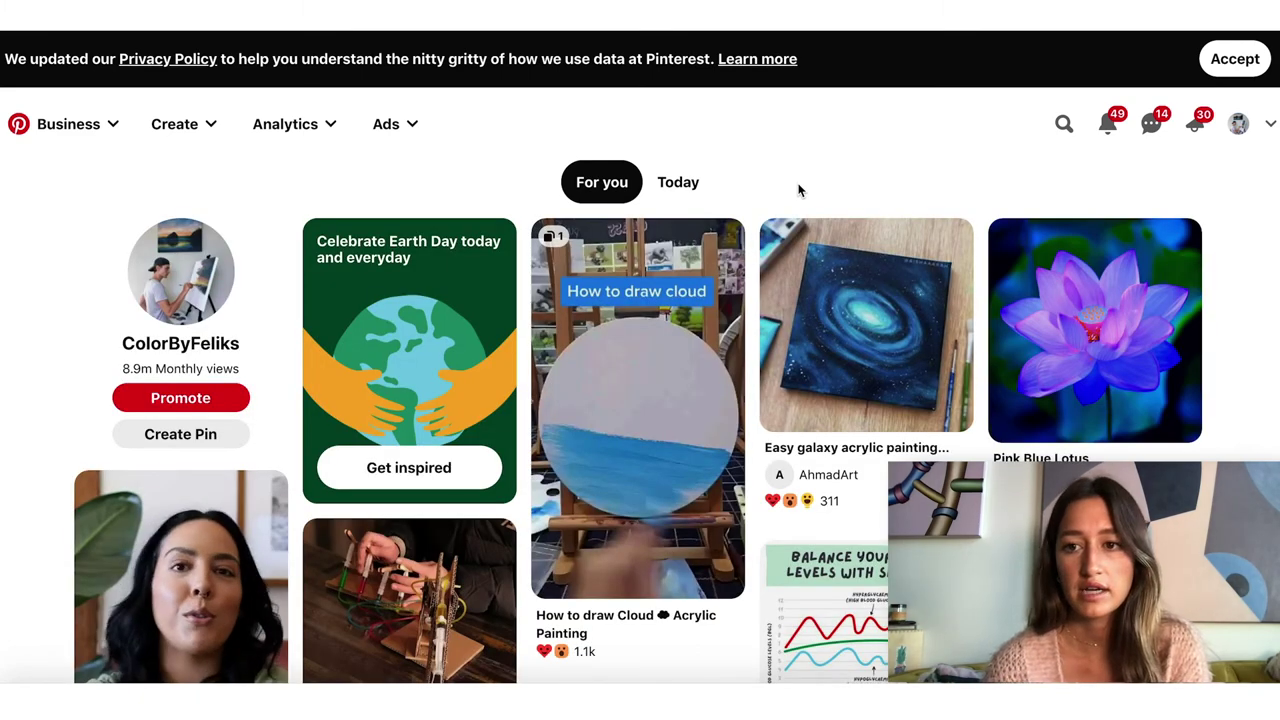
click(1064, 124)
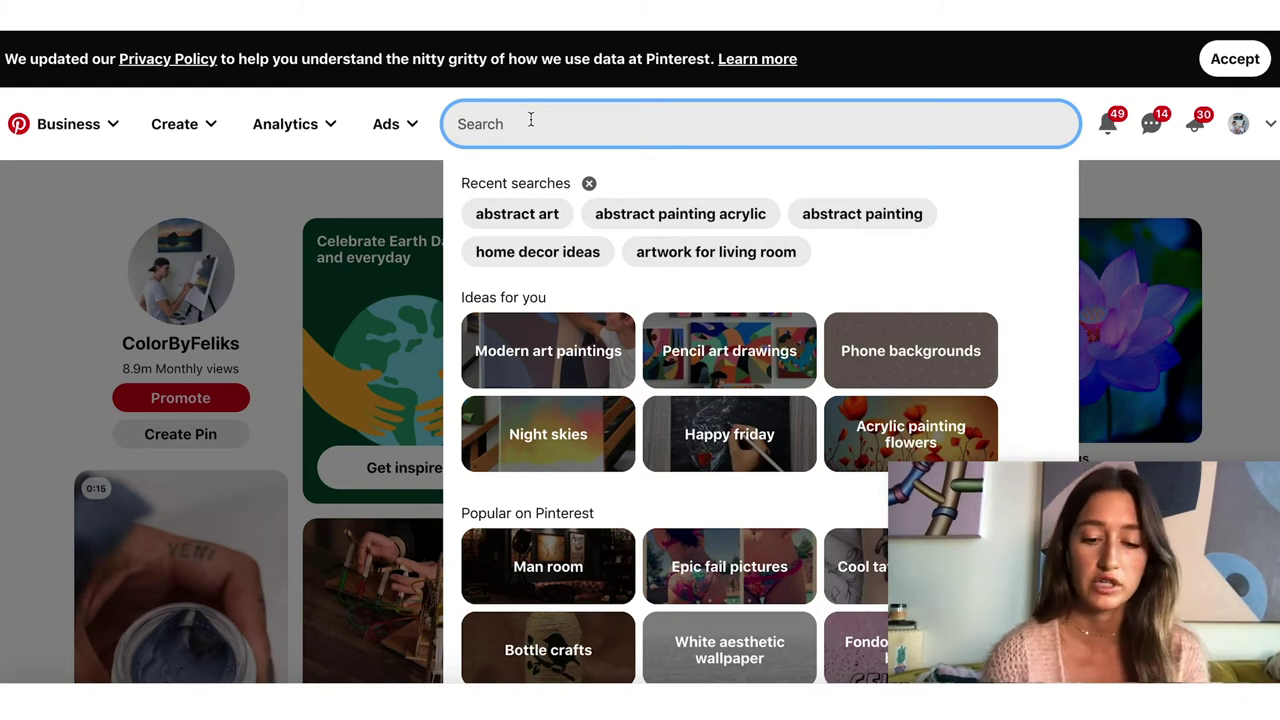
text(painting )
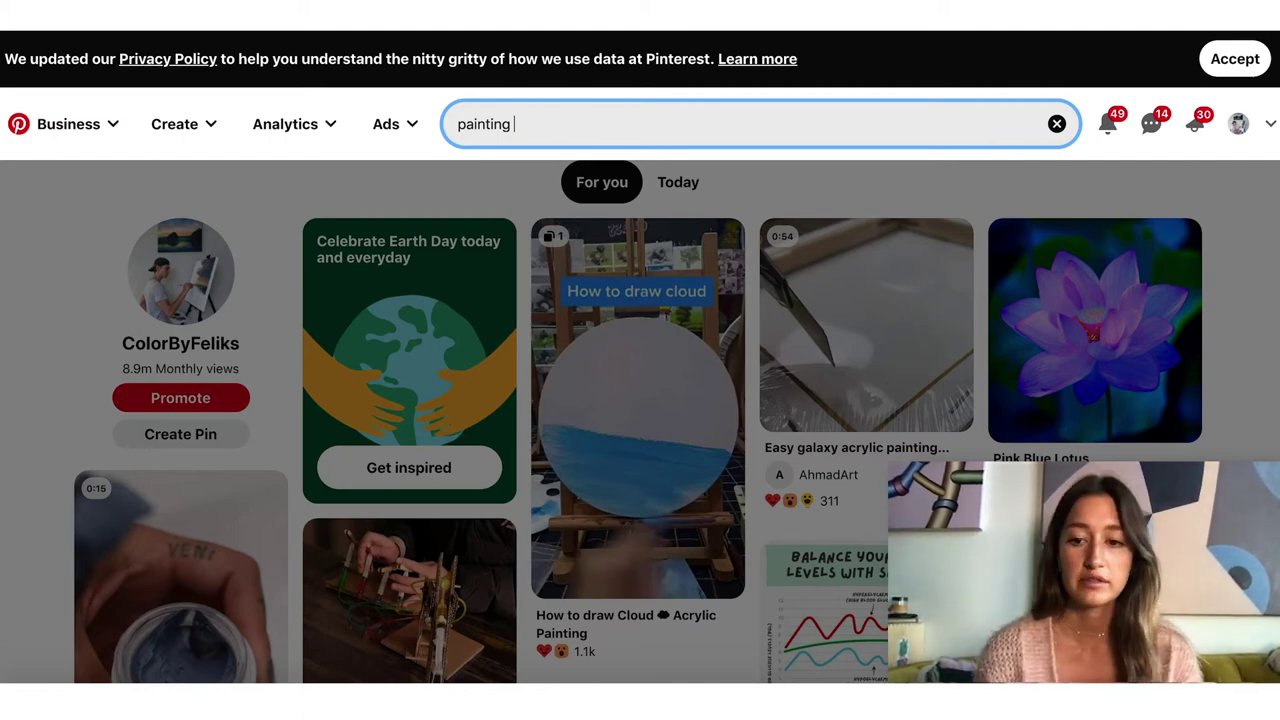
text(ideas)
key(Return)
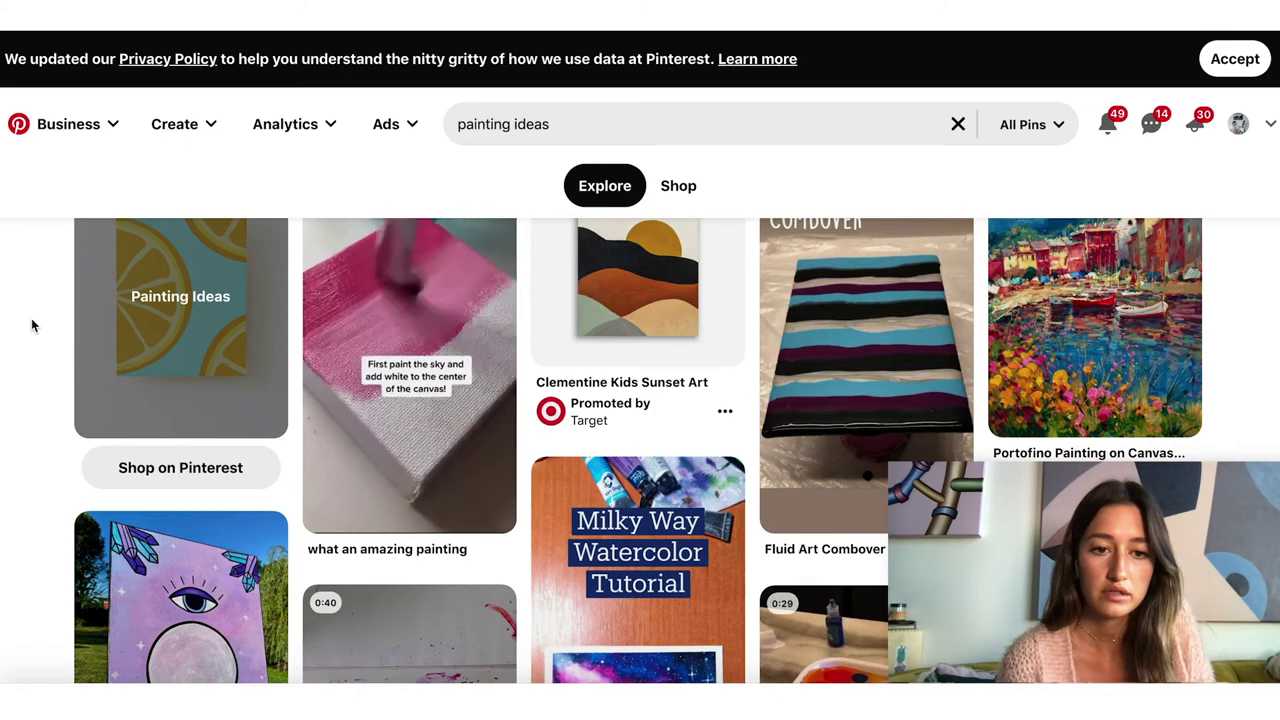
Open the "what an amazing painting" Pin by Feed Me CATS and look through its details and the boards it can be saved to
click(395, 427)
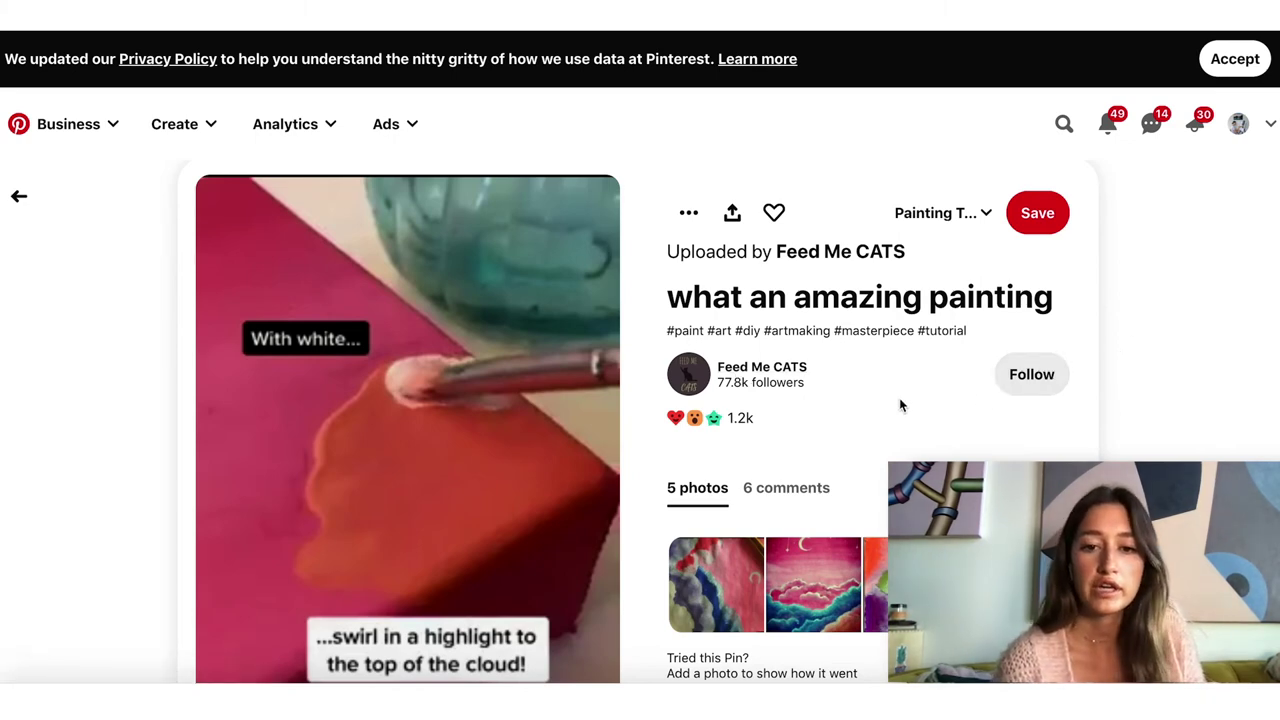
scroll(900, 405, down, 3)
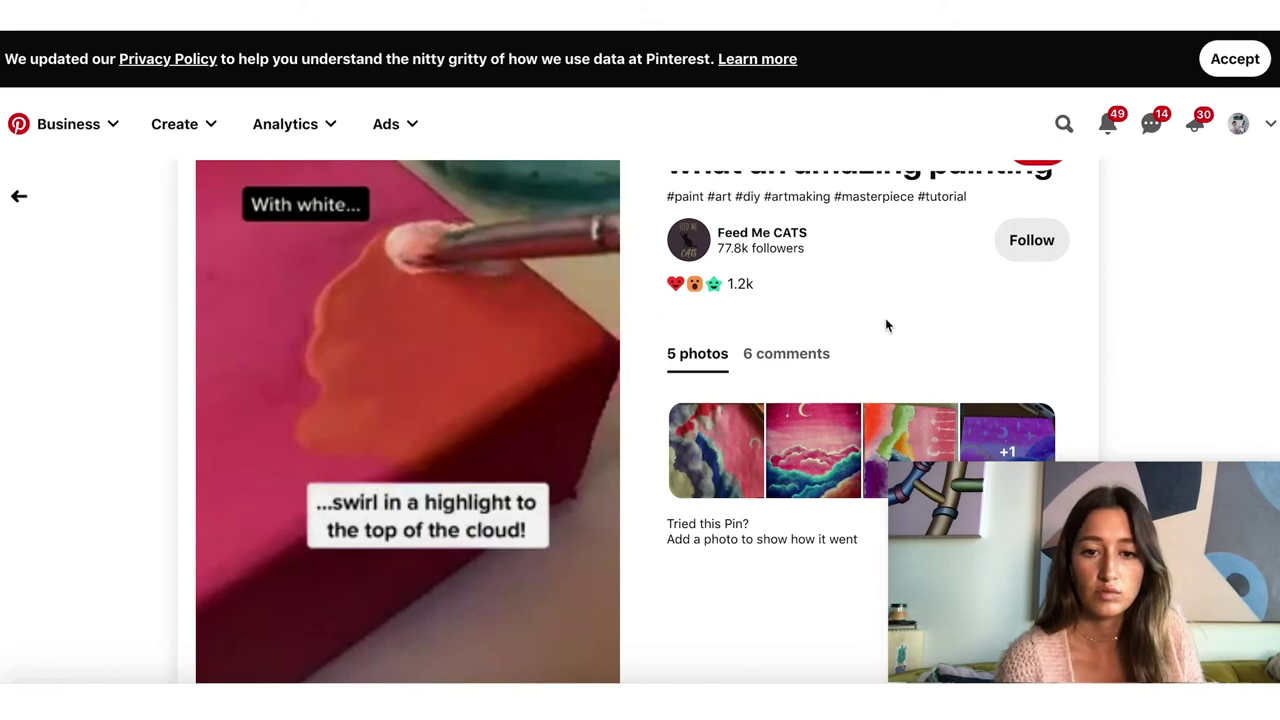
scroll(885, 323, down, 3)
scroll(978, 240, up, 5)
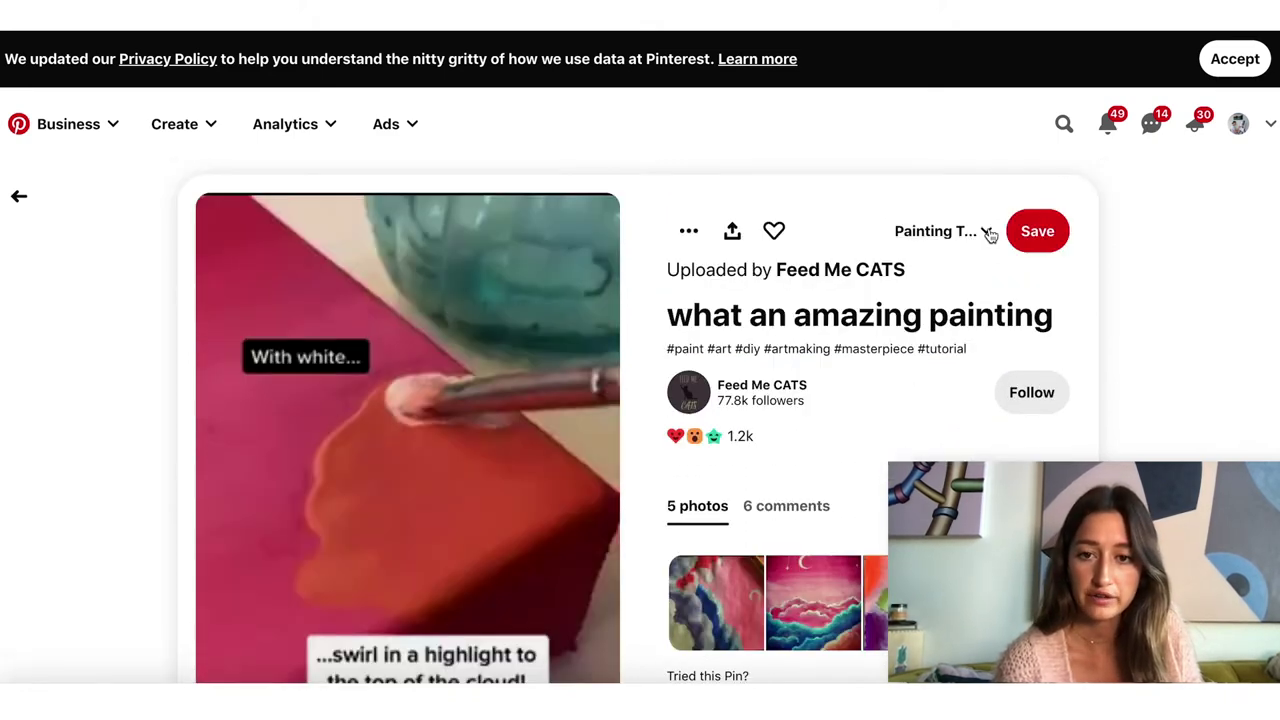
click(988, 233)
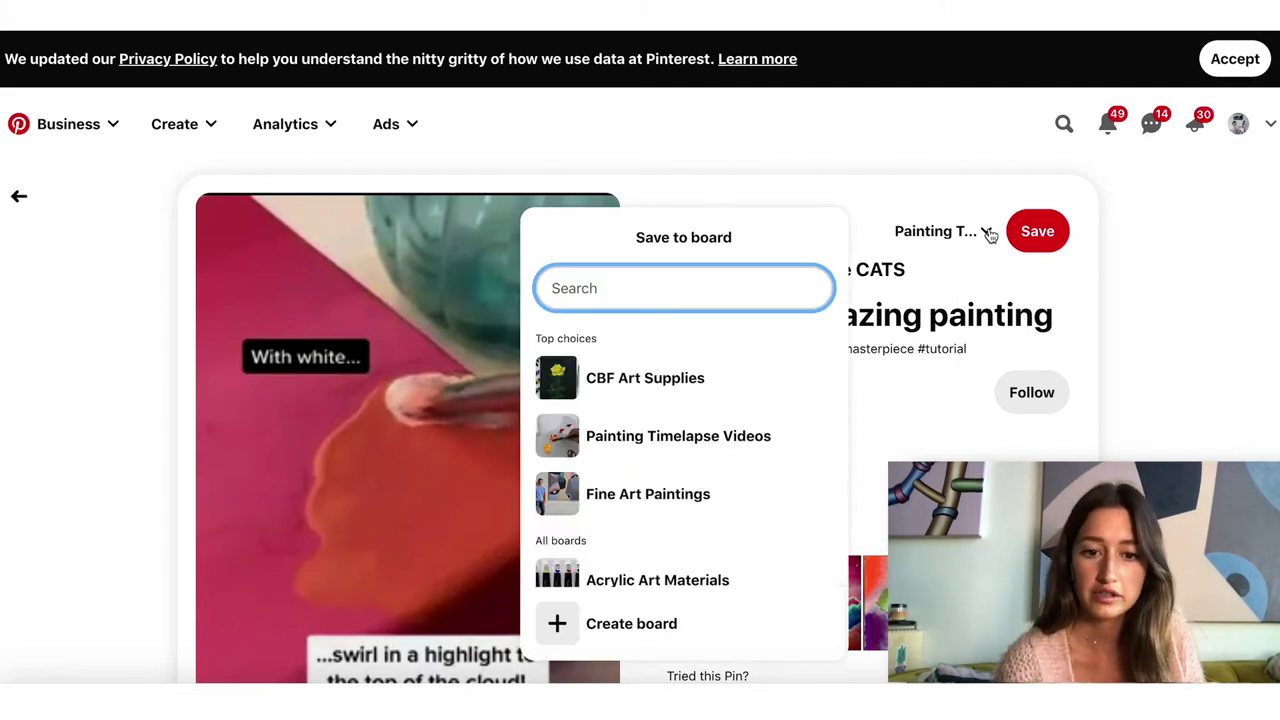
scroll(641, 434, down, 5)
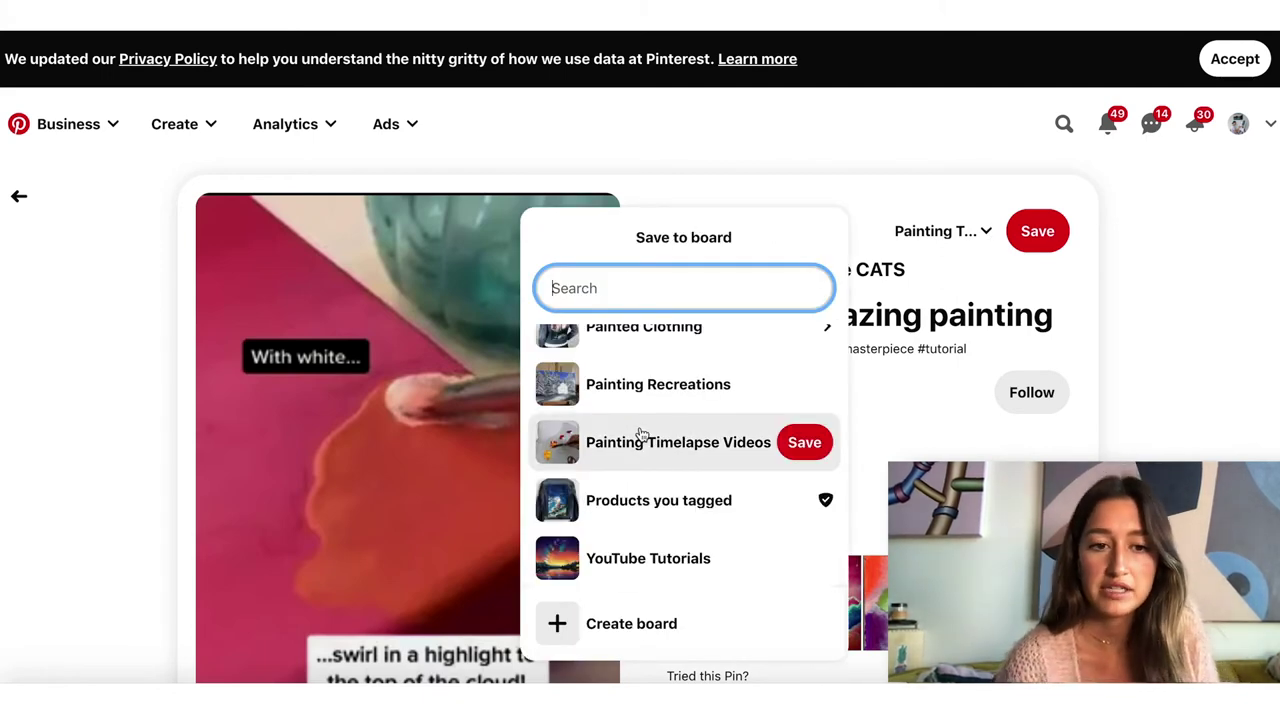
scroll(641, 434, up, 5)
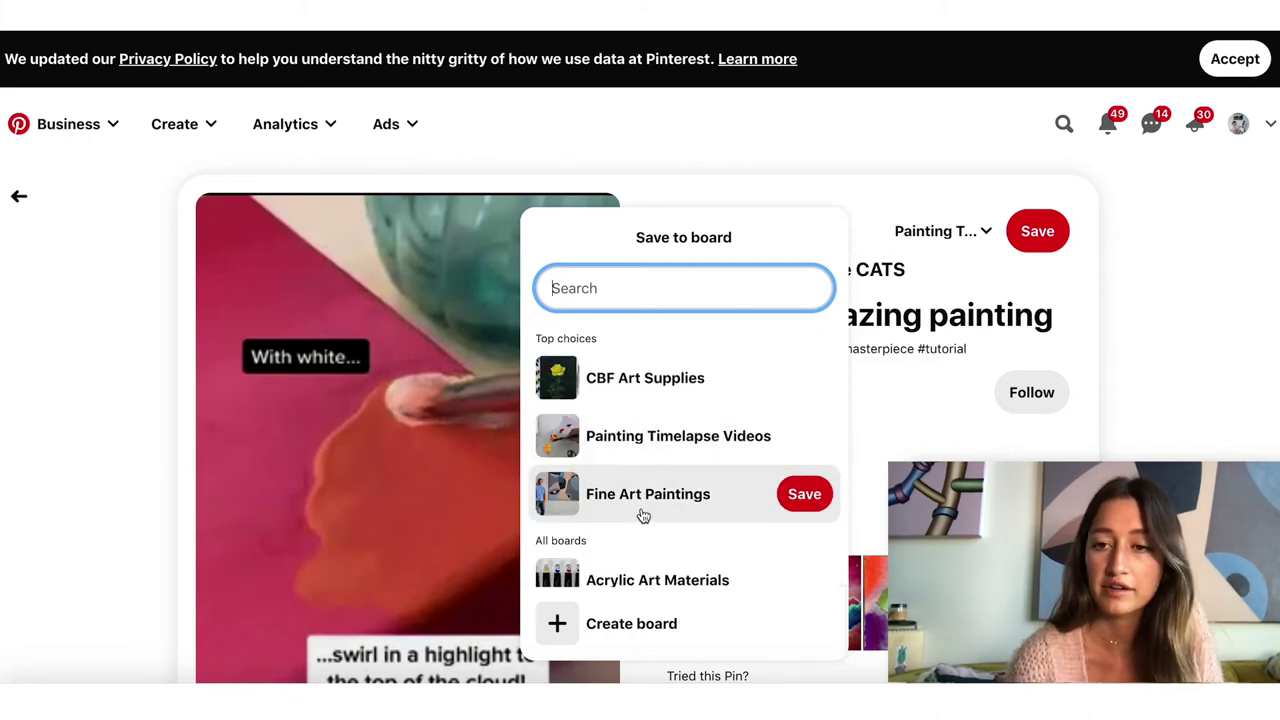
Fill in a new board named "Painting Inspiration" for this Pin and cancel its creation
click(650, 634)
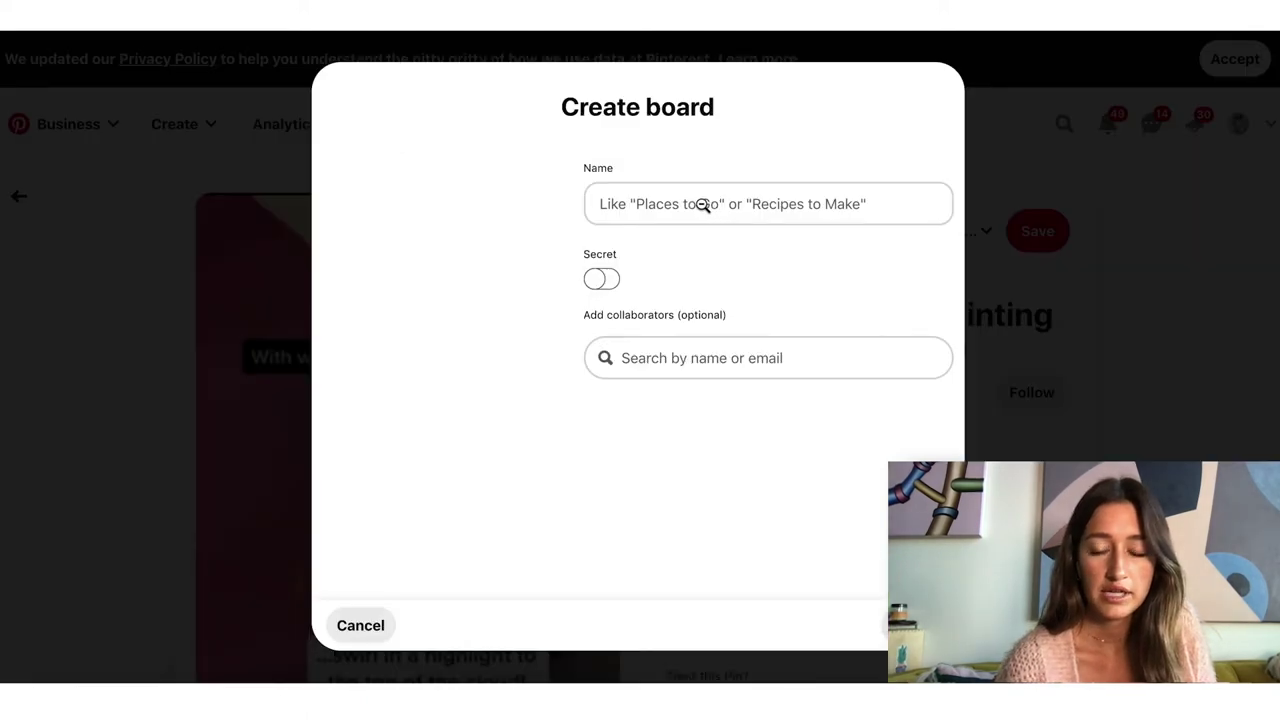
click(683, 205)
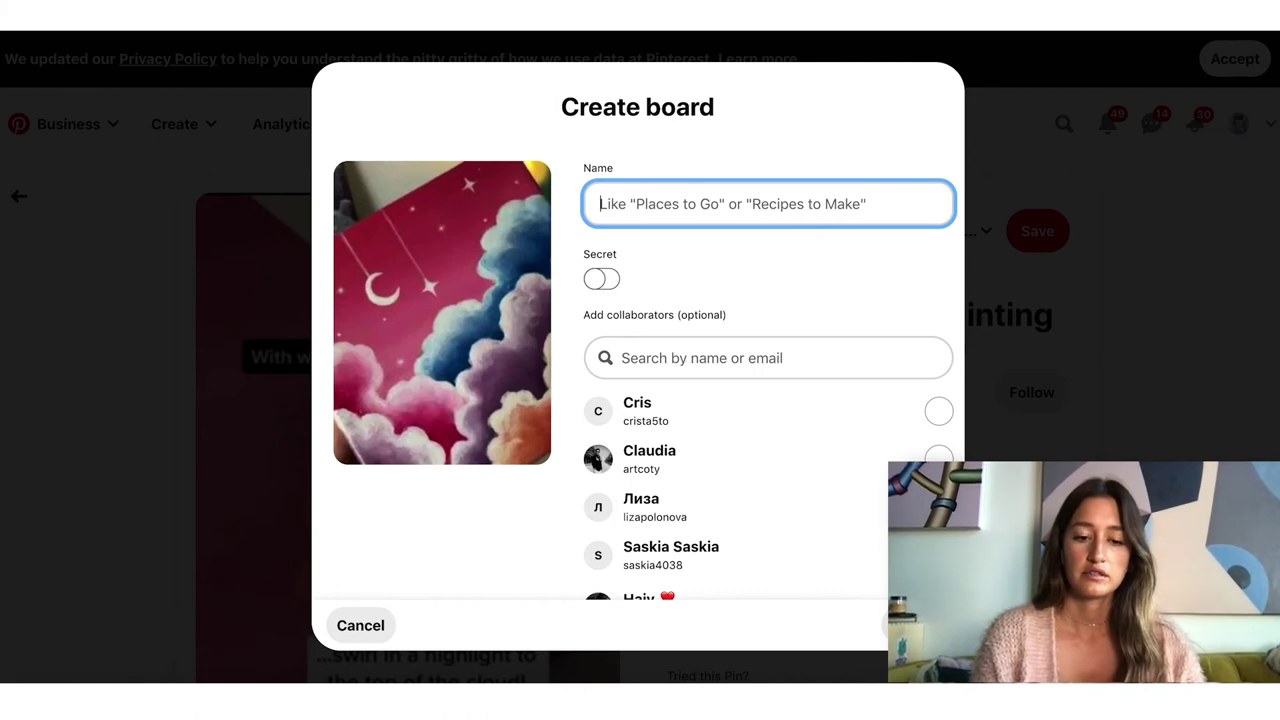
text(Painting Inspiration)
click(700, 249)
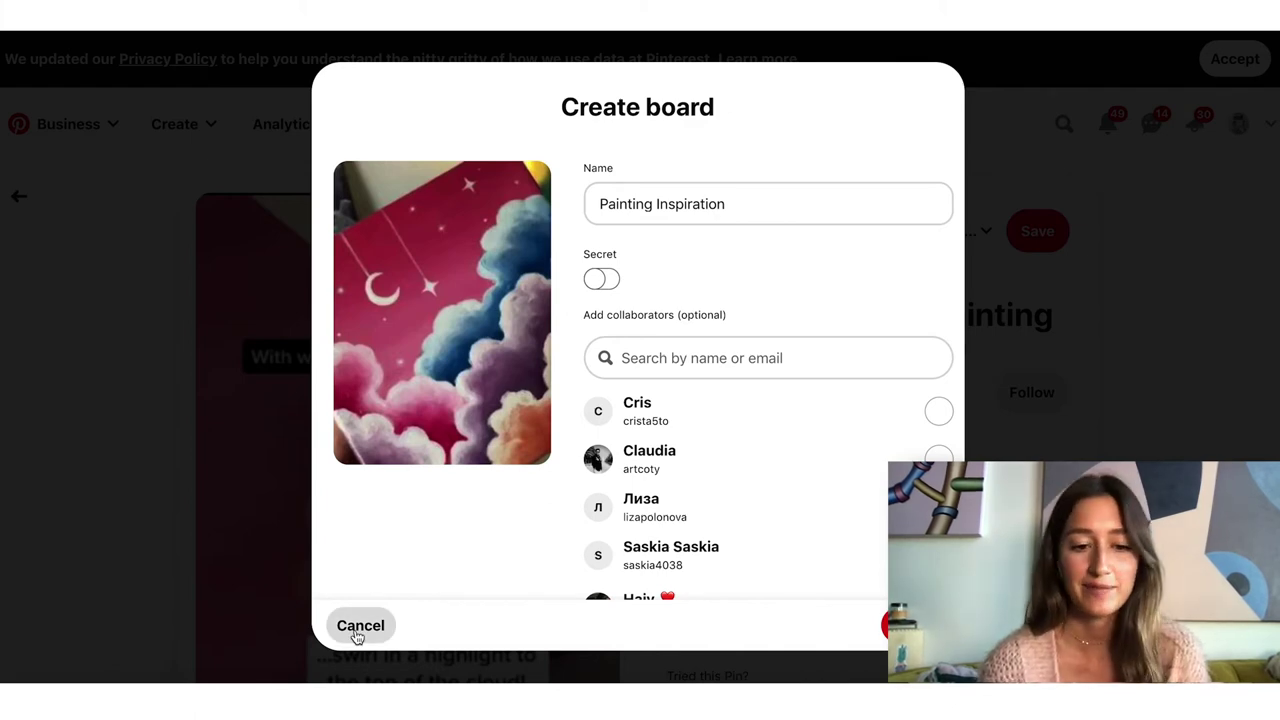
click(1068, 270)
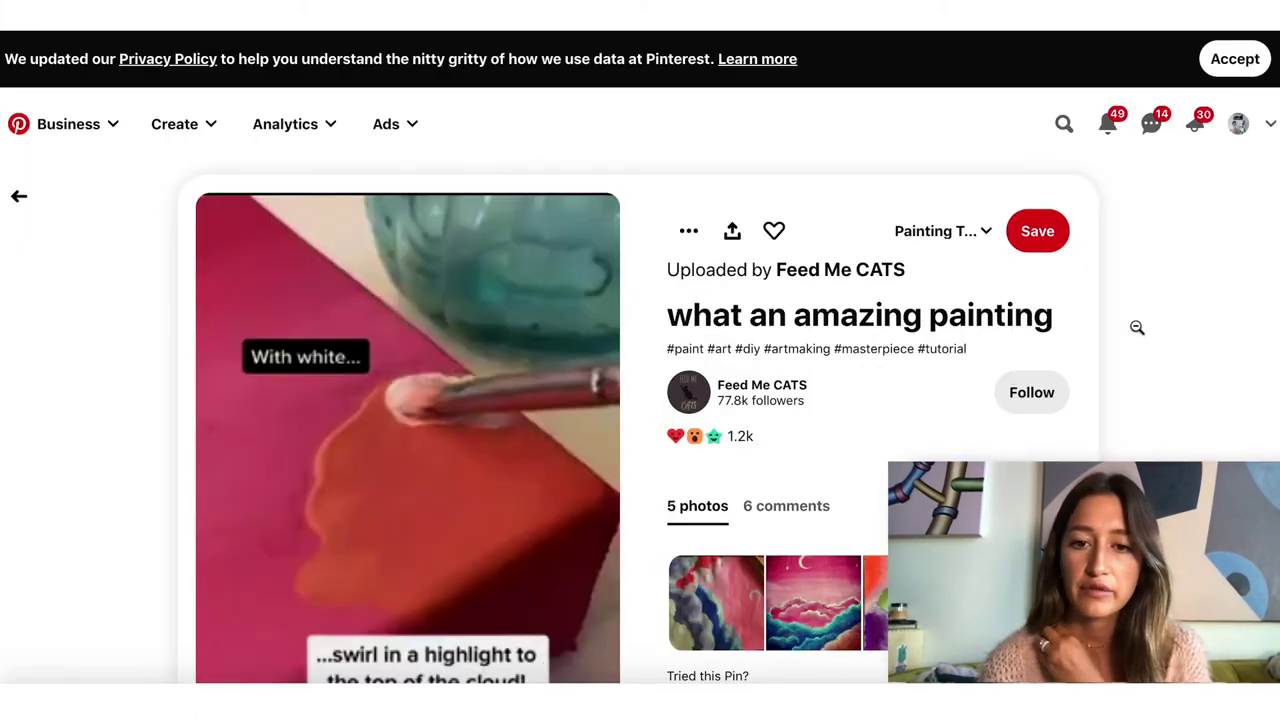
Look through the Pin's photos, reaction choices and the options for sending it to others
scroll(1136, 328, down, 1)
scroll(1100, 300, up, 1)
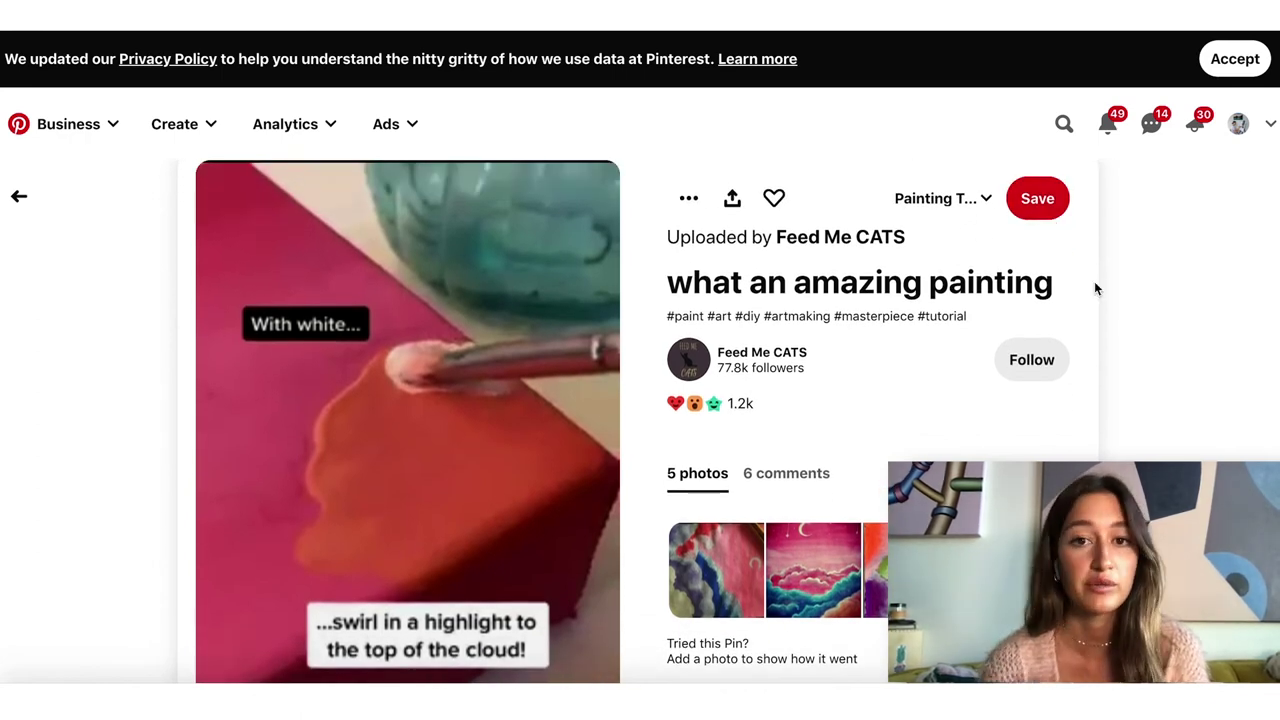
scroll(1054, 278, down, 2)
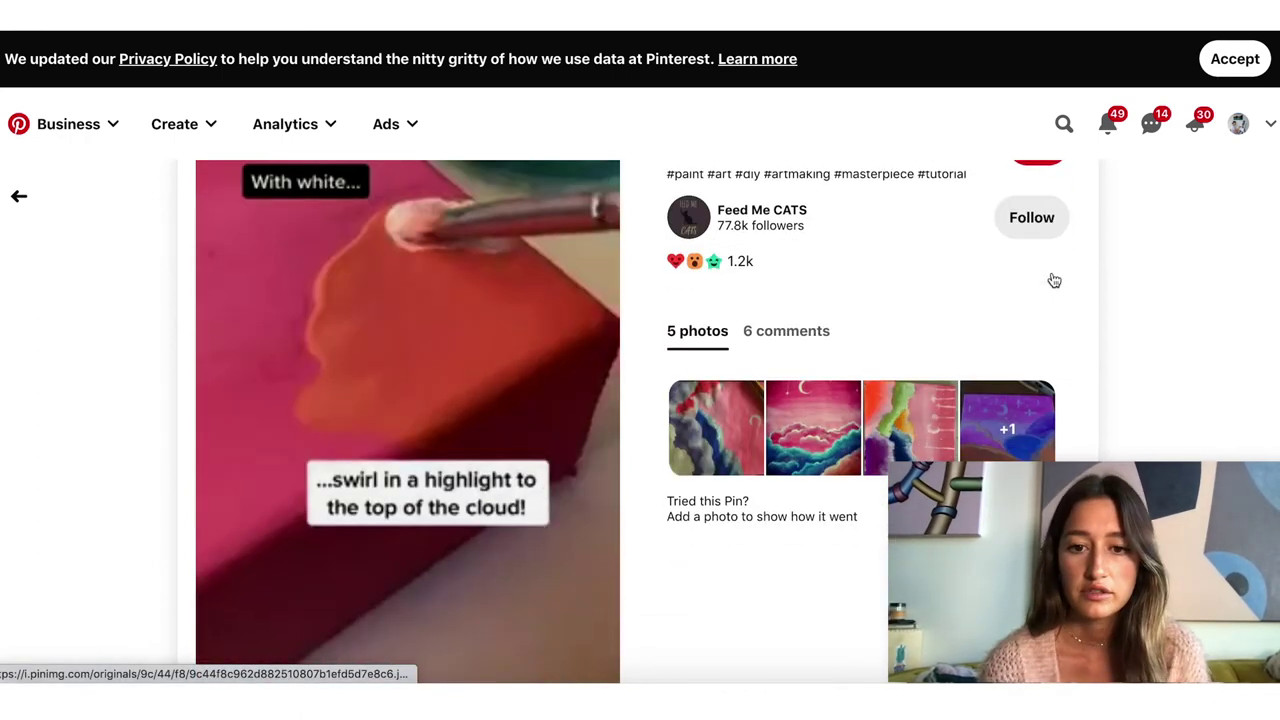
scroll(1052, 280, down, 2)
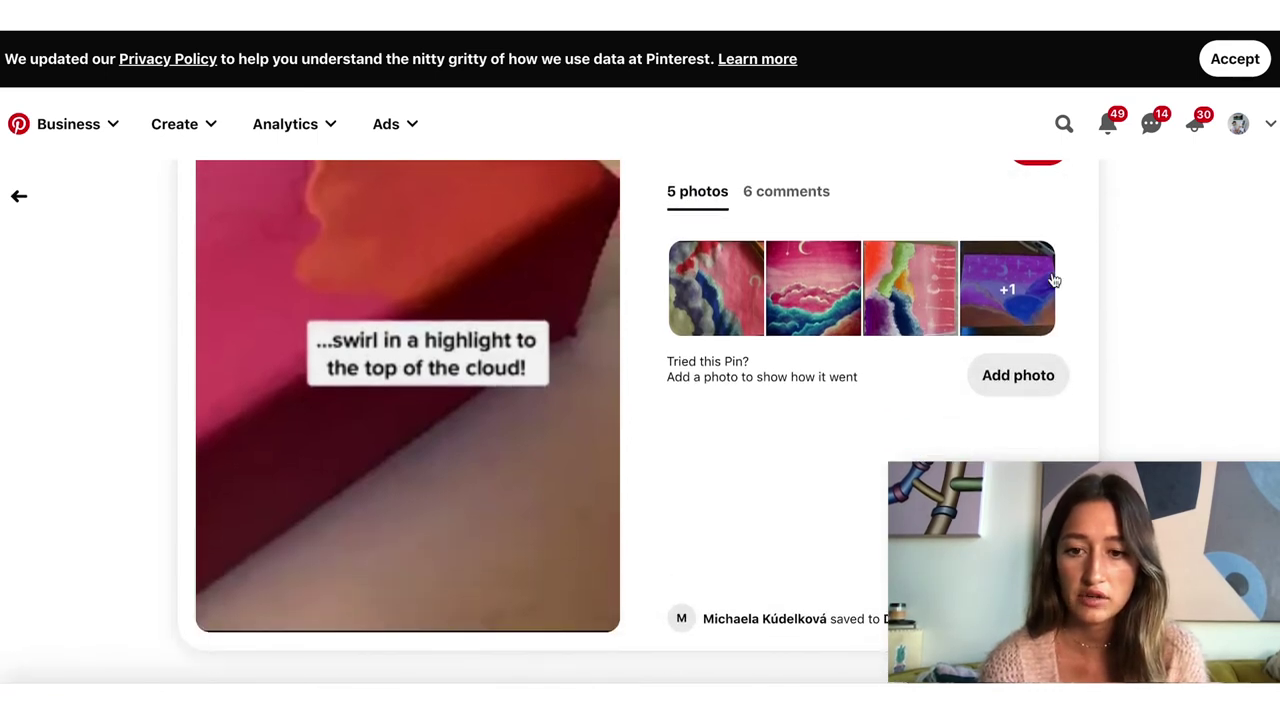
scroll(1052, 280, up, 4)
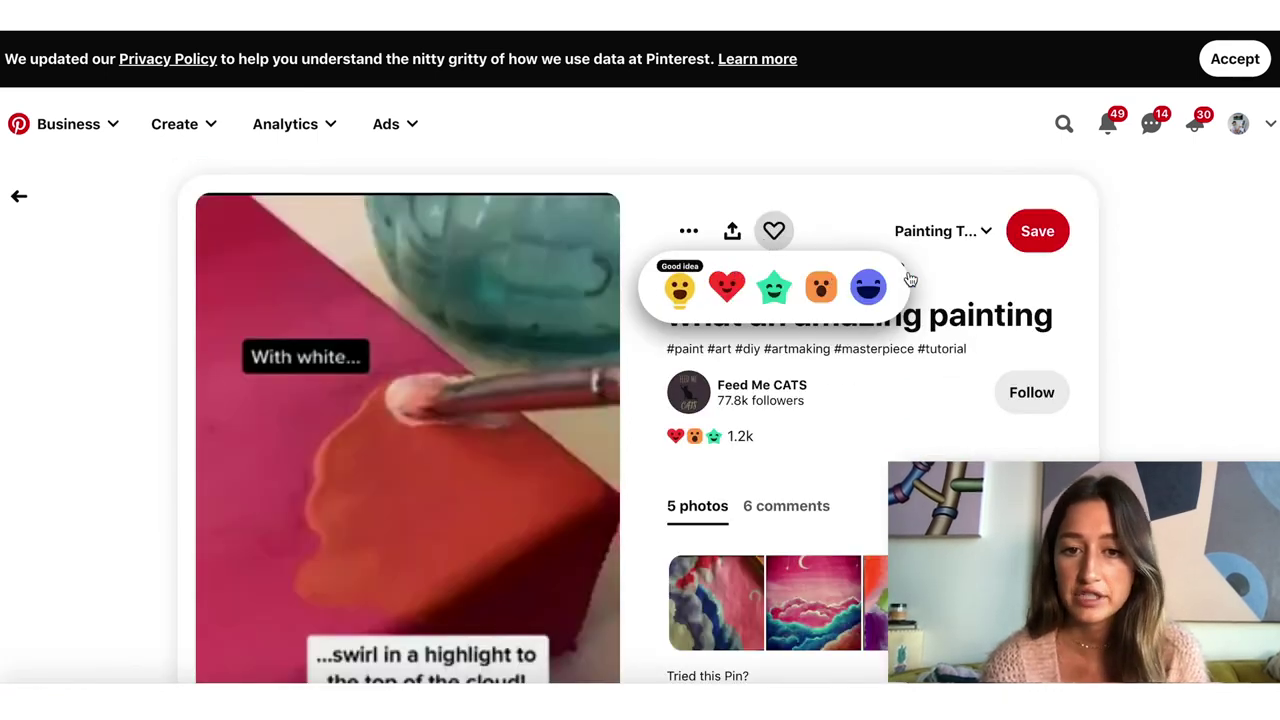
click(733, 232)
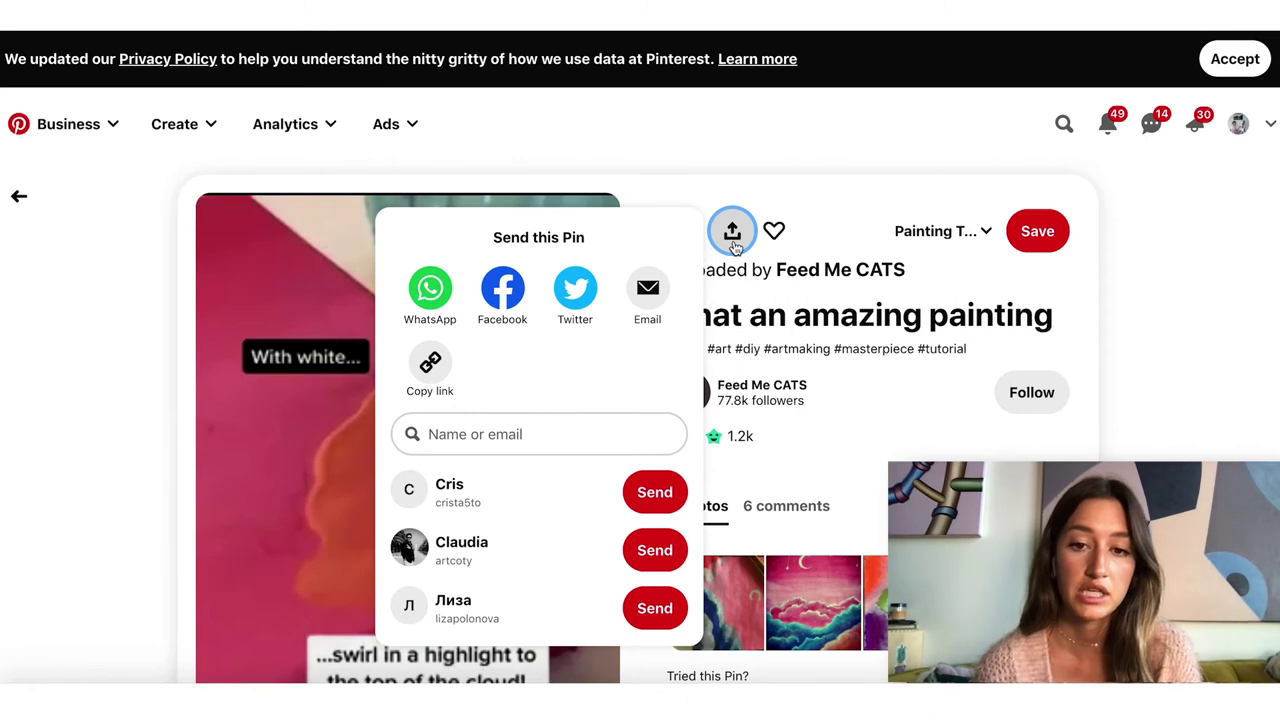
click(733, 232)
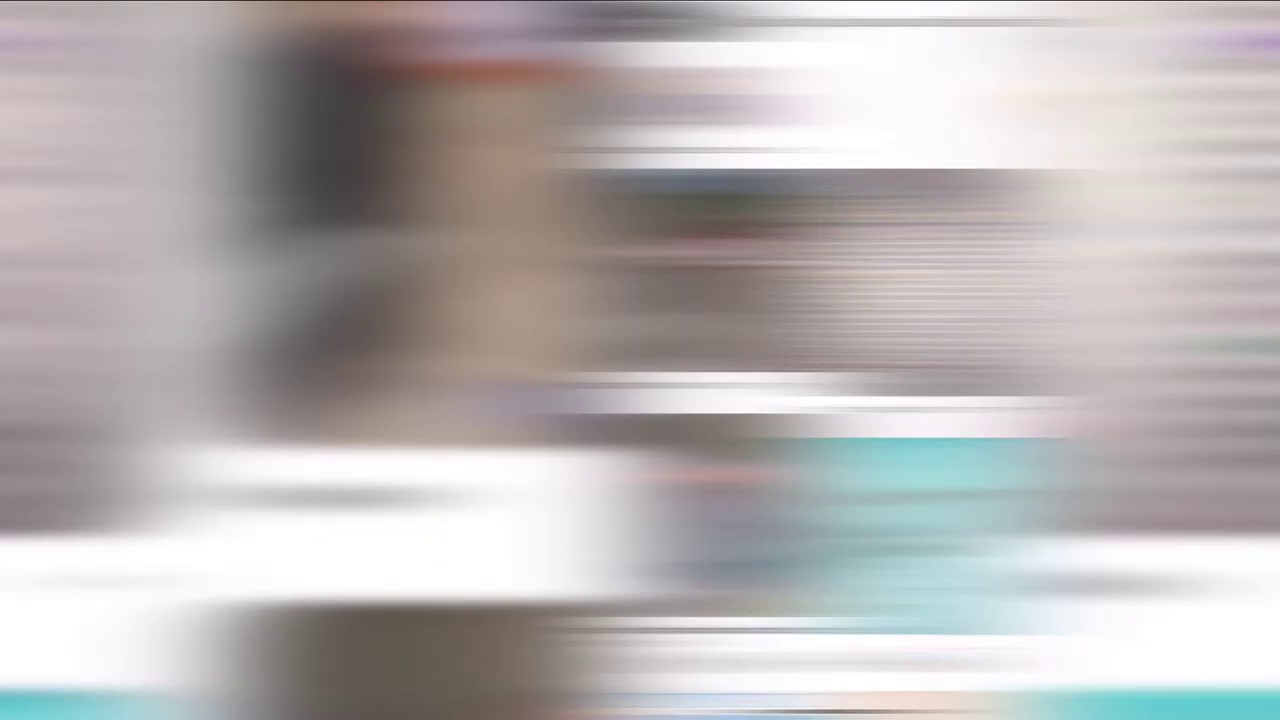
Switch to the Pinterest mobile app and browse the For you home feed and its row of topic feeds
scroll(640, 400, down, 3)
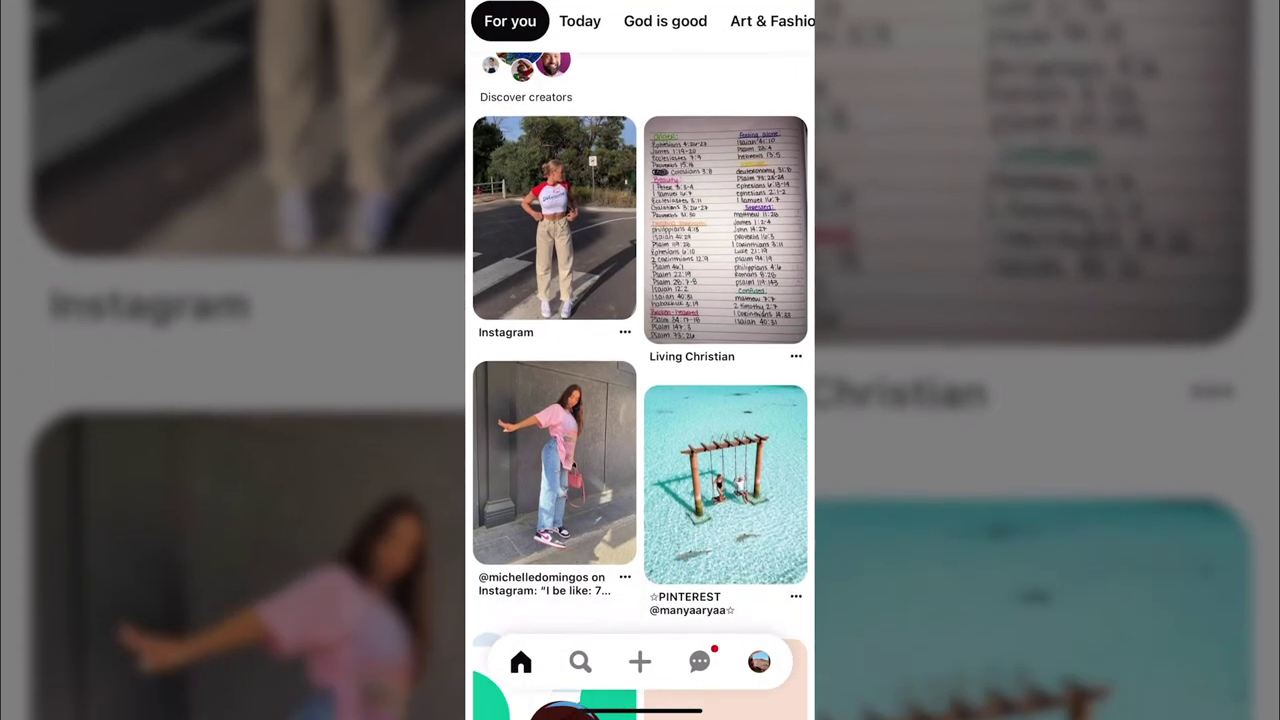
scroll(640, 400, down, 3)
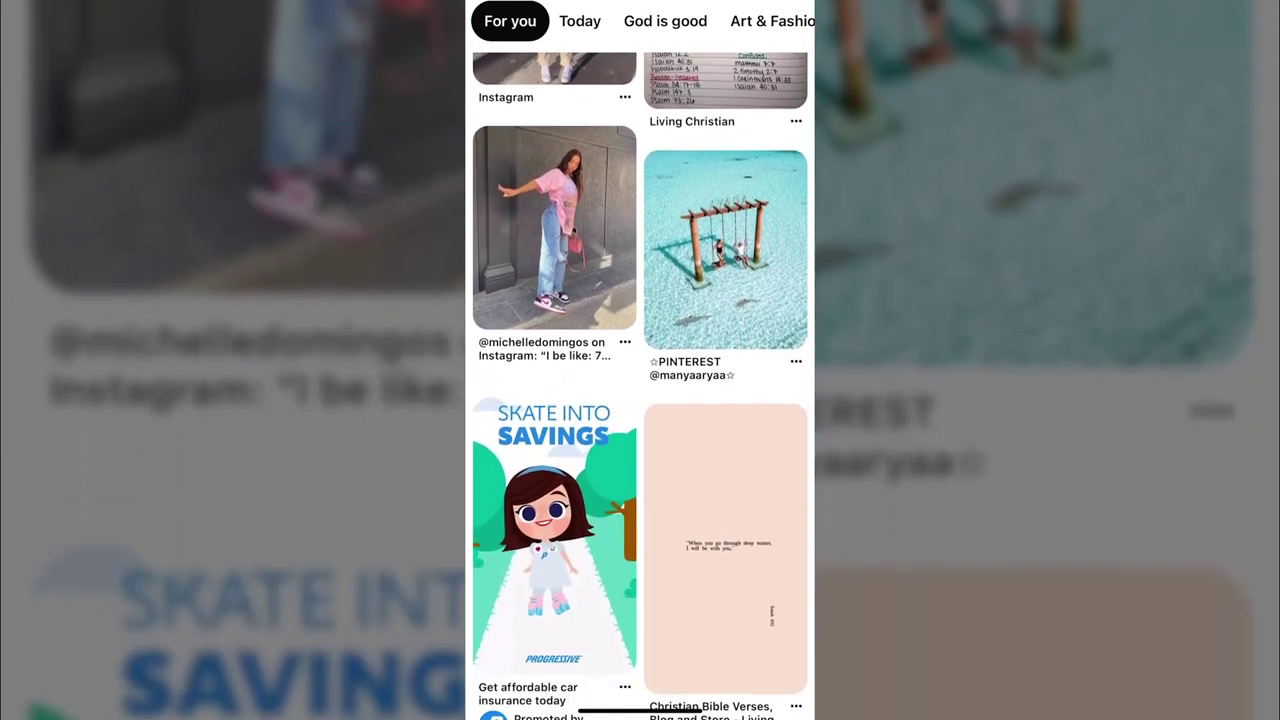
scroll(640, 400, down, 3)
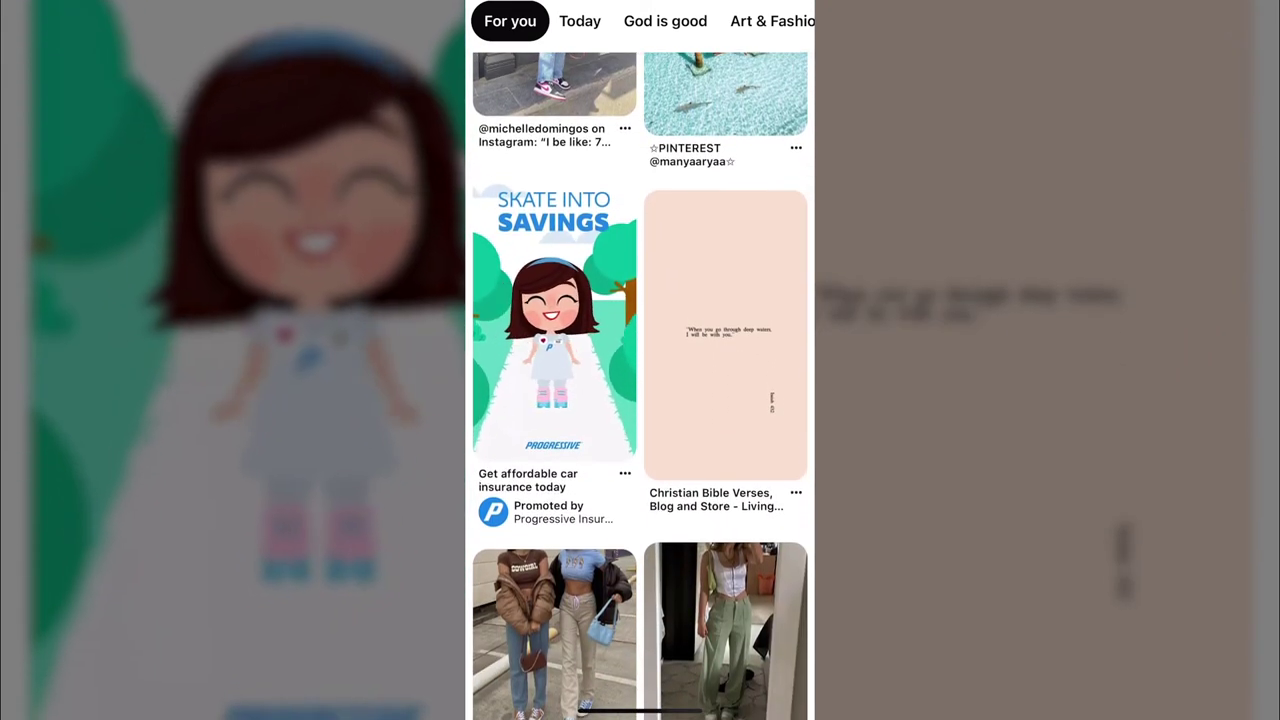
scroll(640, 400, down, 1)
scroll(640, 400, down, 5)
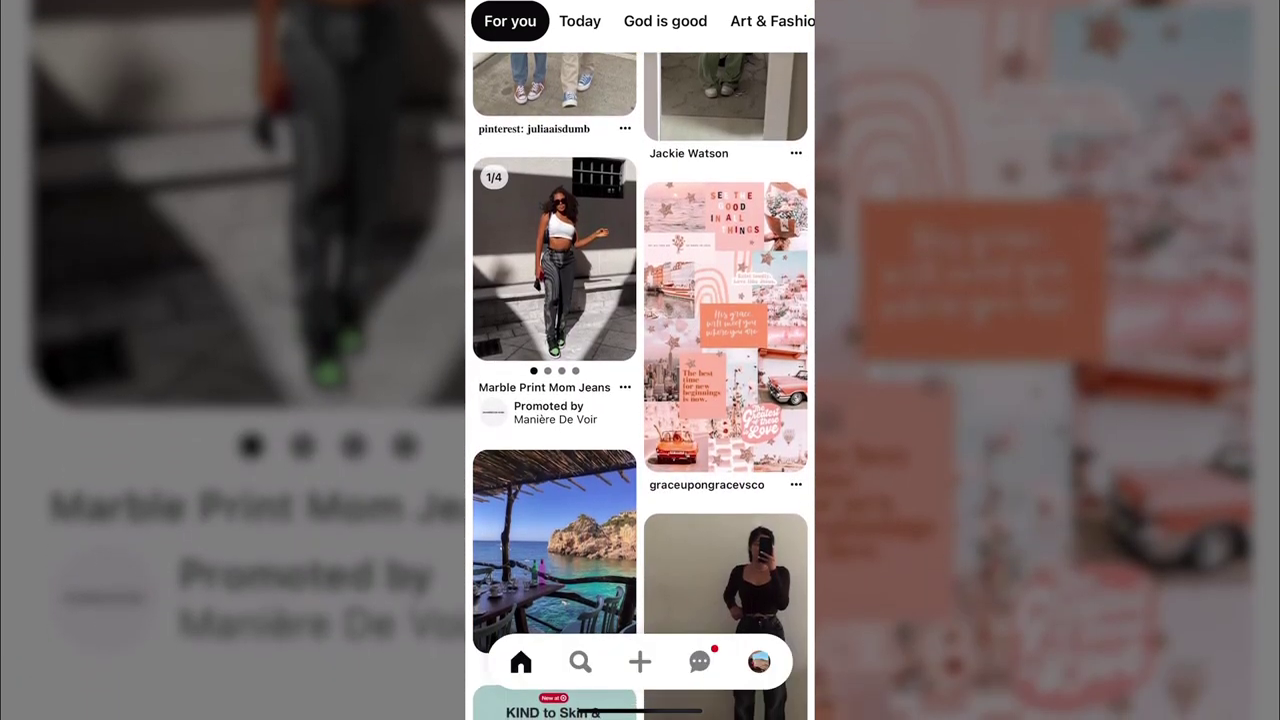
scroll(640, 400, down, 5)
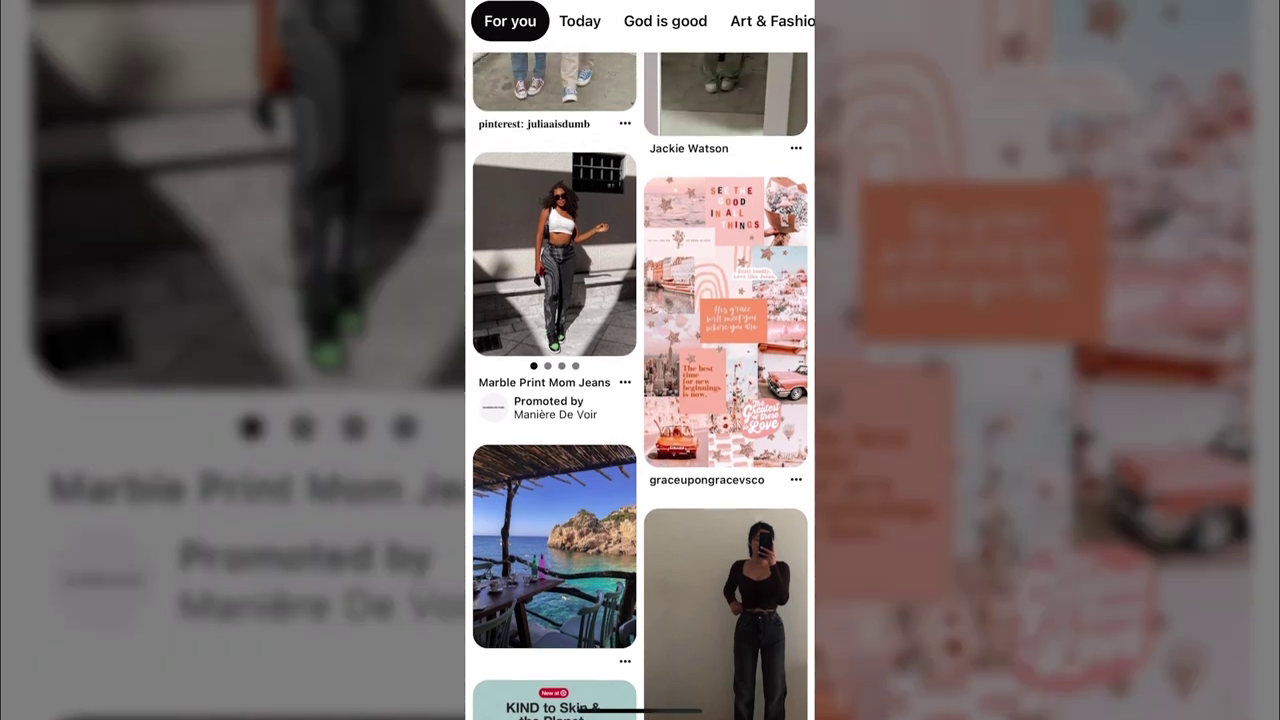
scroll(640, 400, up, 1)
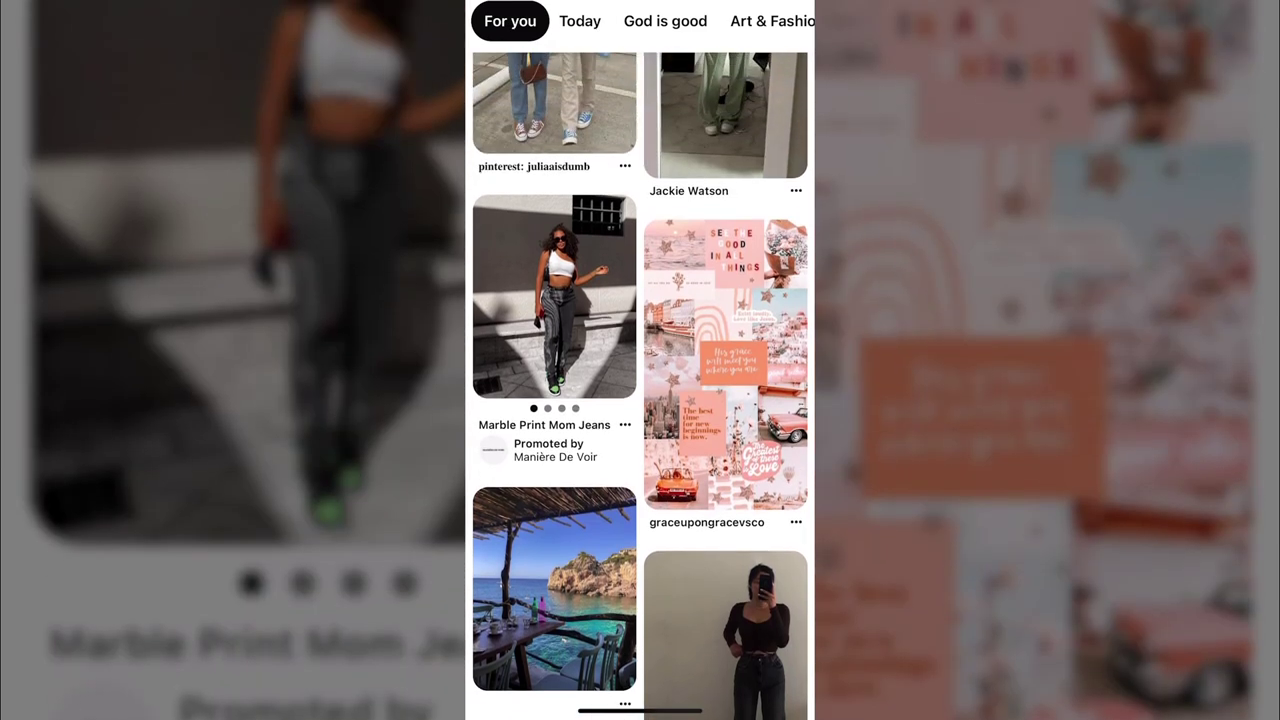
scroll(640, 20, right, 5)
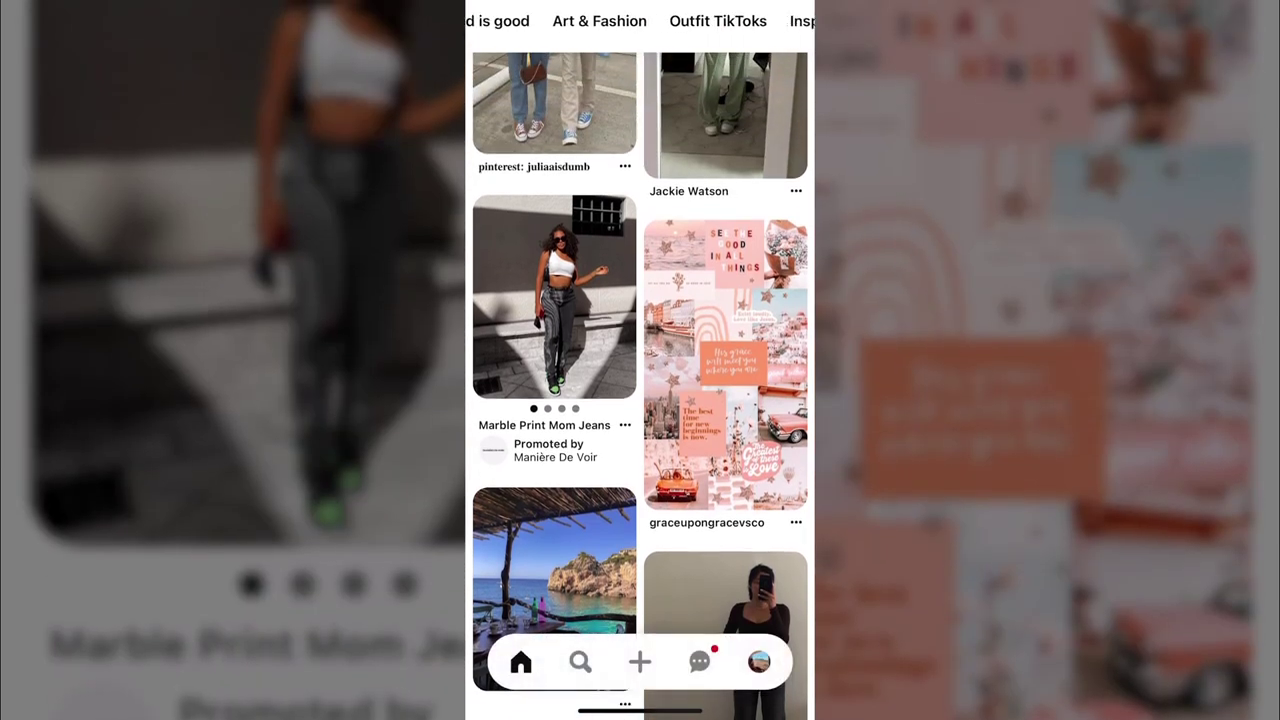
scroll(640, 20, left, 3)
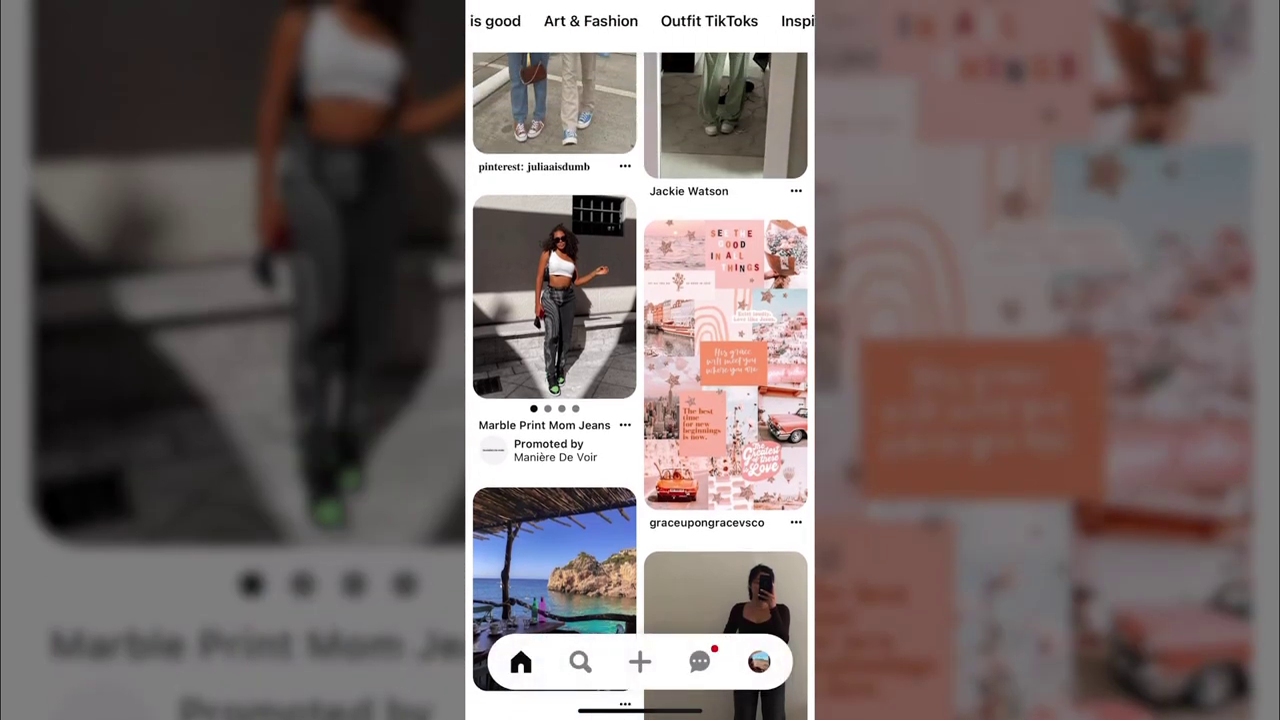
scroll(640, 20, left, 3)
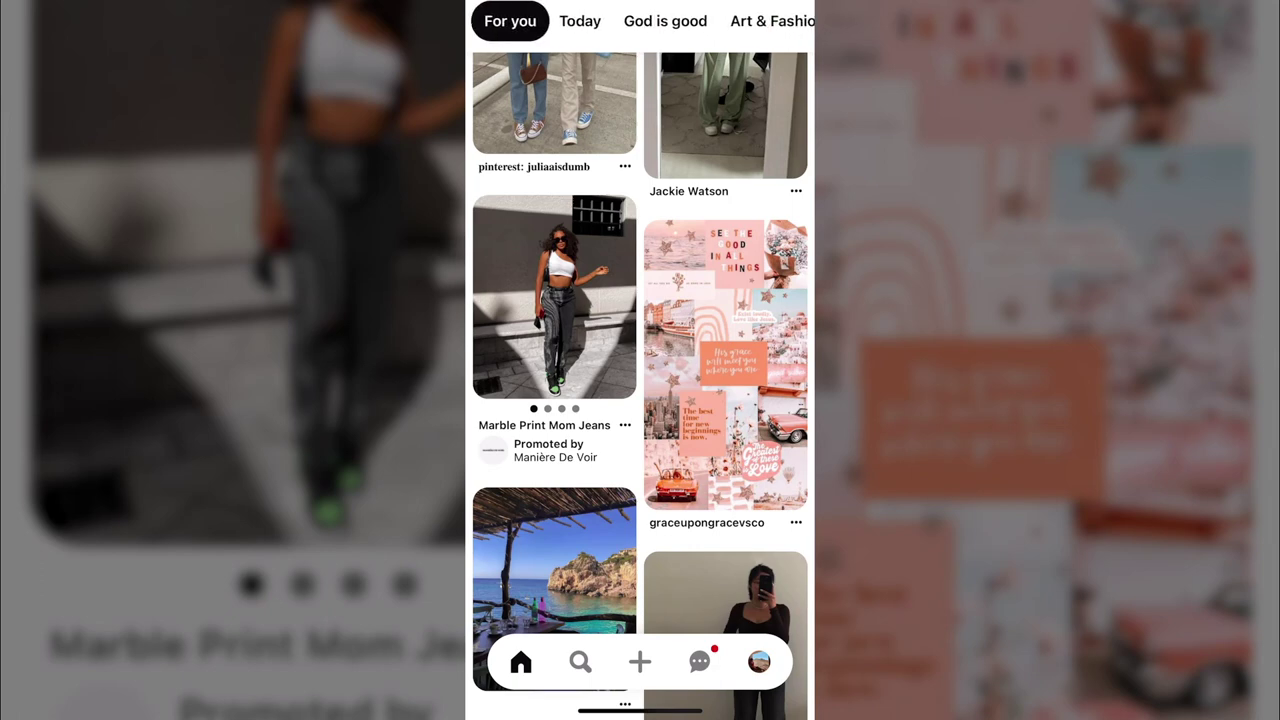
Go to the Itsdreak profile and start a new Pin with the photo of the couple holding the sunset seascape painting
click(759, 662)
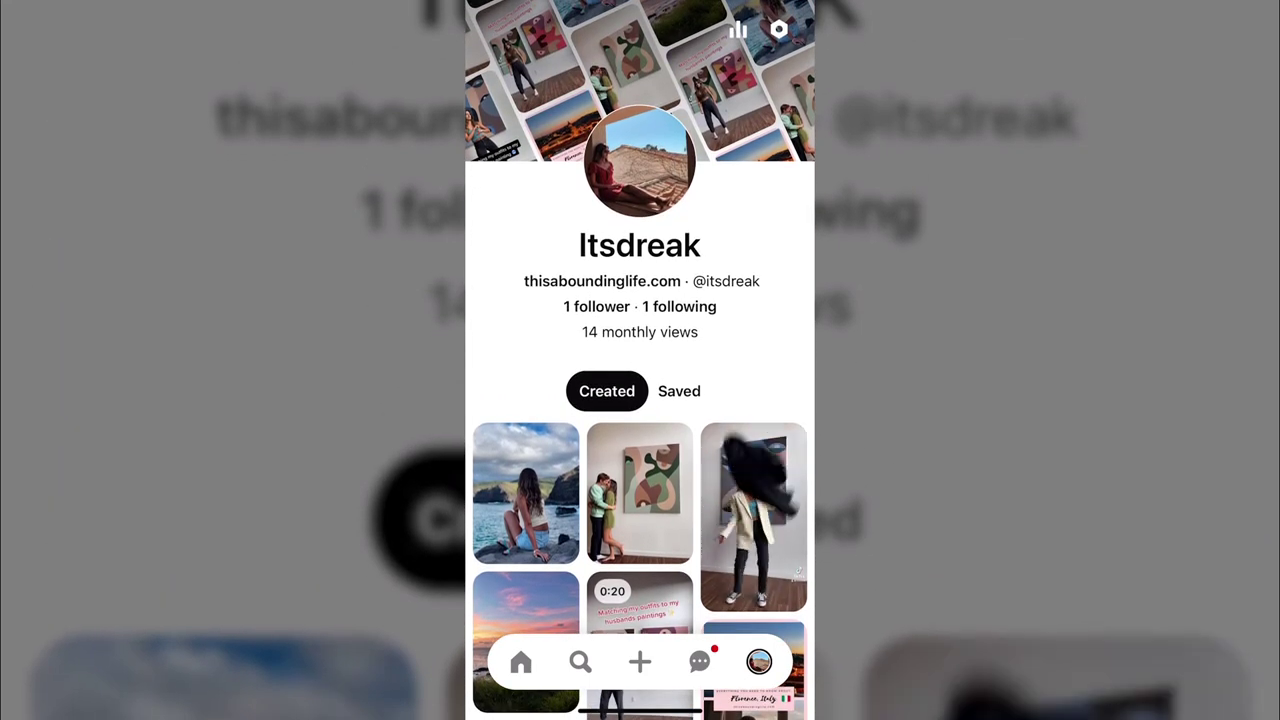
click(640, 662)
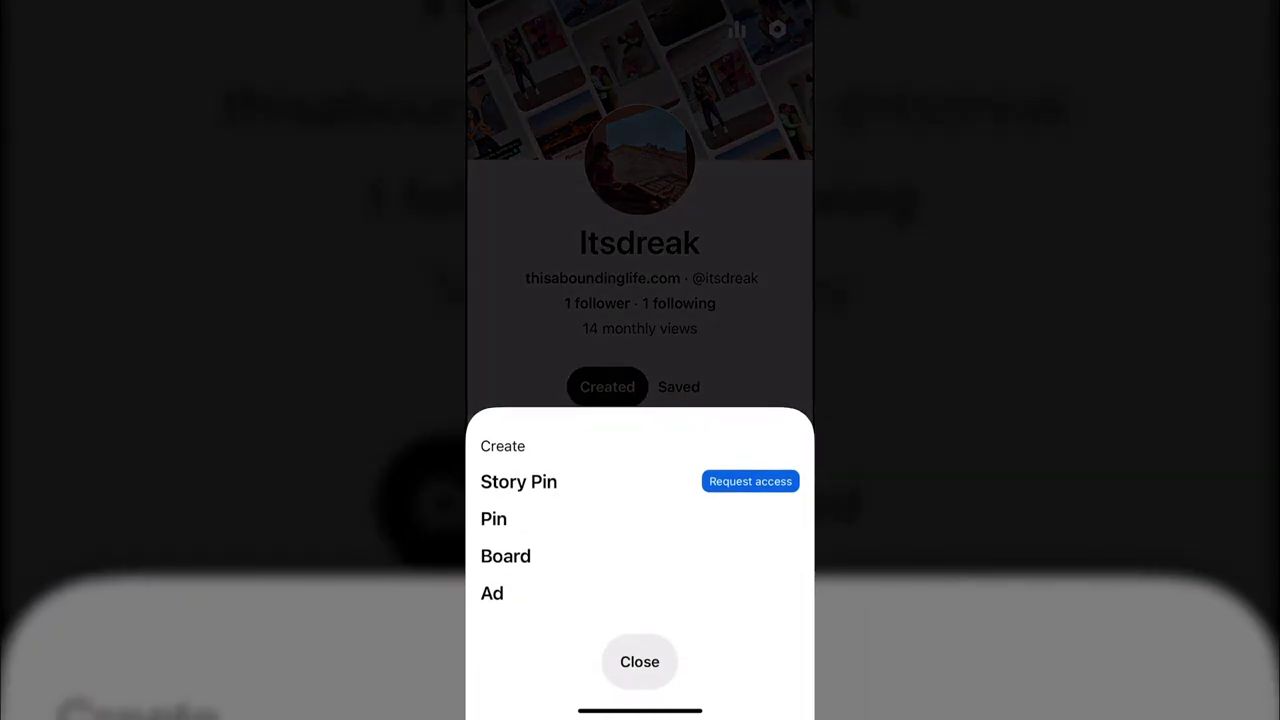
click(493, 518)
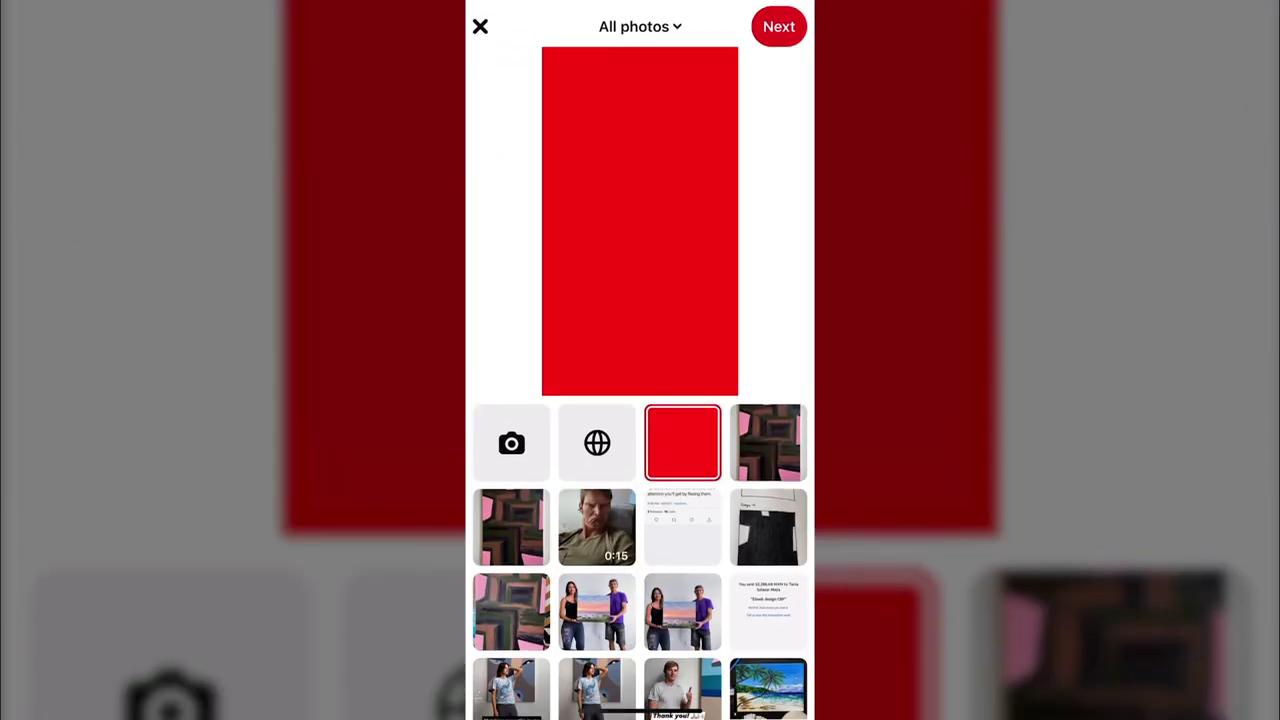
click(596, 611)
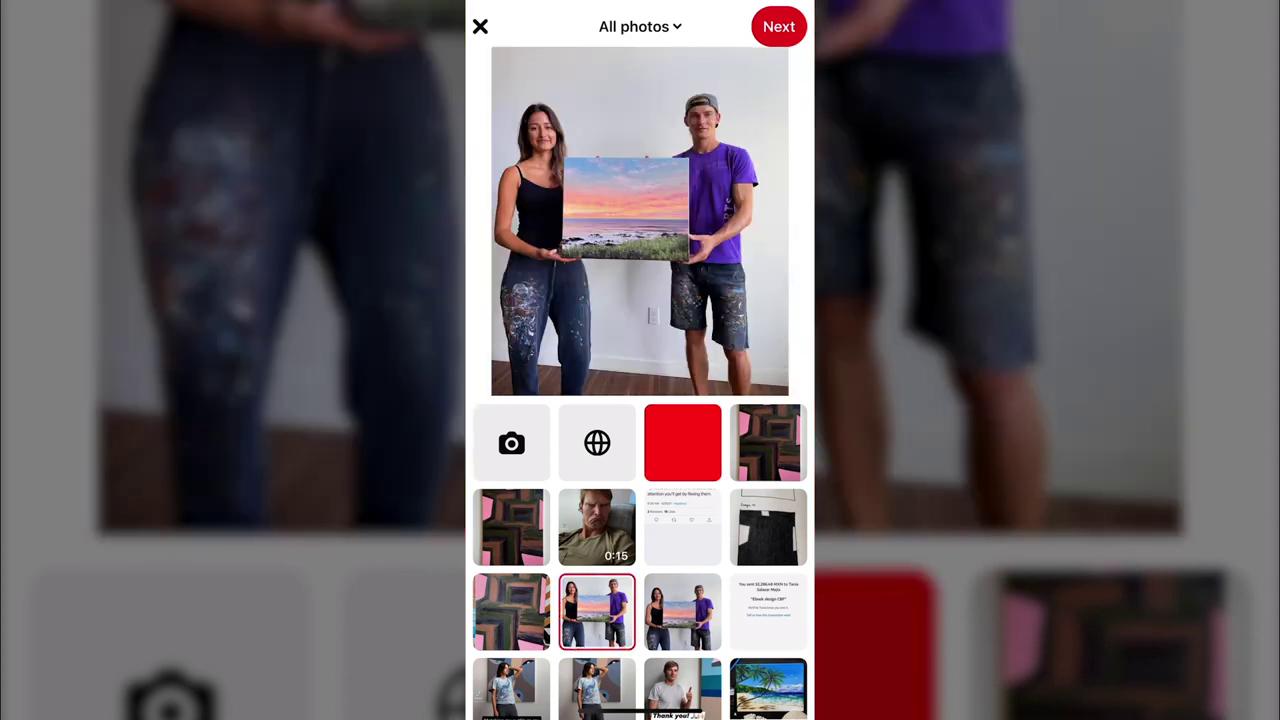
click(779, 26)
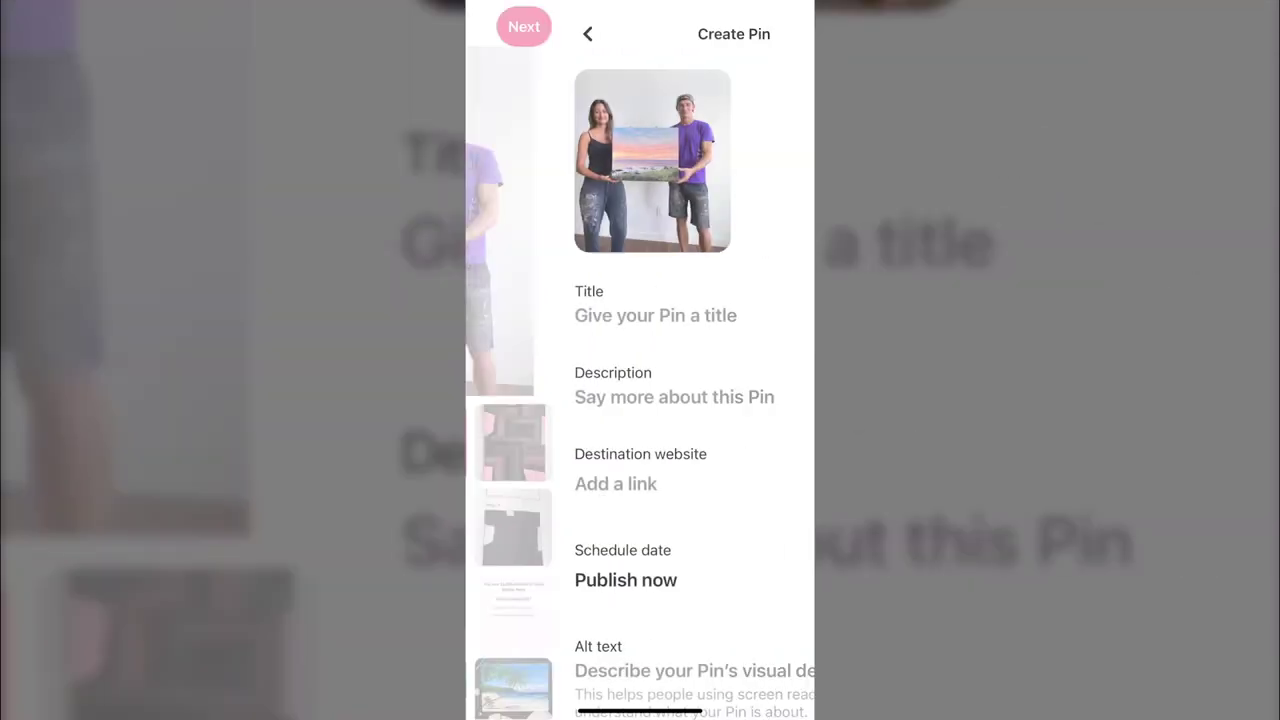
Go through the Pin's title, description, link, schedule and alt text fields, leave them blank with Publish now, and publish the Pin
scroll(640, 300, up, 3)
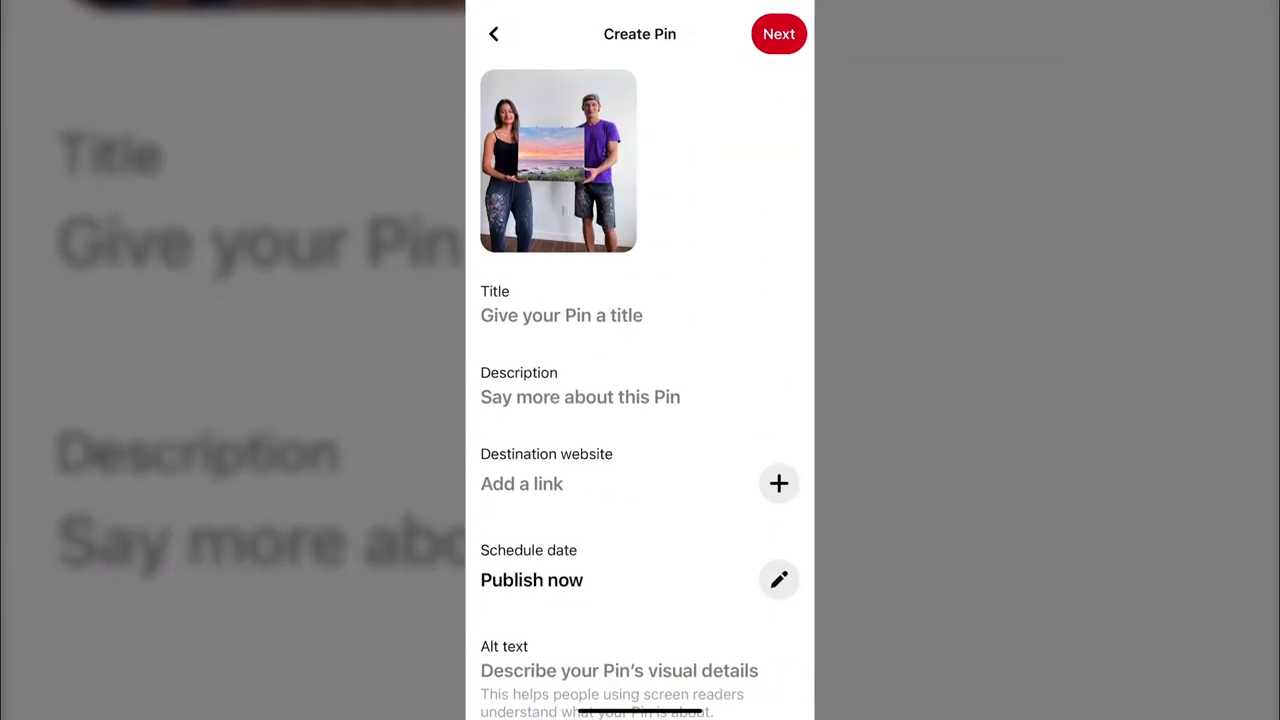
click(561, 315)
scroll(640, 400, down, 2)
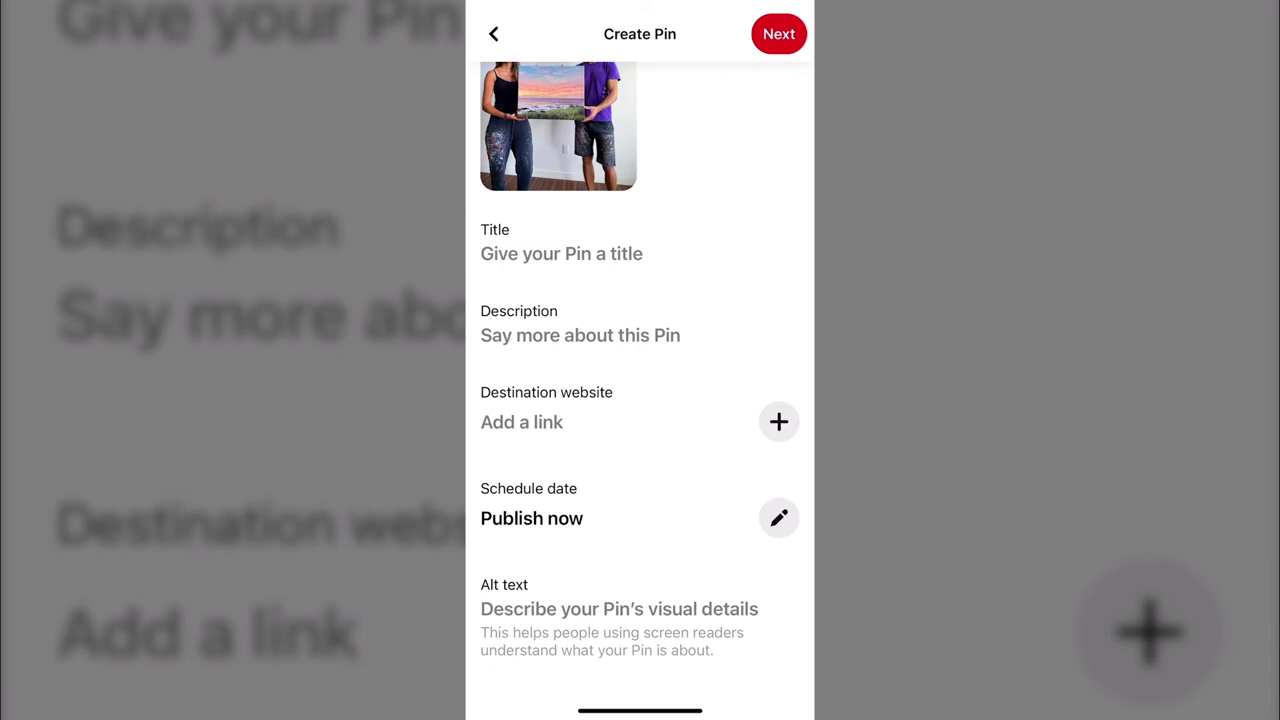
click(619, 609)
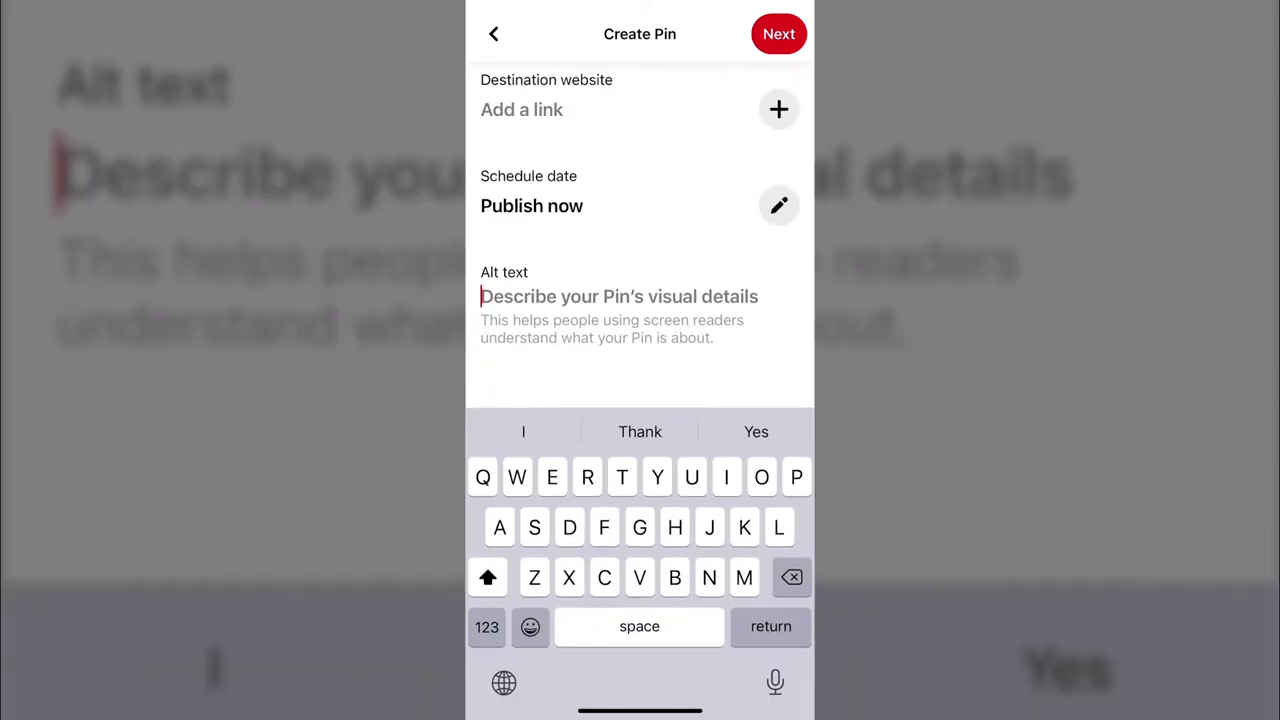
scroll(640, 400, up, 2)
scroll(640, 400, down, 1)
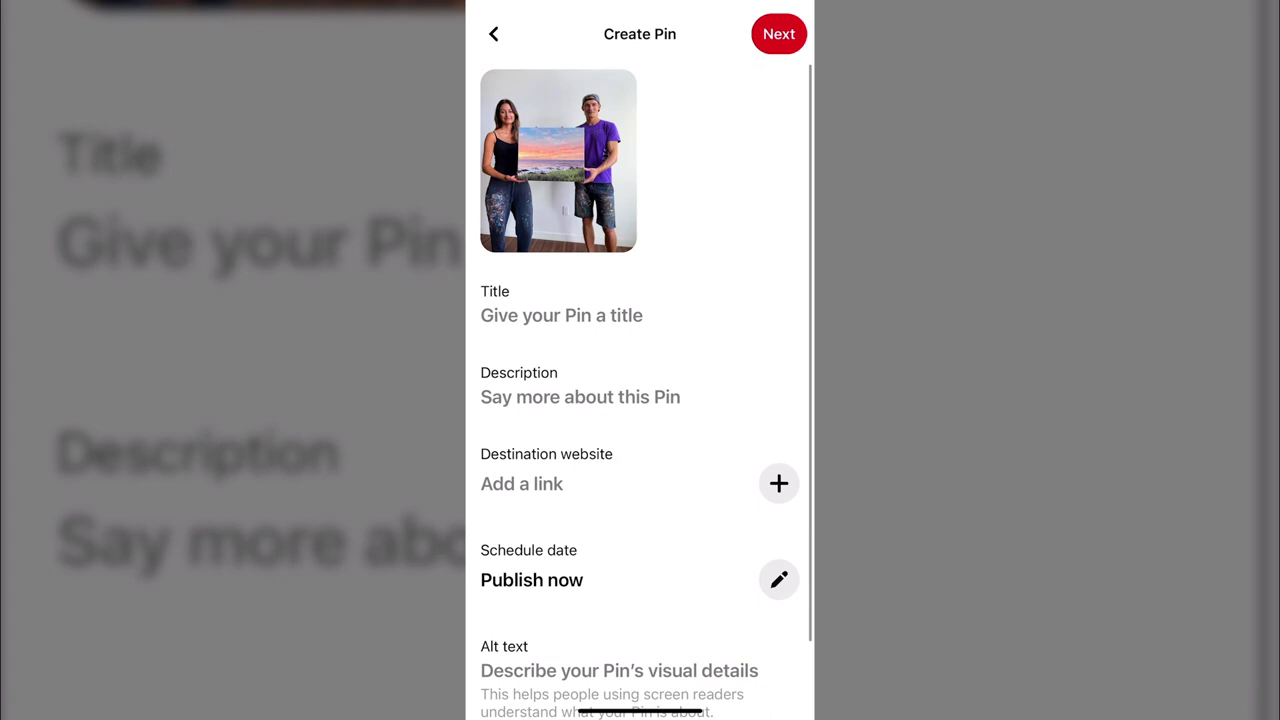
click(779, 33)
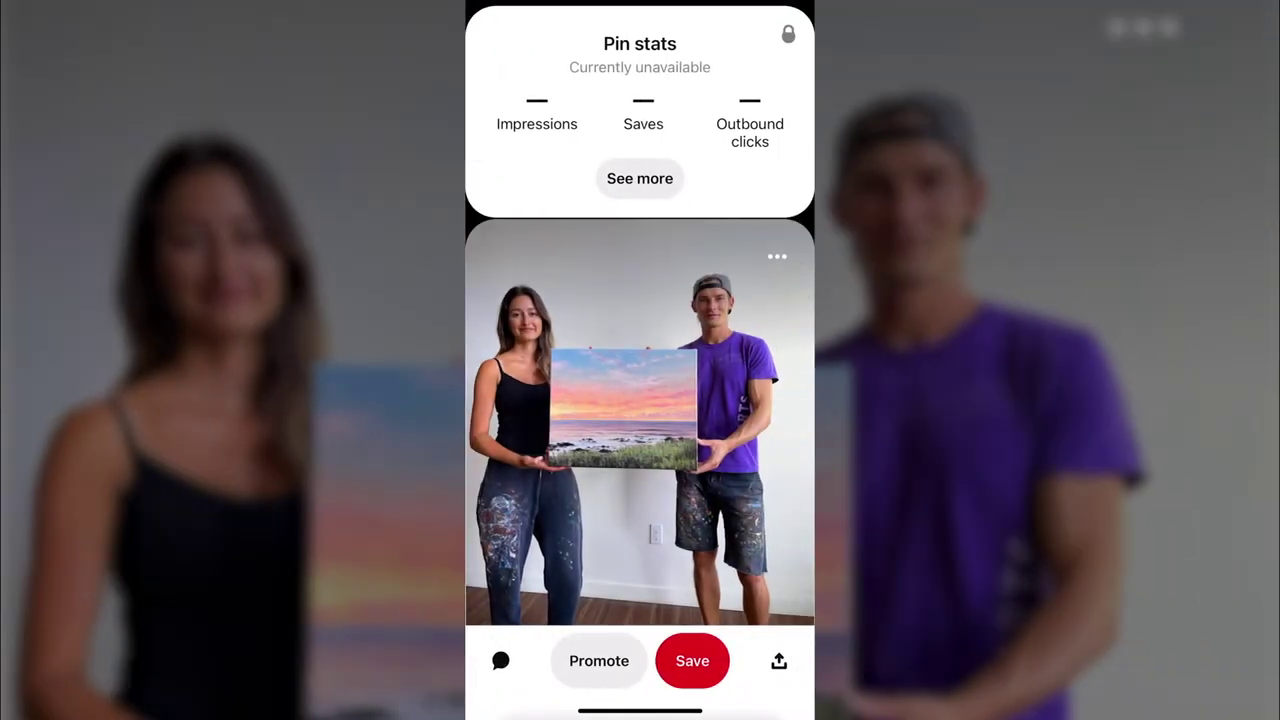
Look over the newly published Pin's stats, photo and comments section, and return to the created Pins on the profile
scroll(640, 400, down, 5)
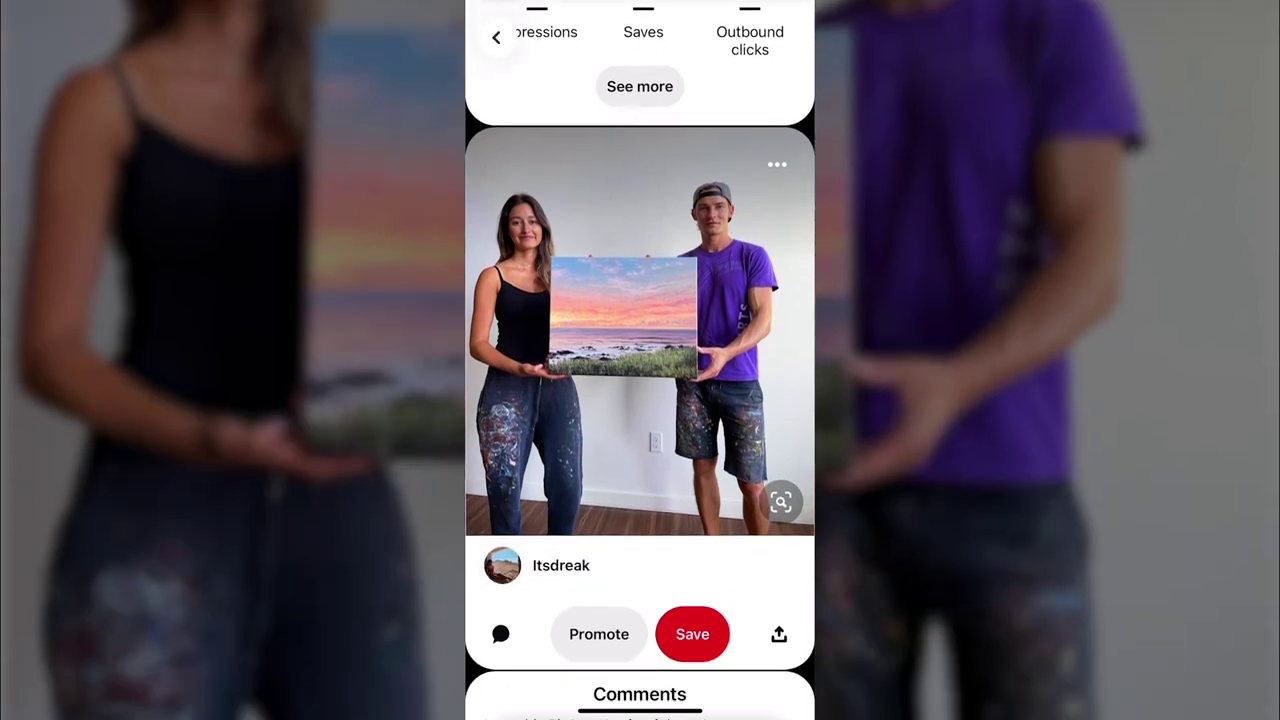
scroll(640, 400, up, 5)
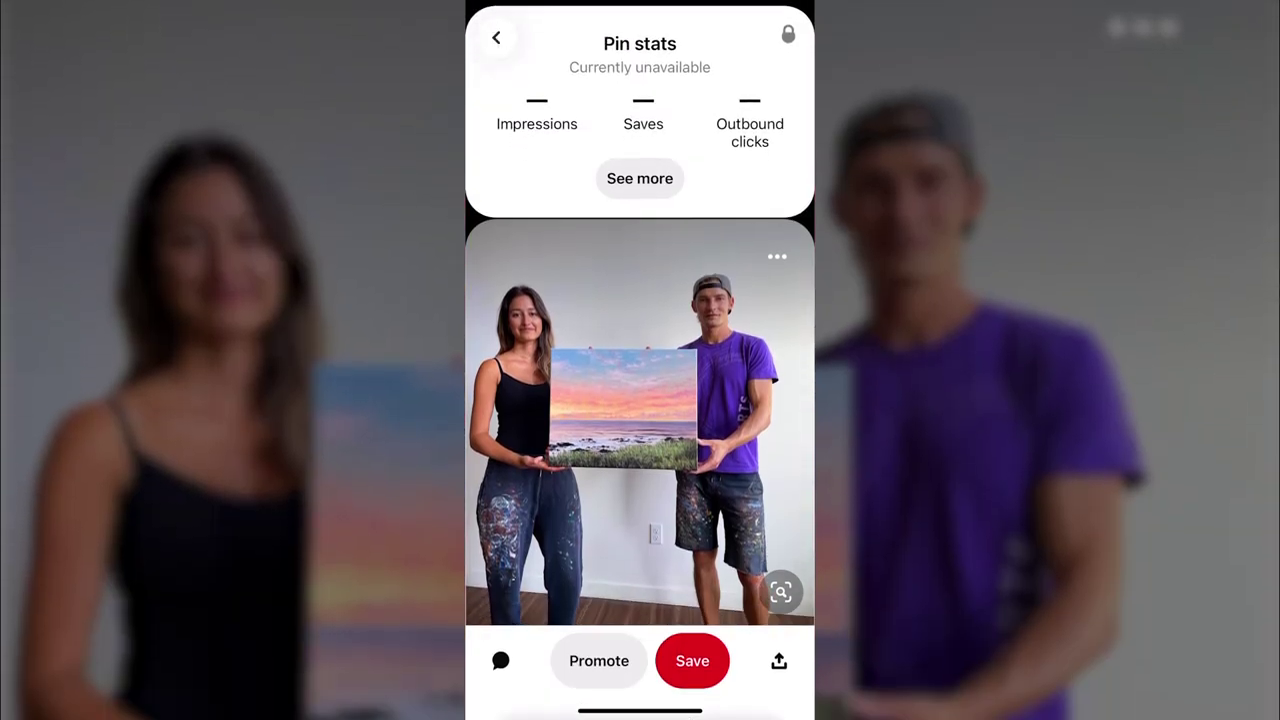
scroll(640, 400, down, 5)
scroll(640, 400, up, 5)
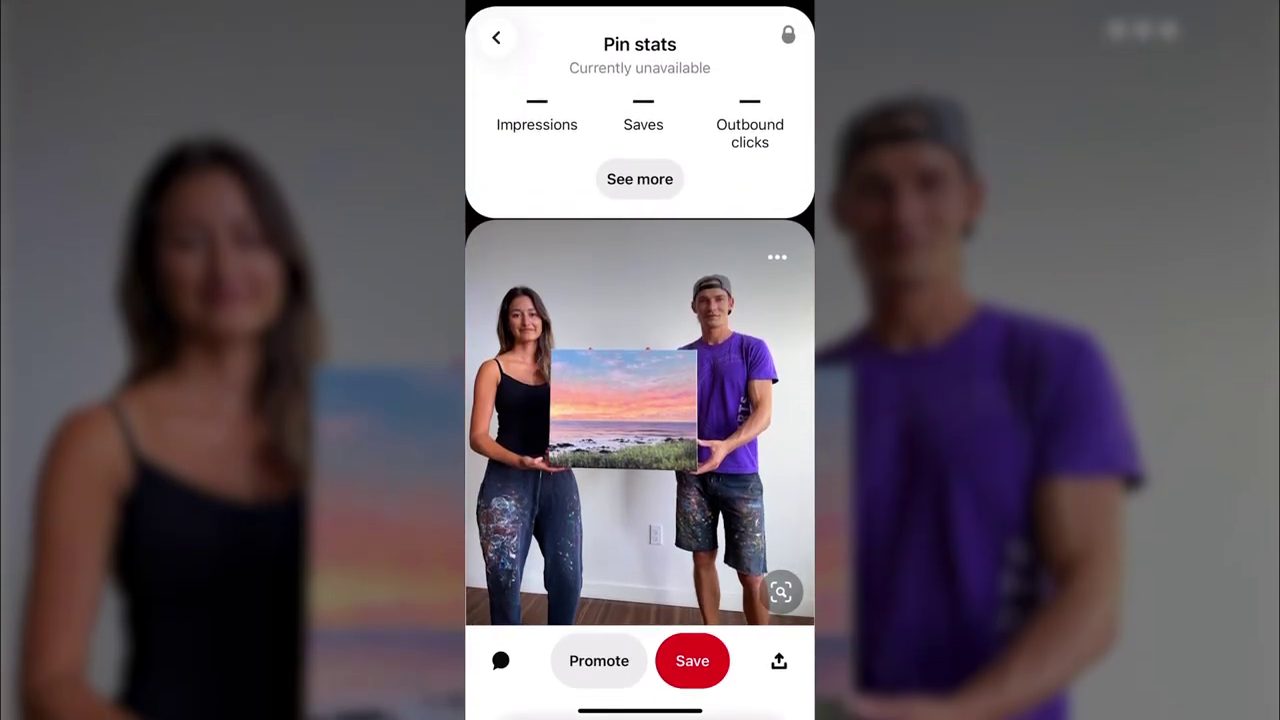
click(496, 37)
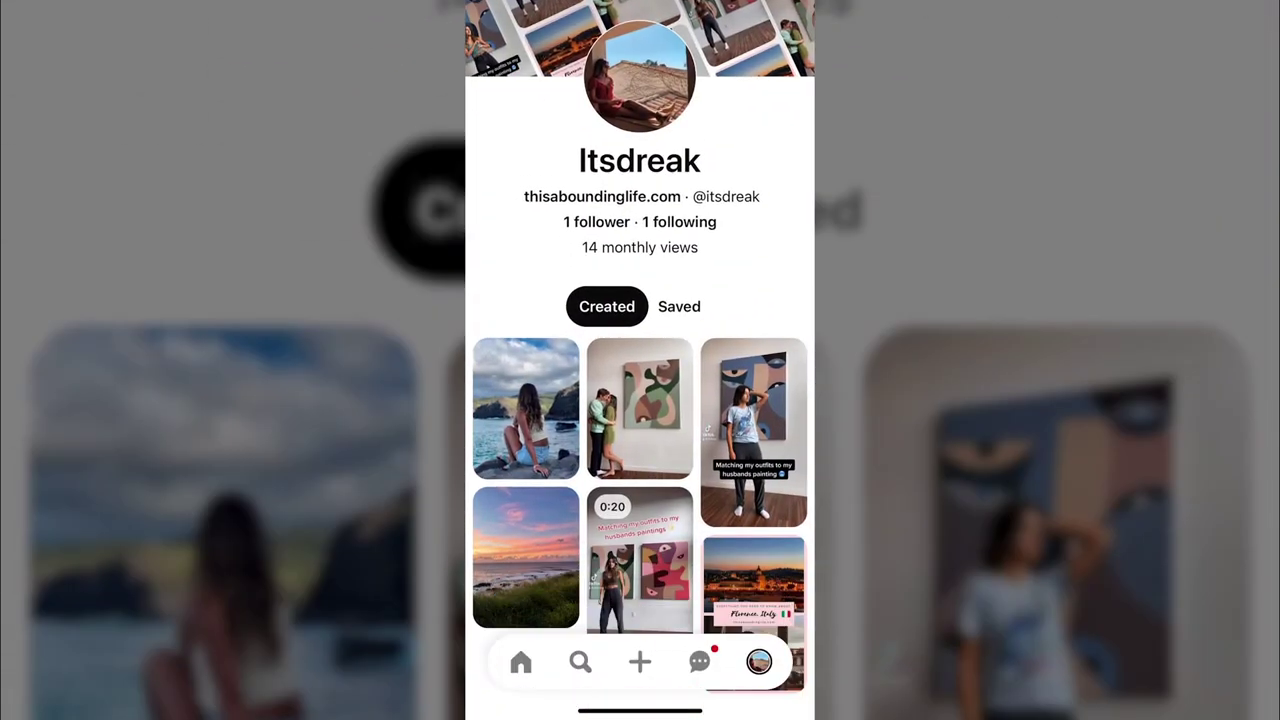
scroll(640, 450, down, 2)
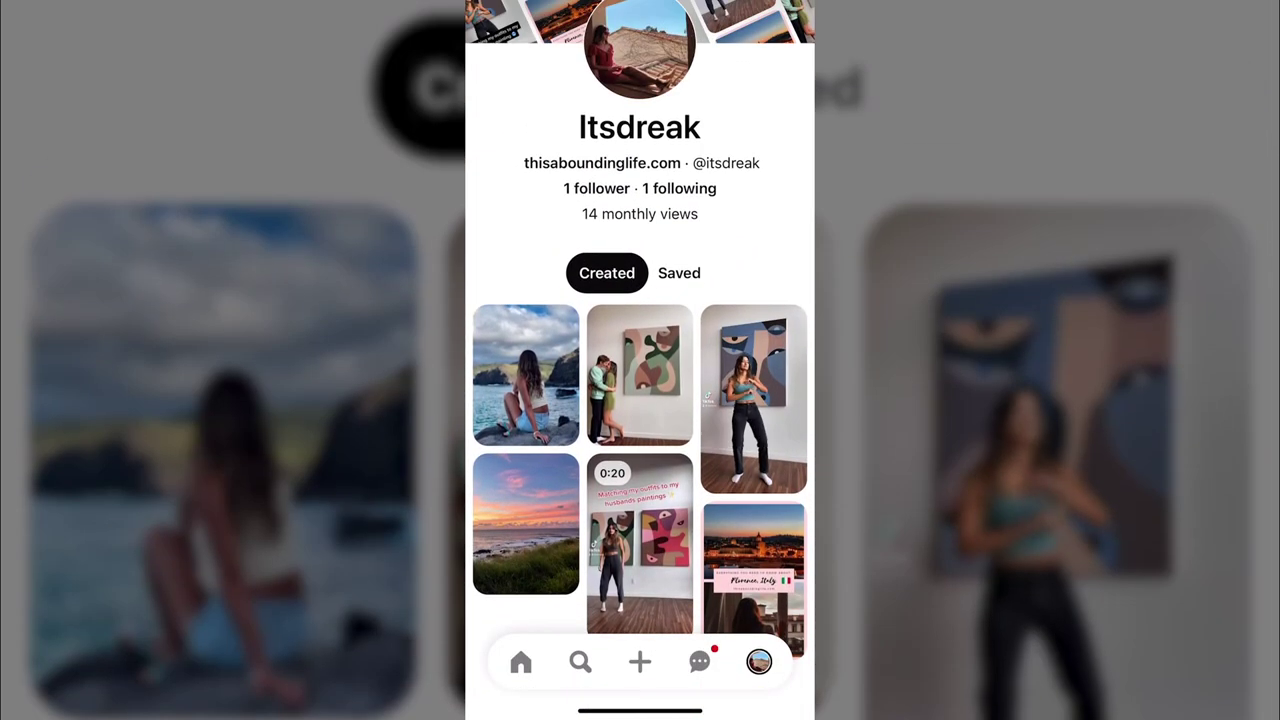
Open the "A negative mind will never give you a positive life." Pin from the home feed and view its comments and comment field
click(520, 662)
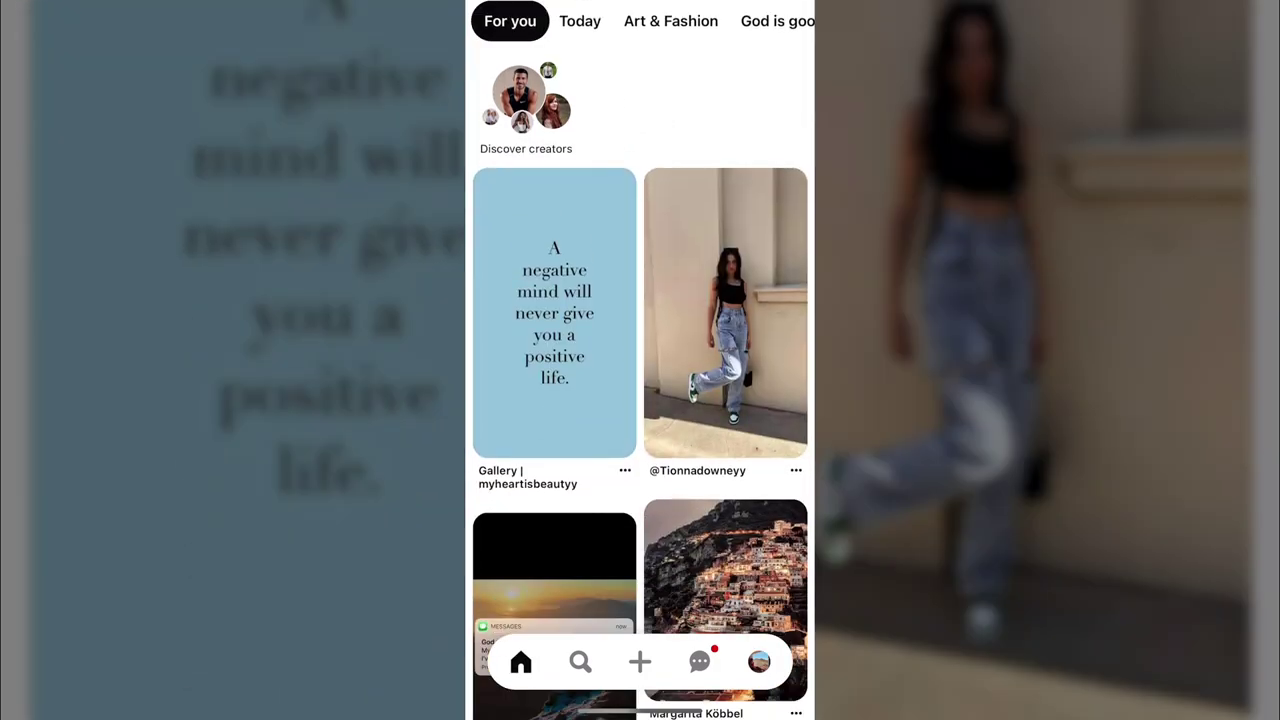
click(552, 311)
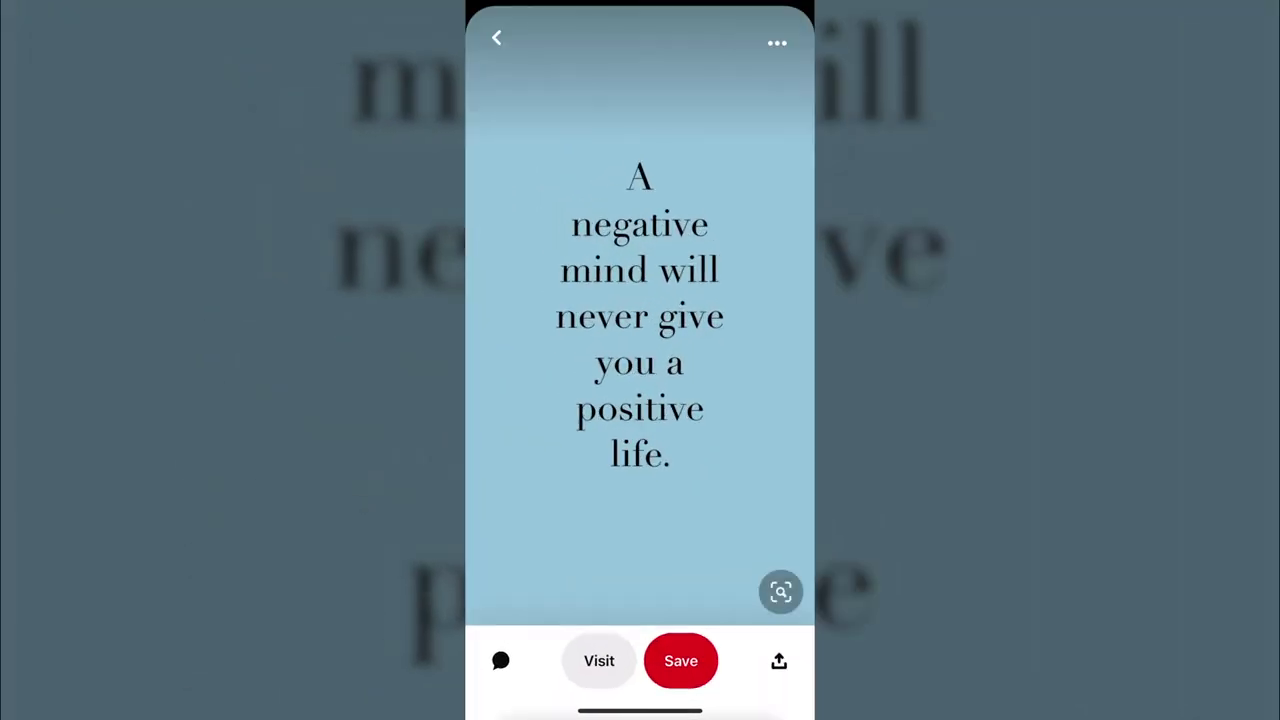
click(501, 661)
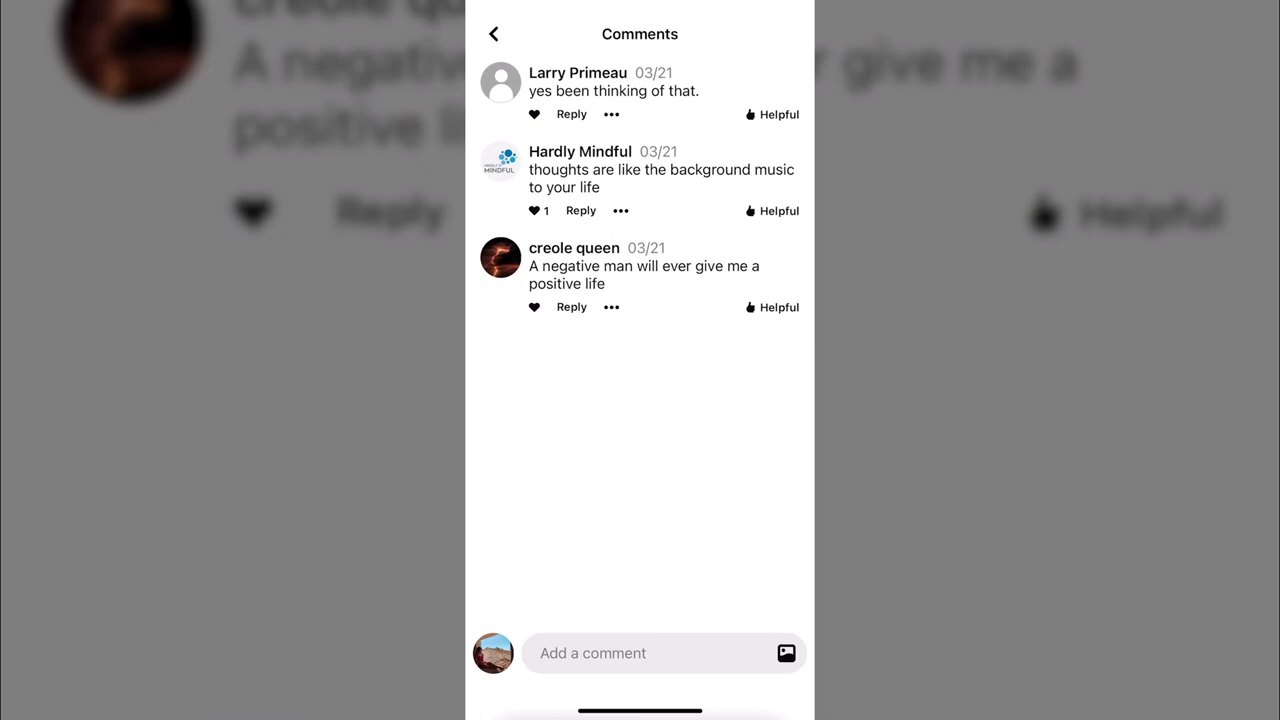
click(600, 653)
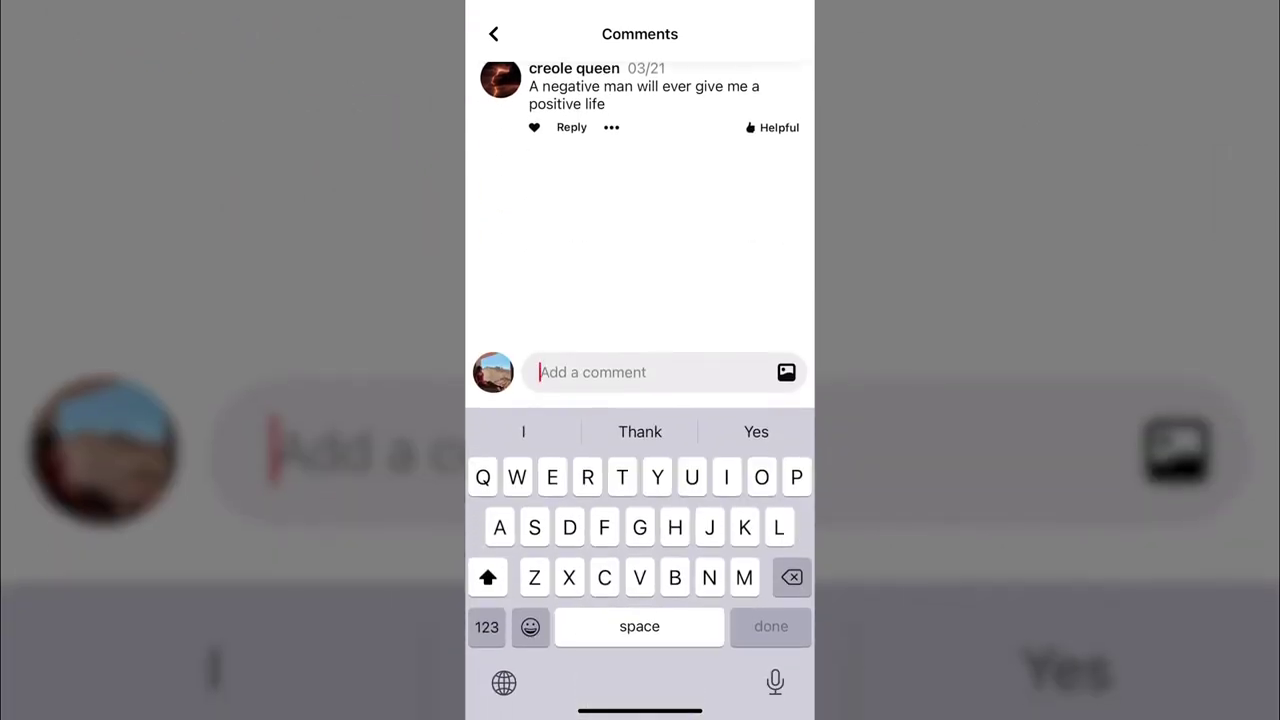
click(493, 34)
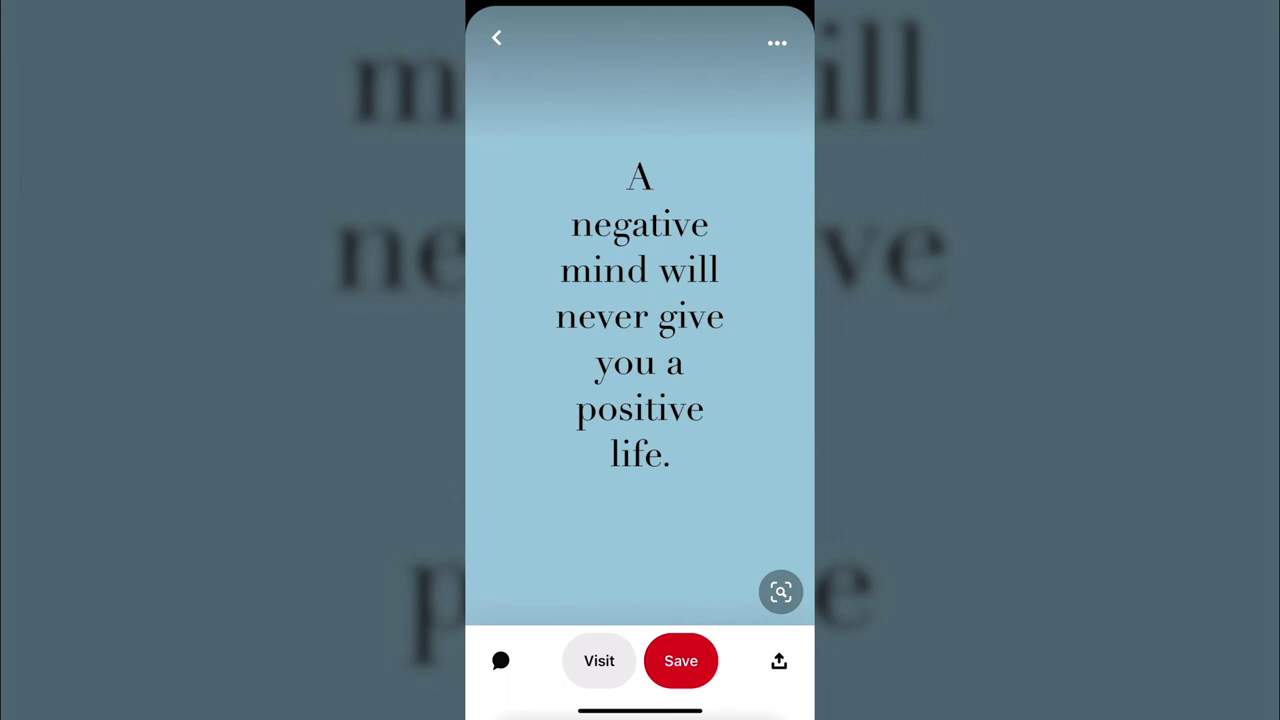
Save the negative mind quote Pin to the Inspiration board and close the Pin
click(681, 661)
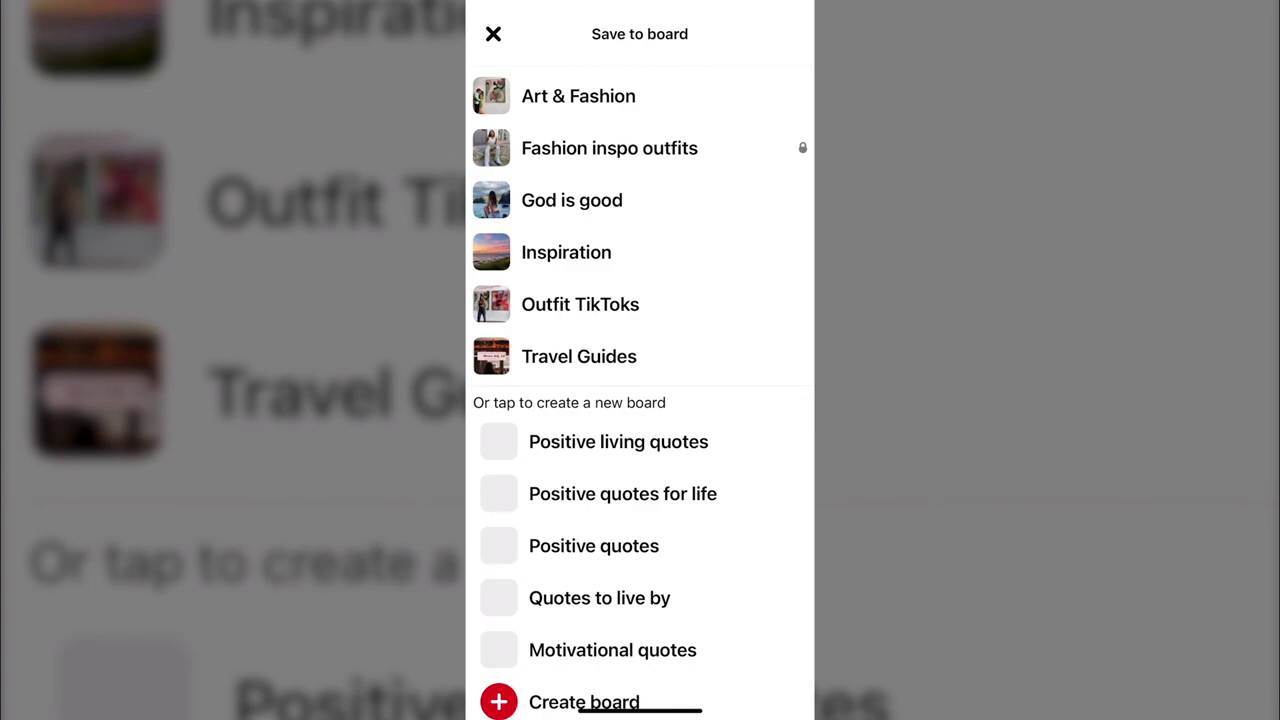
click(566, 252)
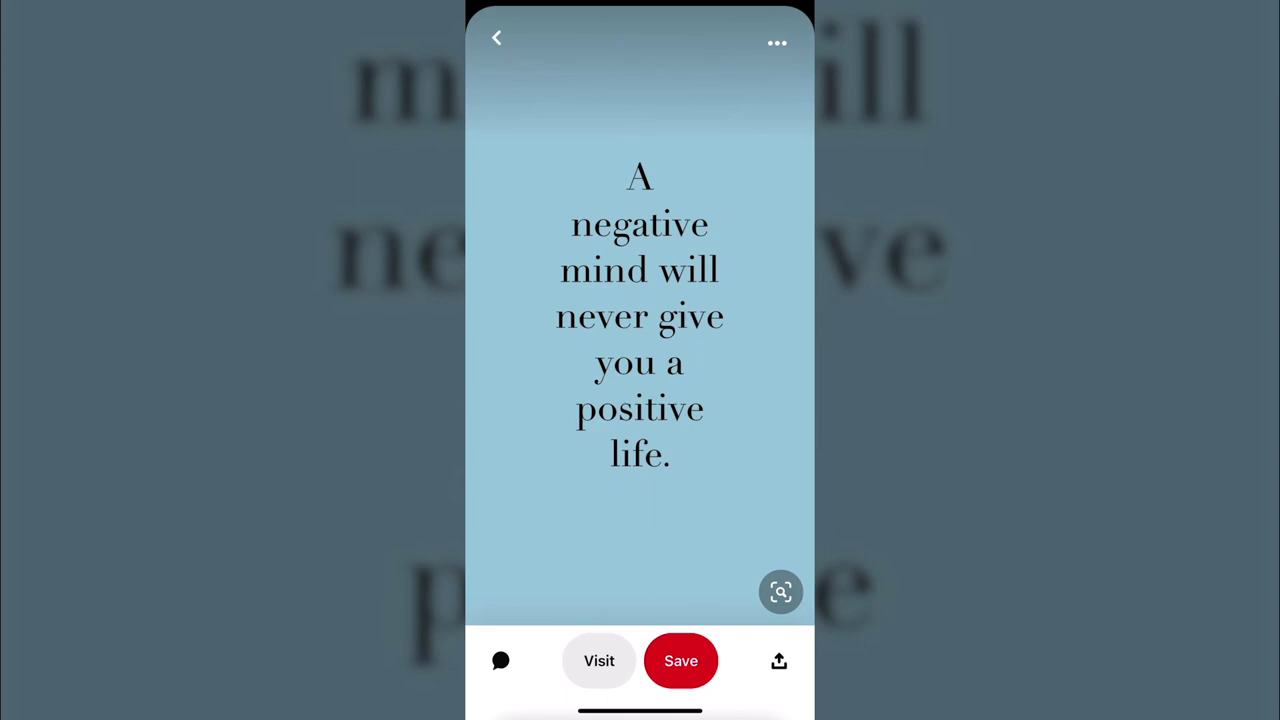
click(496, 38)
Go to the saved boards on the account's own profile, open the Inspiration board and look through its Pins
click(759, 662)
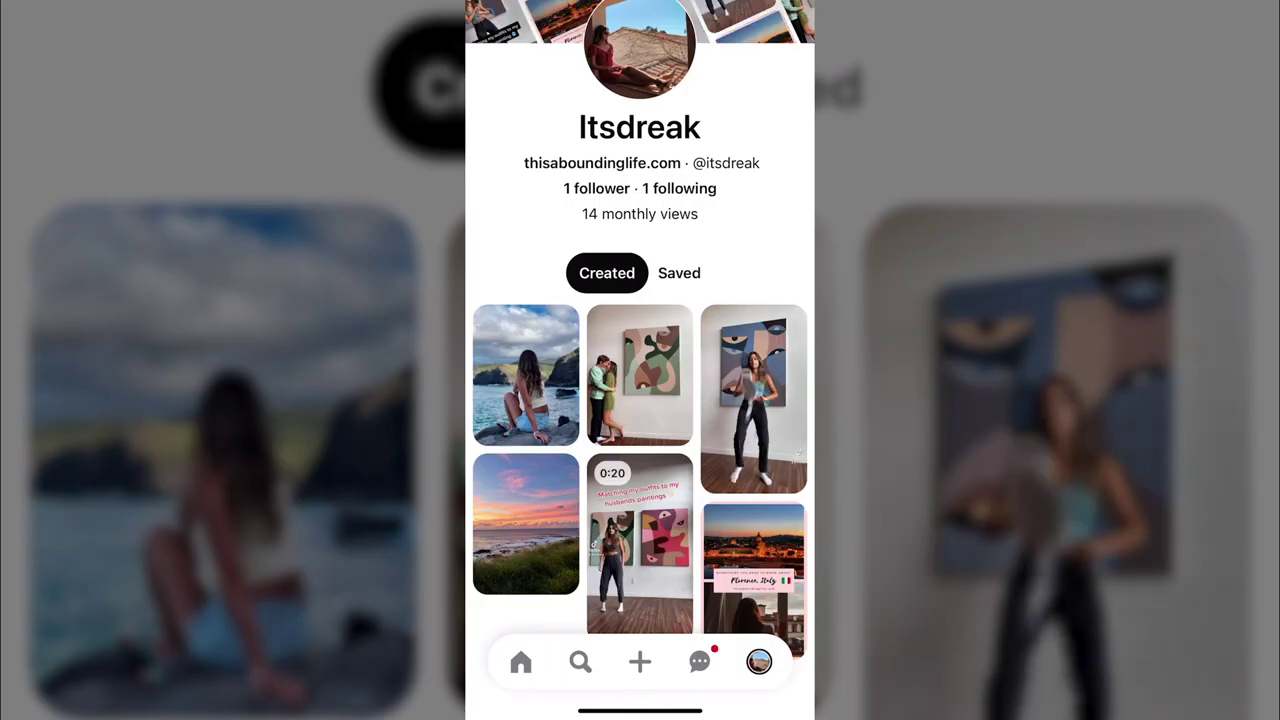
click(679, 273)
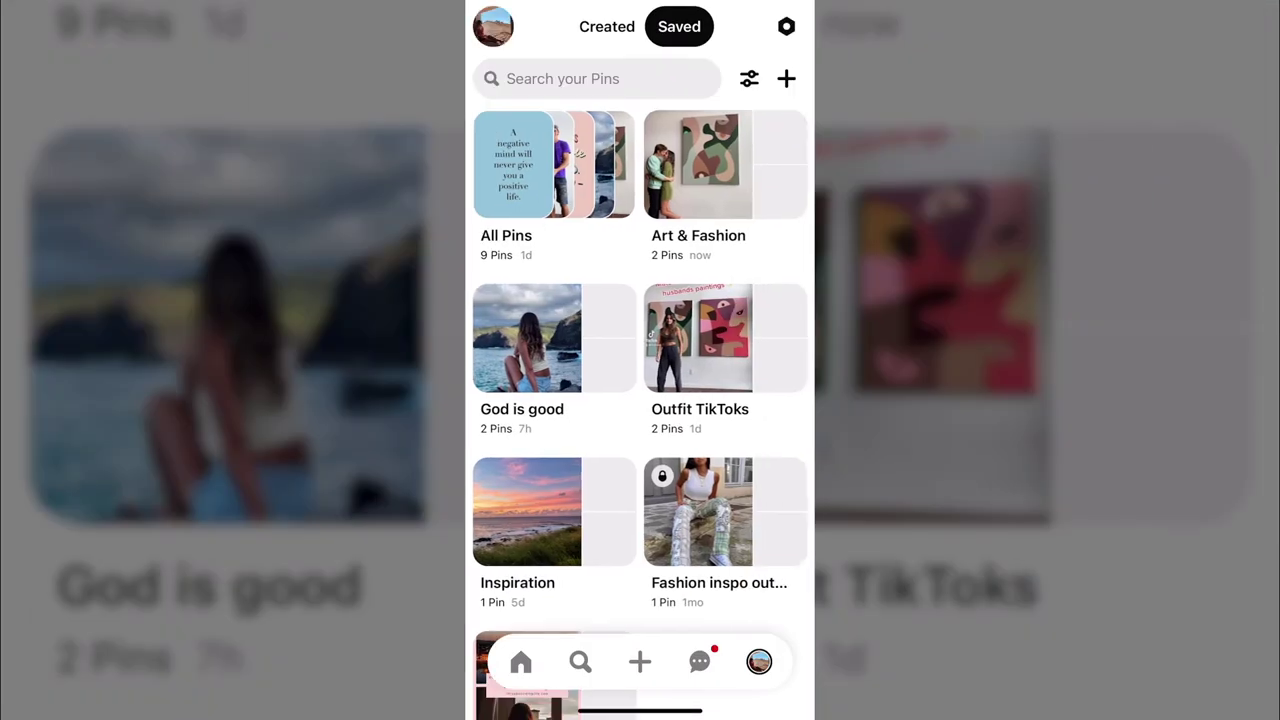
scroll(640, 400, down, 3)
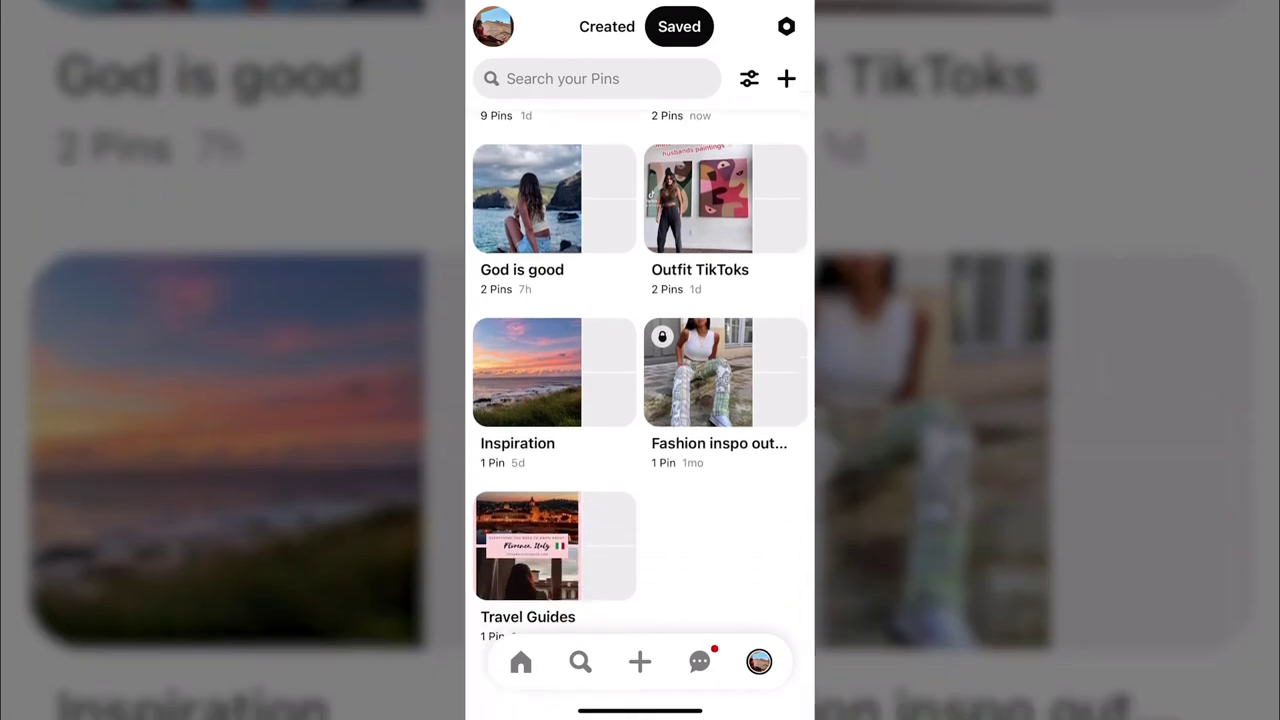
click(527, 340)
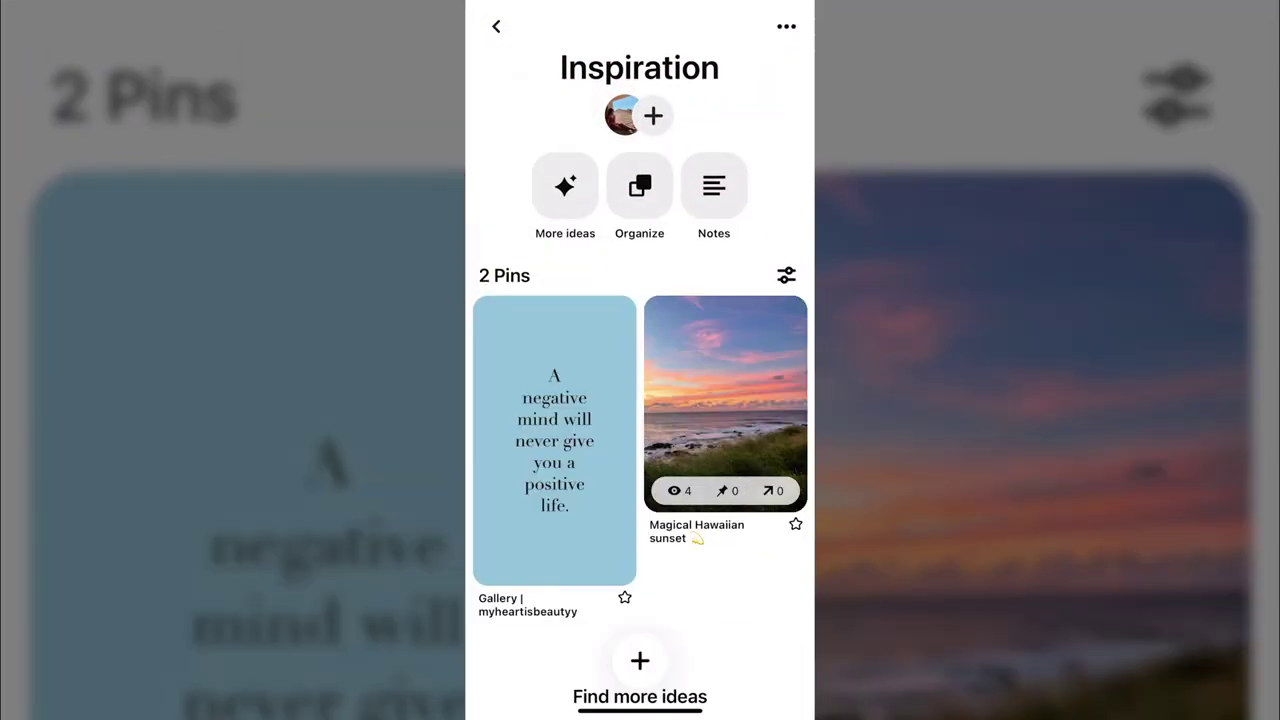
scroll(640, 400, down, 3)
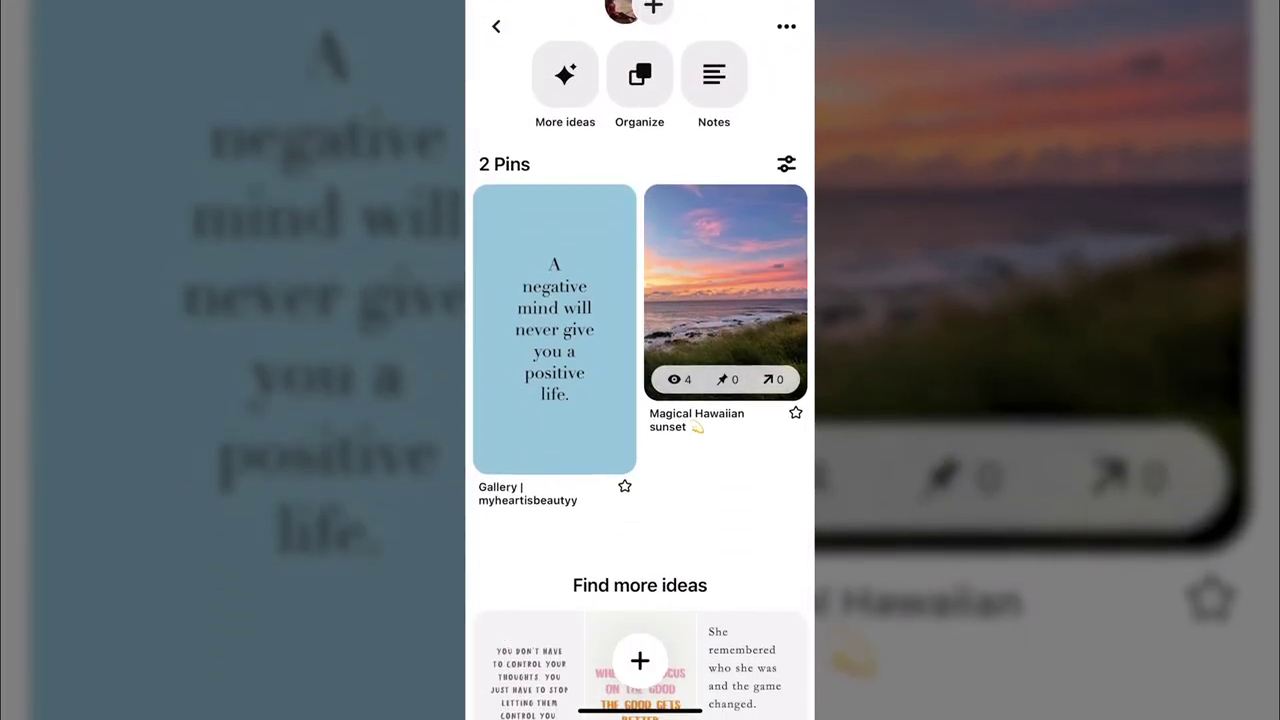
scroll(640, 400, up, 3)
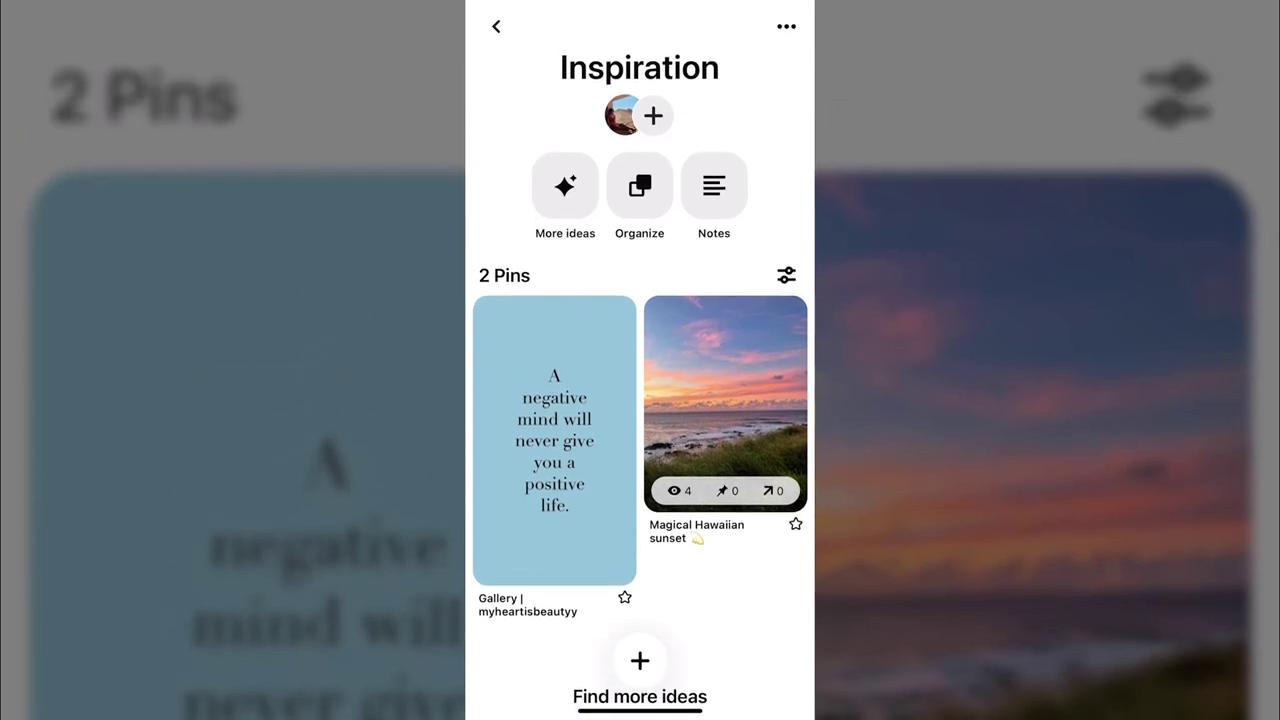
Leave the Inspiration board and view the profile header above the saved boards
click(496, 26)
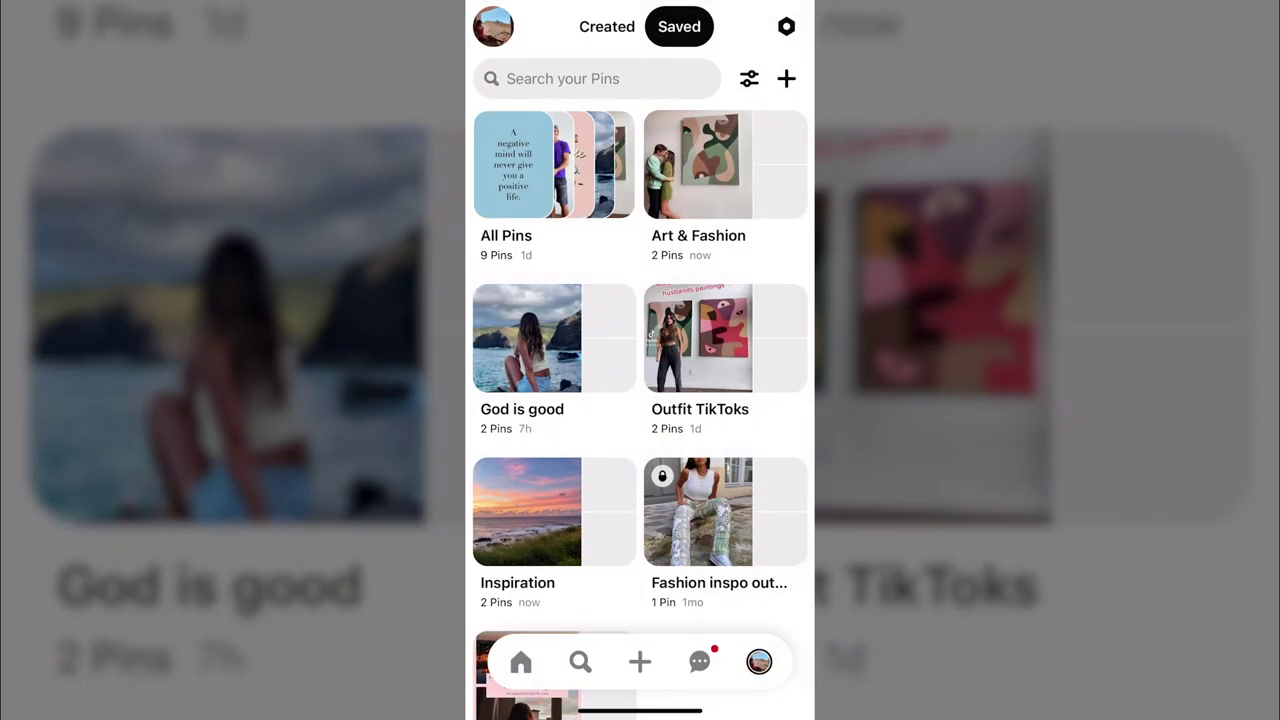
scroll(640, 400, up, 3)
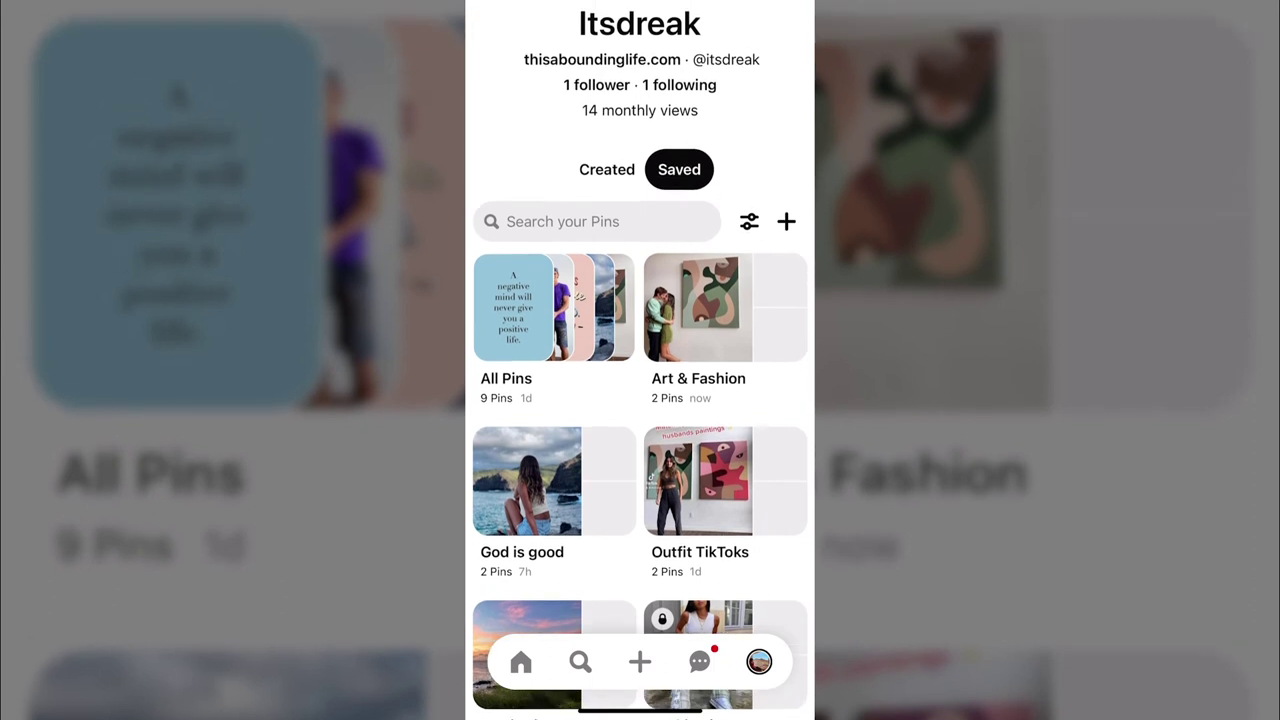
scroll(640, 400, up, 3)
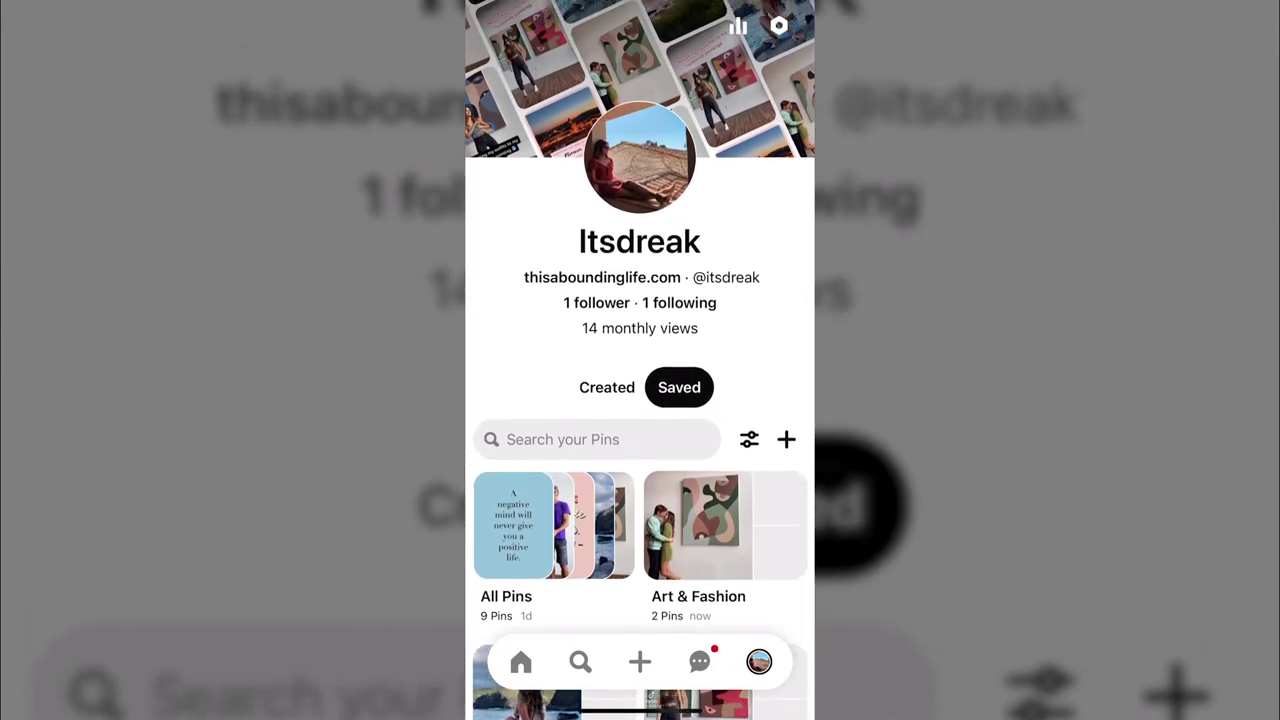